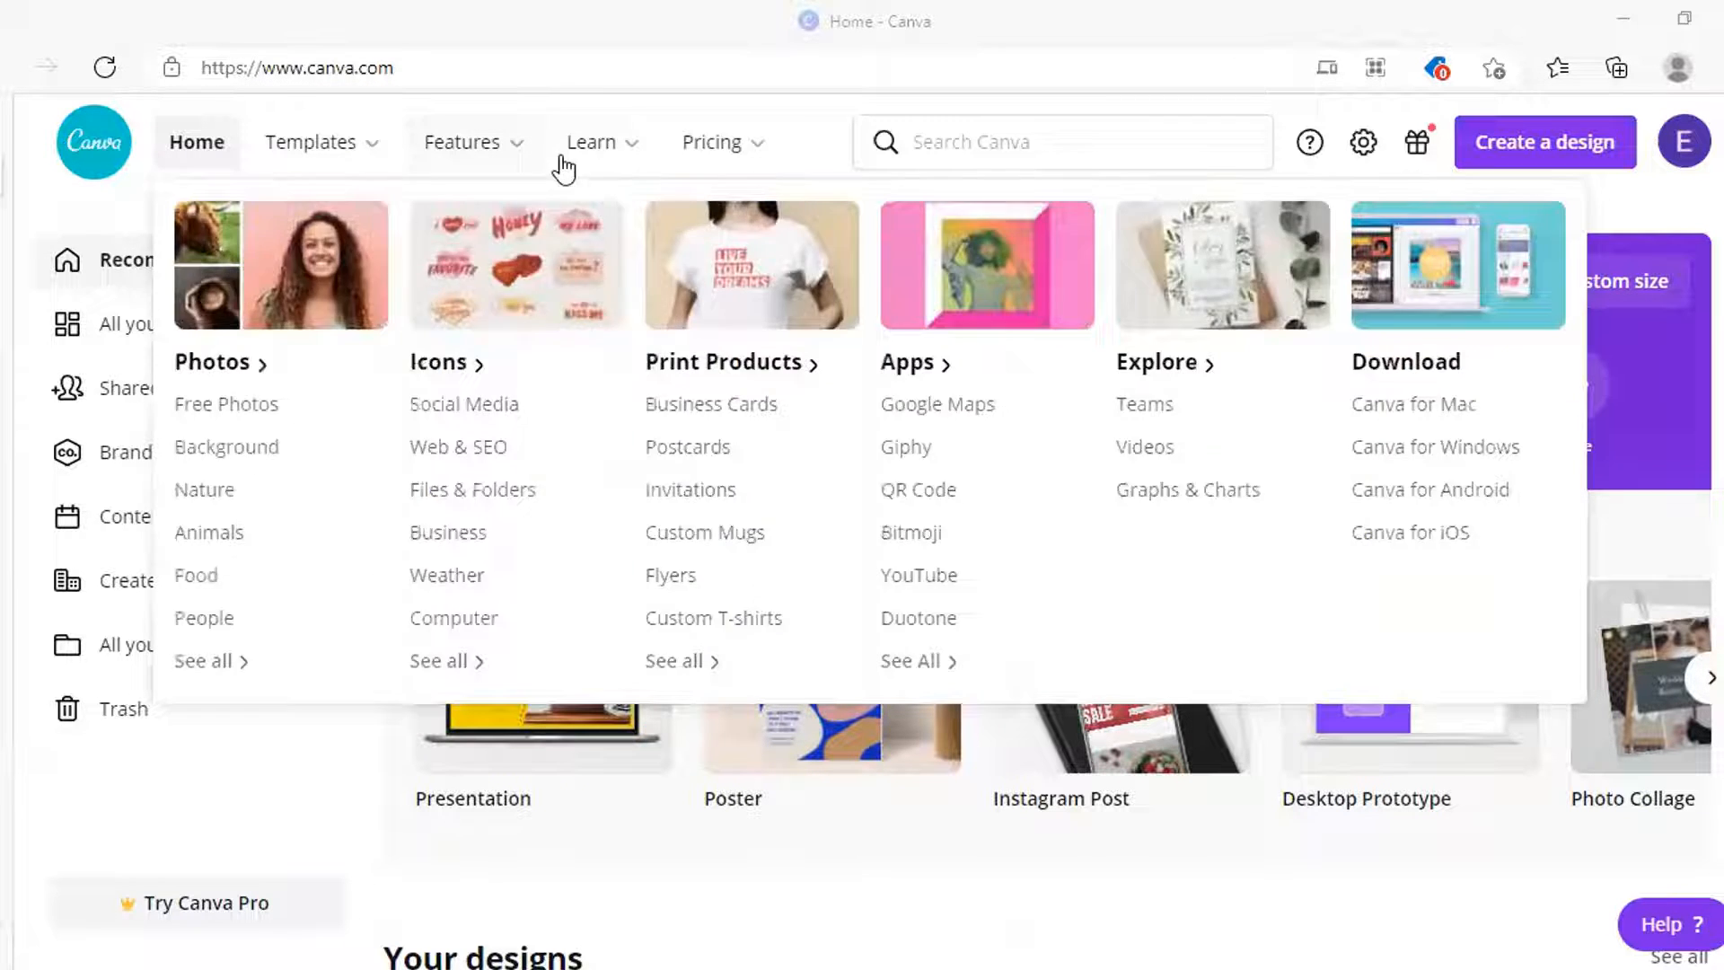
Open the Custom size panel on the Canva home page to set Width and Height
left_click(1632, 281)
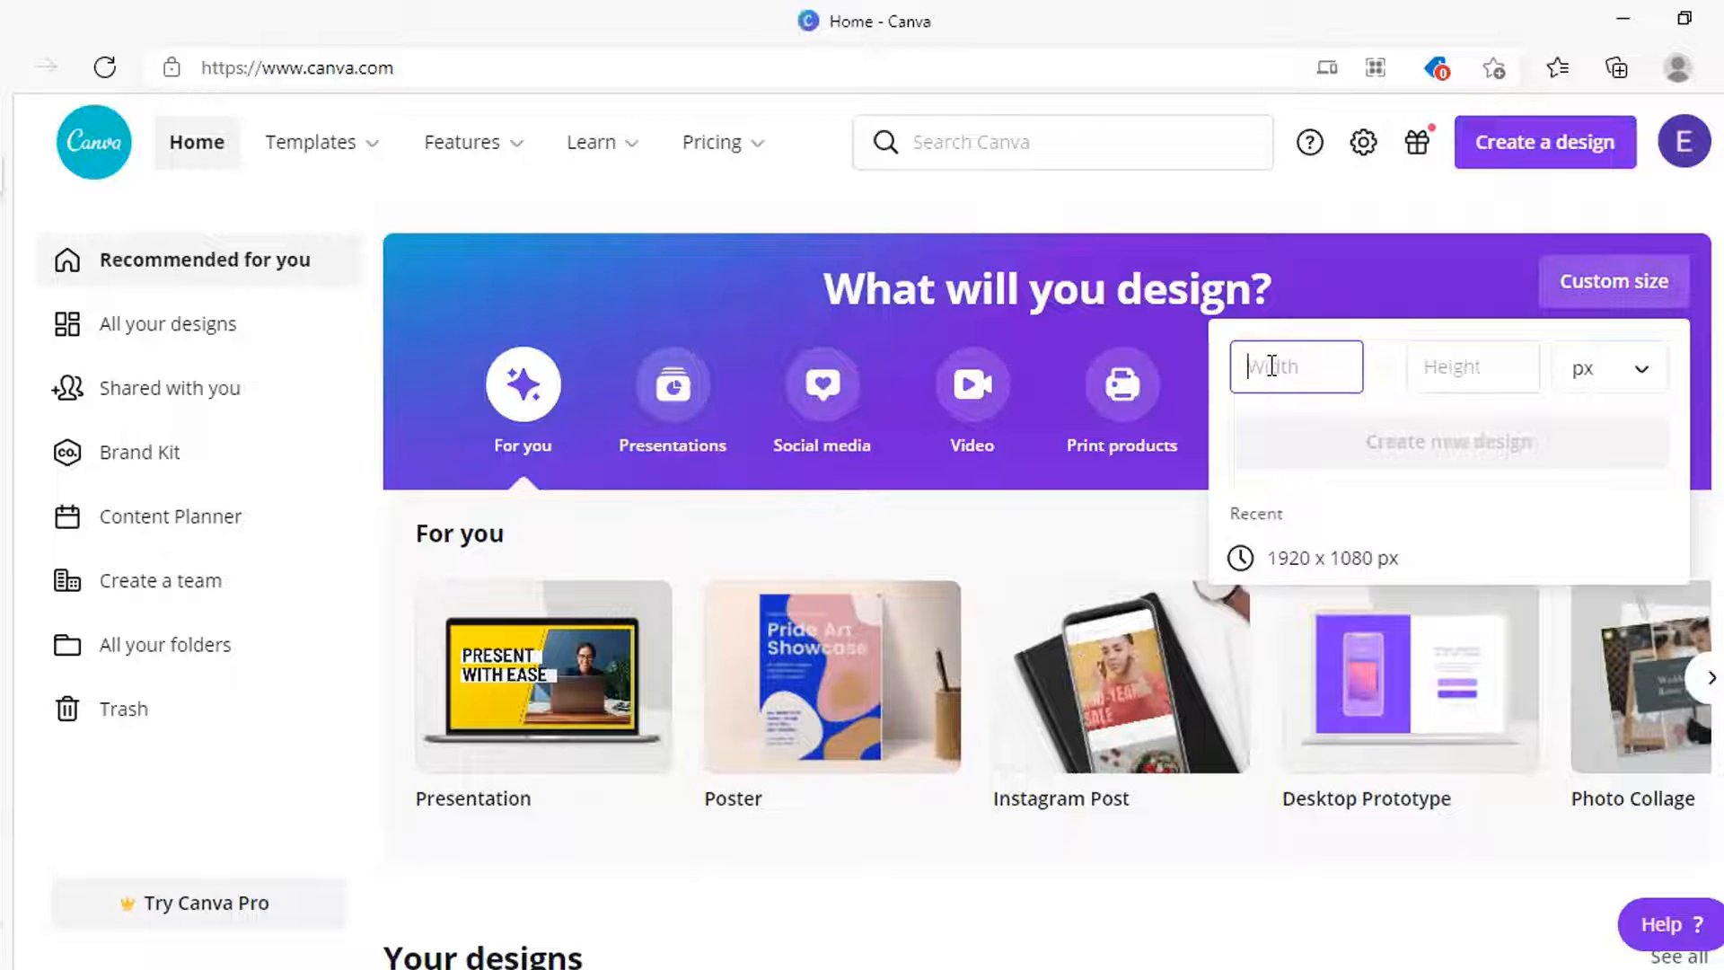
Create a 1000 × 1500 px Pinterest Pin design
type("10")
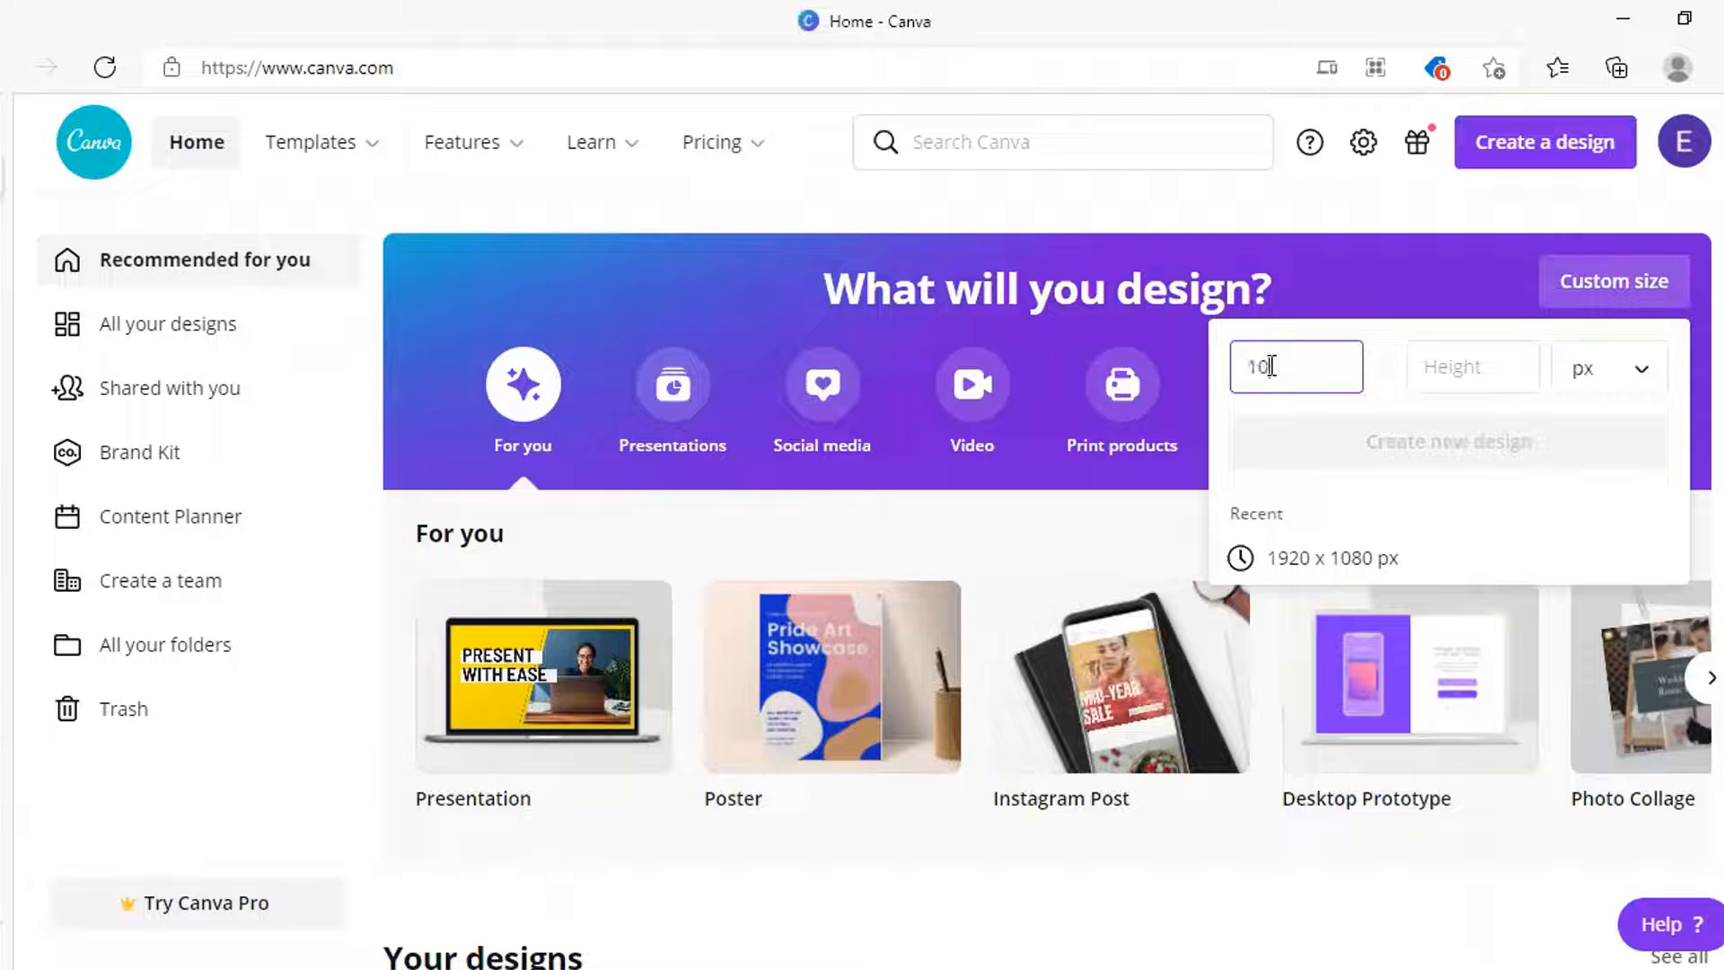
type("00")
left_click(1493, 366)
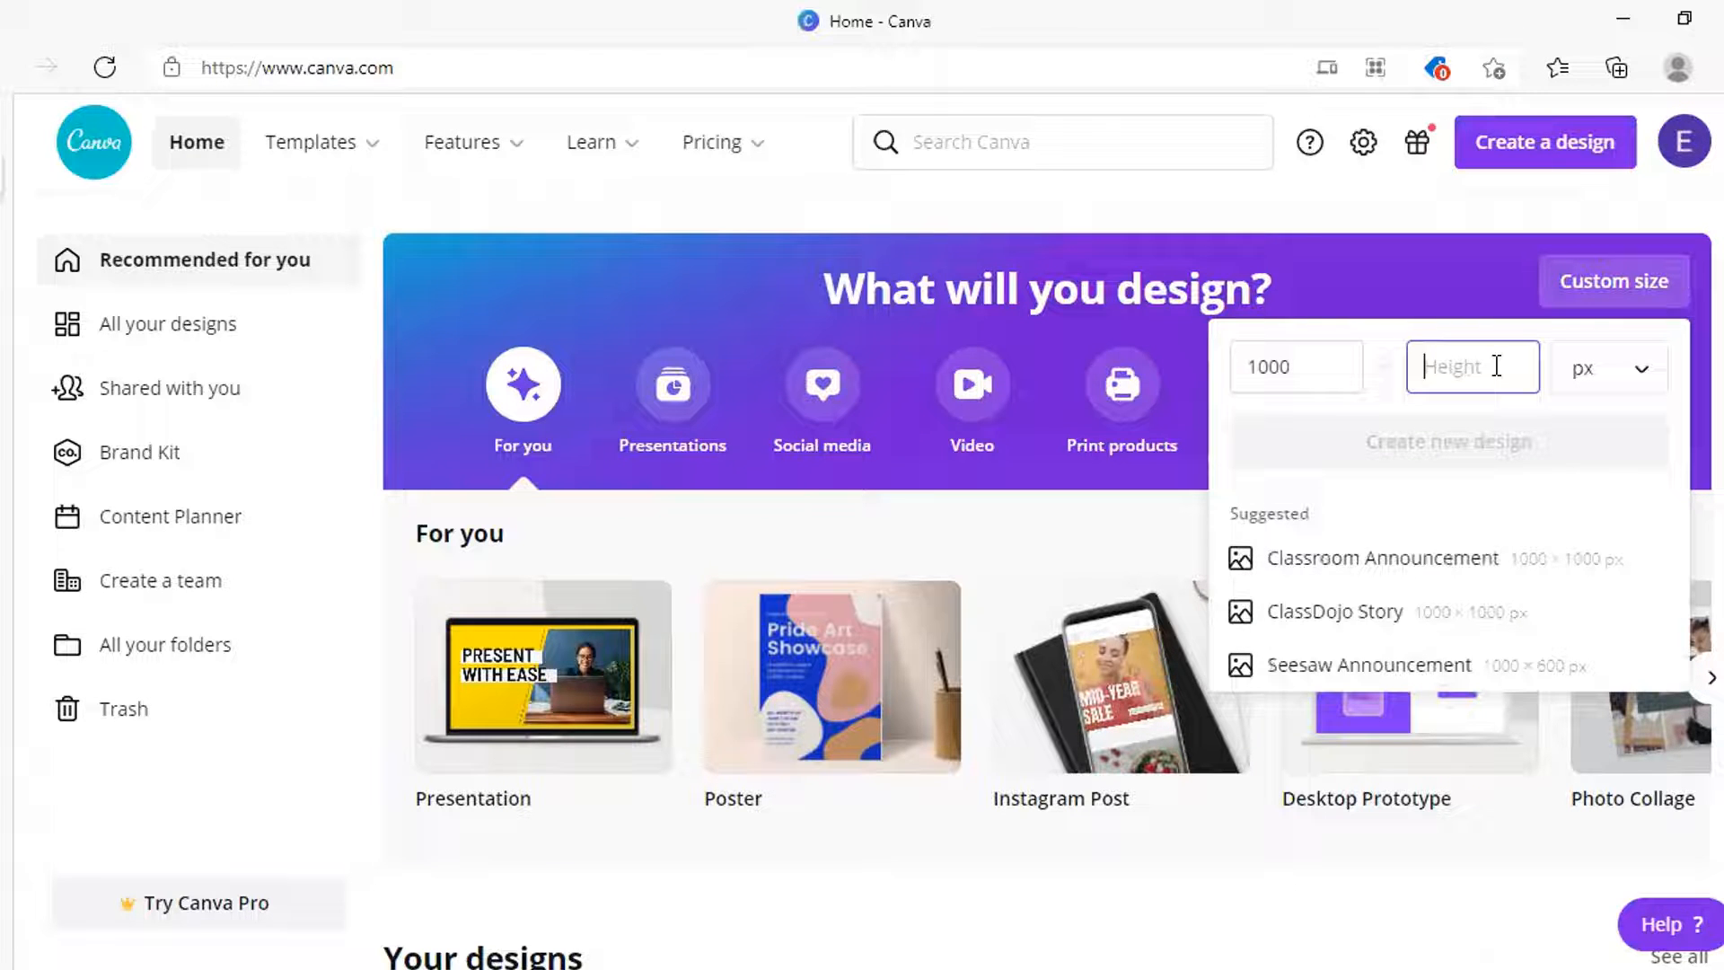
type("1500")
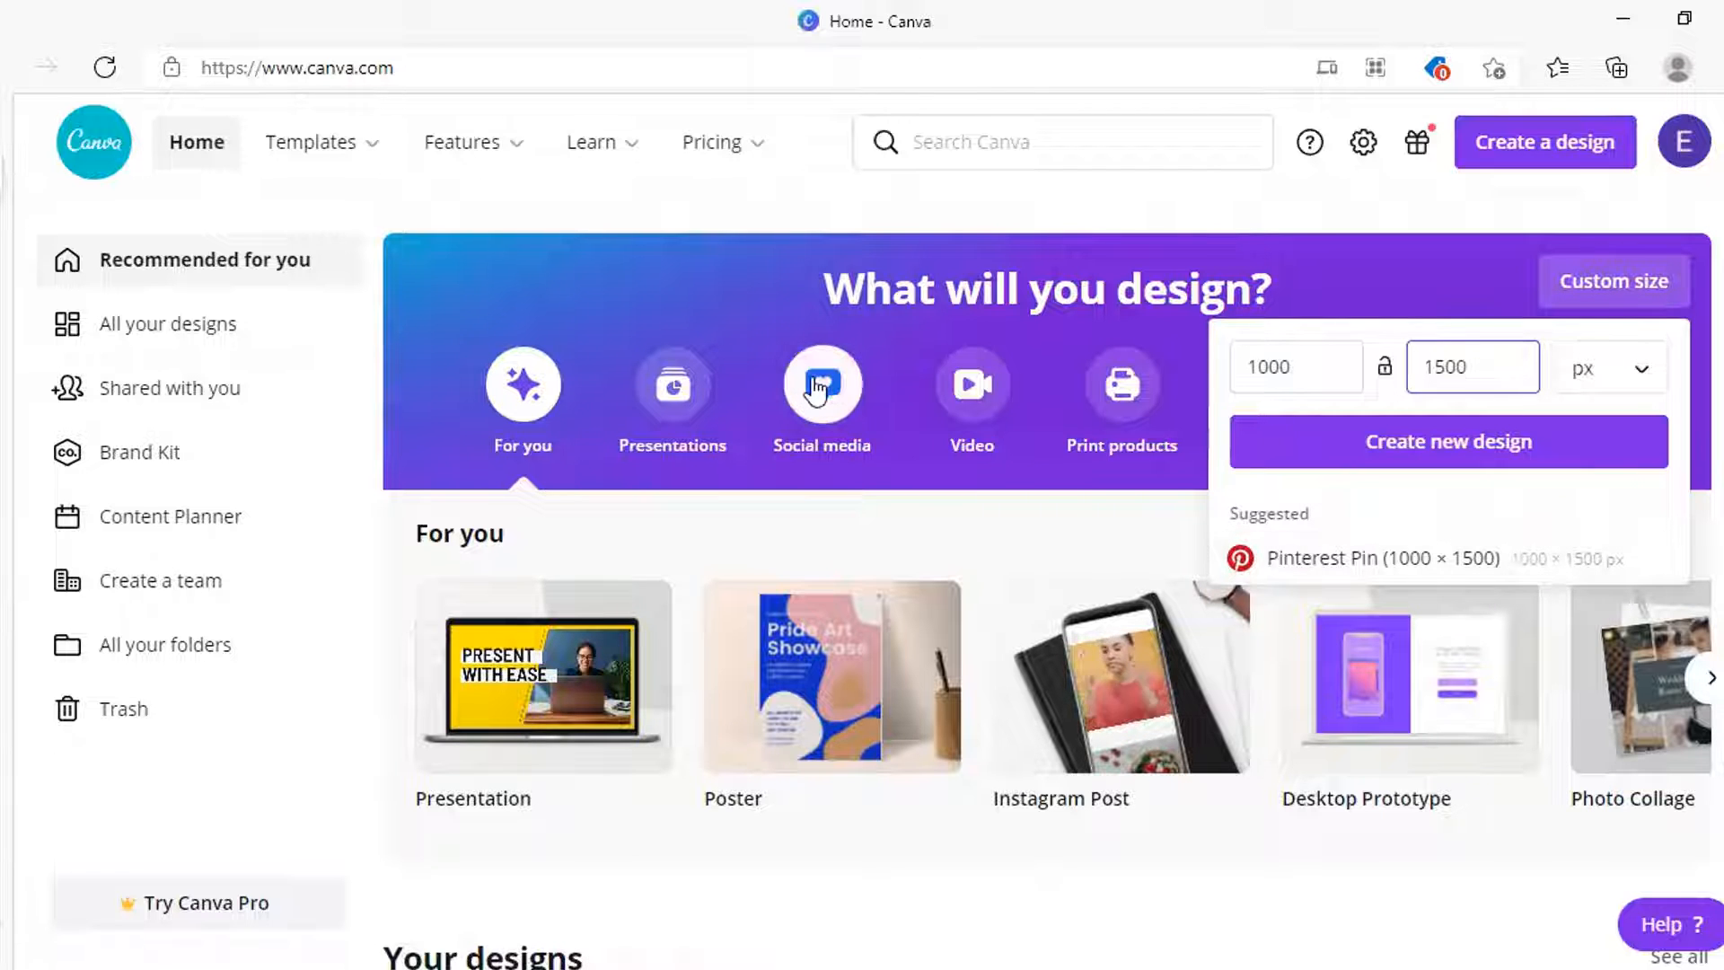
mouse_move(1676, 706)
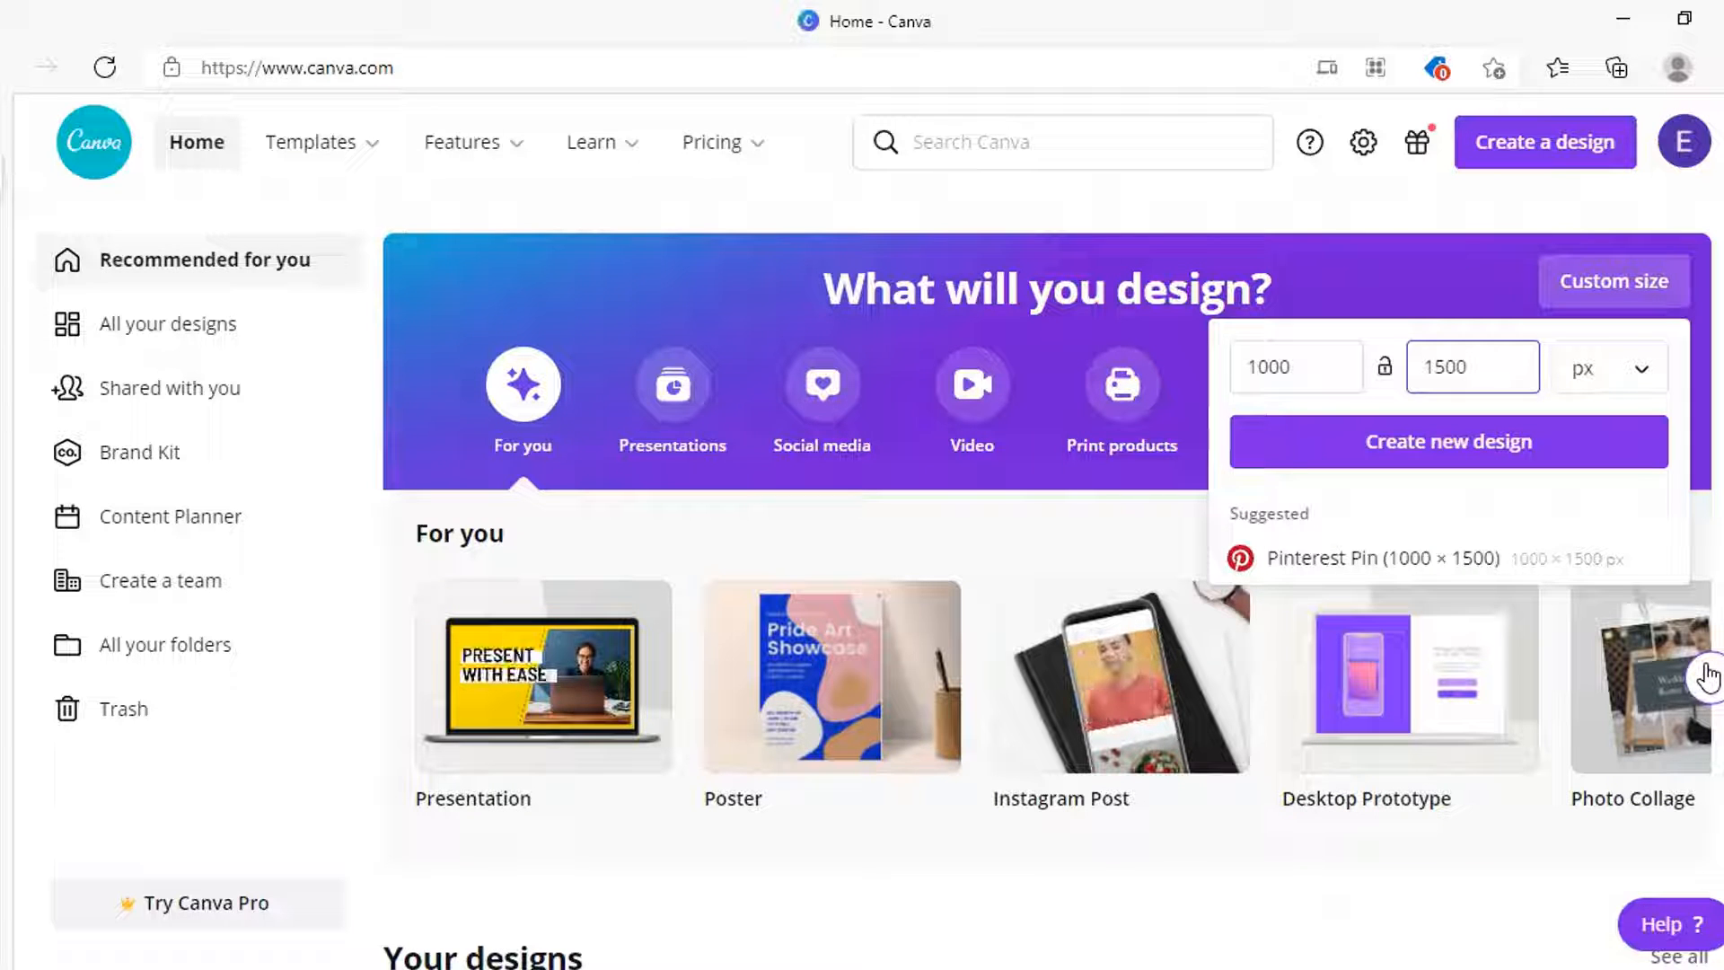
left_click(1365, 558)
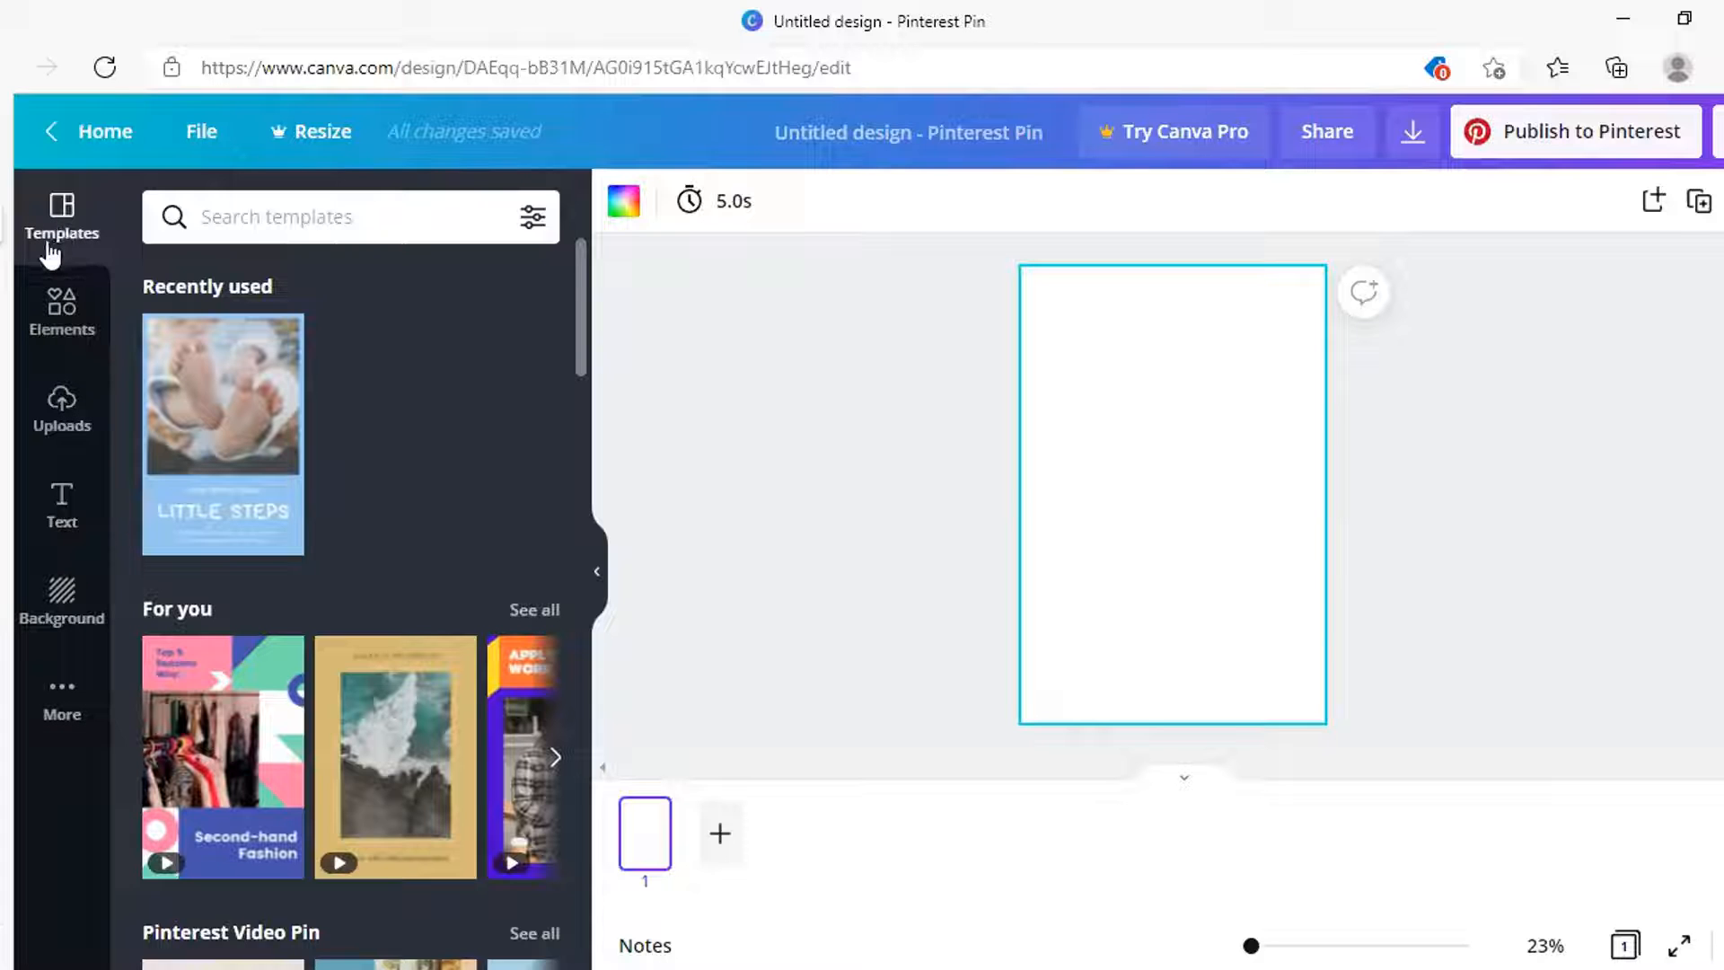
Apply the Little Steps template from Recently used to the blank pin
left_click_drag(579, 284, 585, 323)
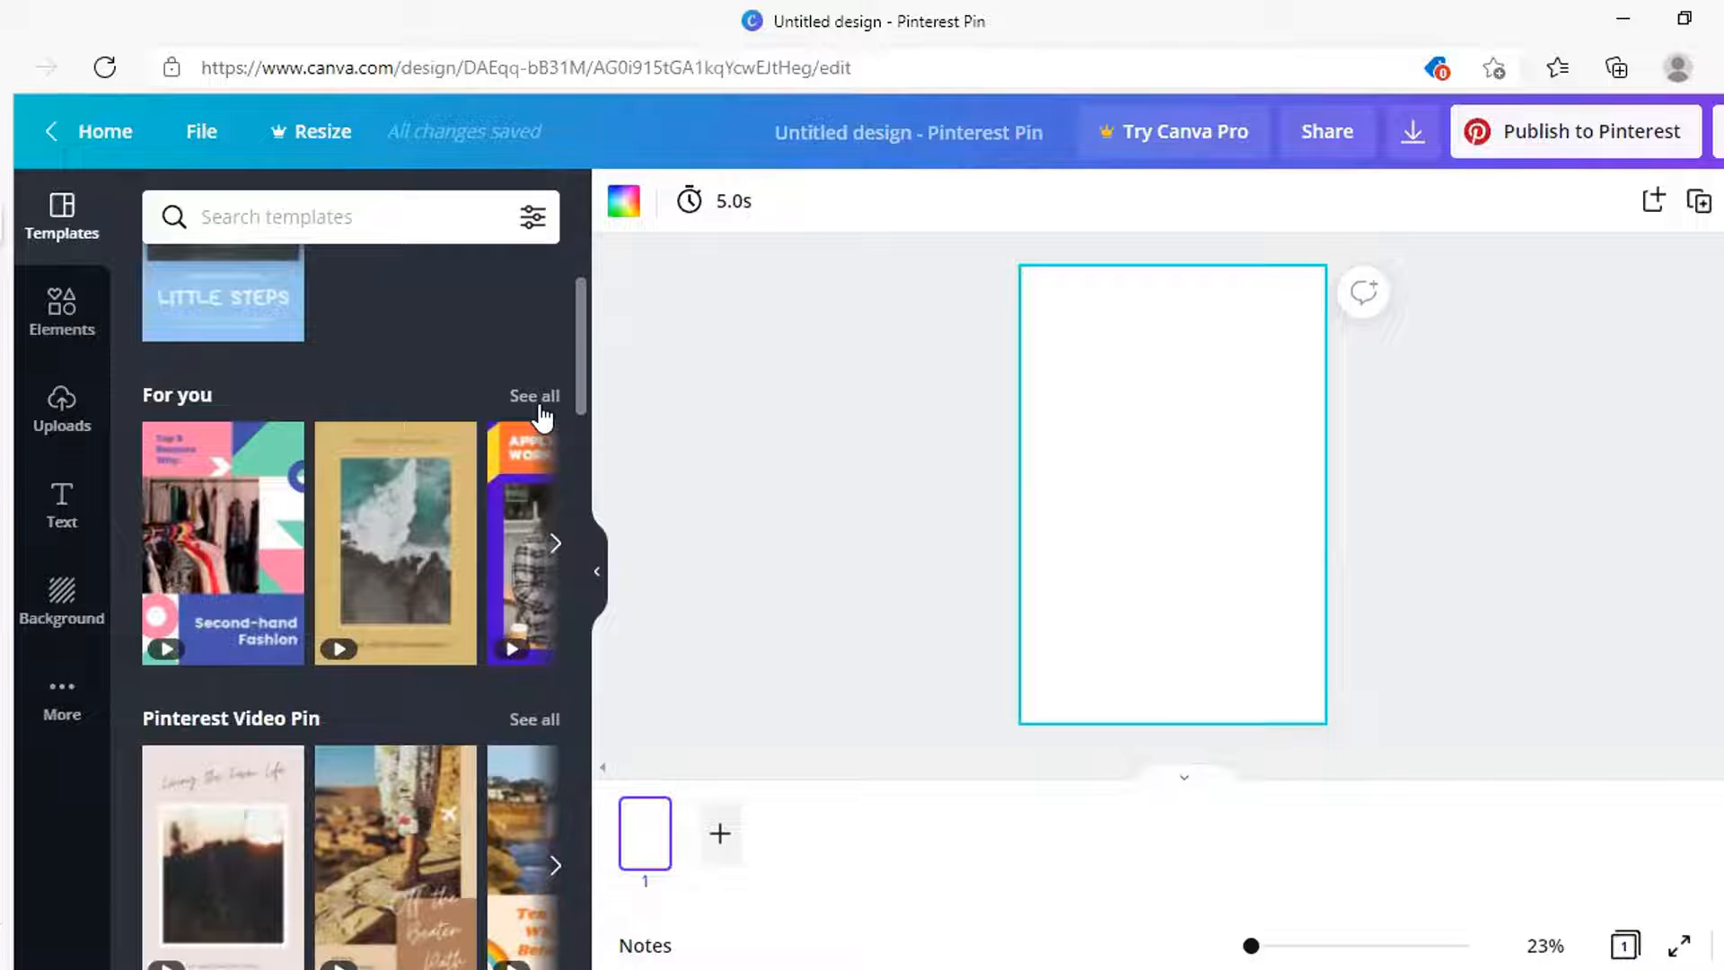
scroll(541, 416, "up", 3)
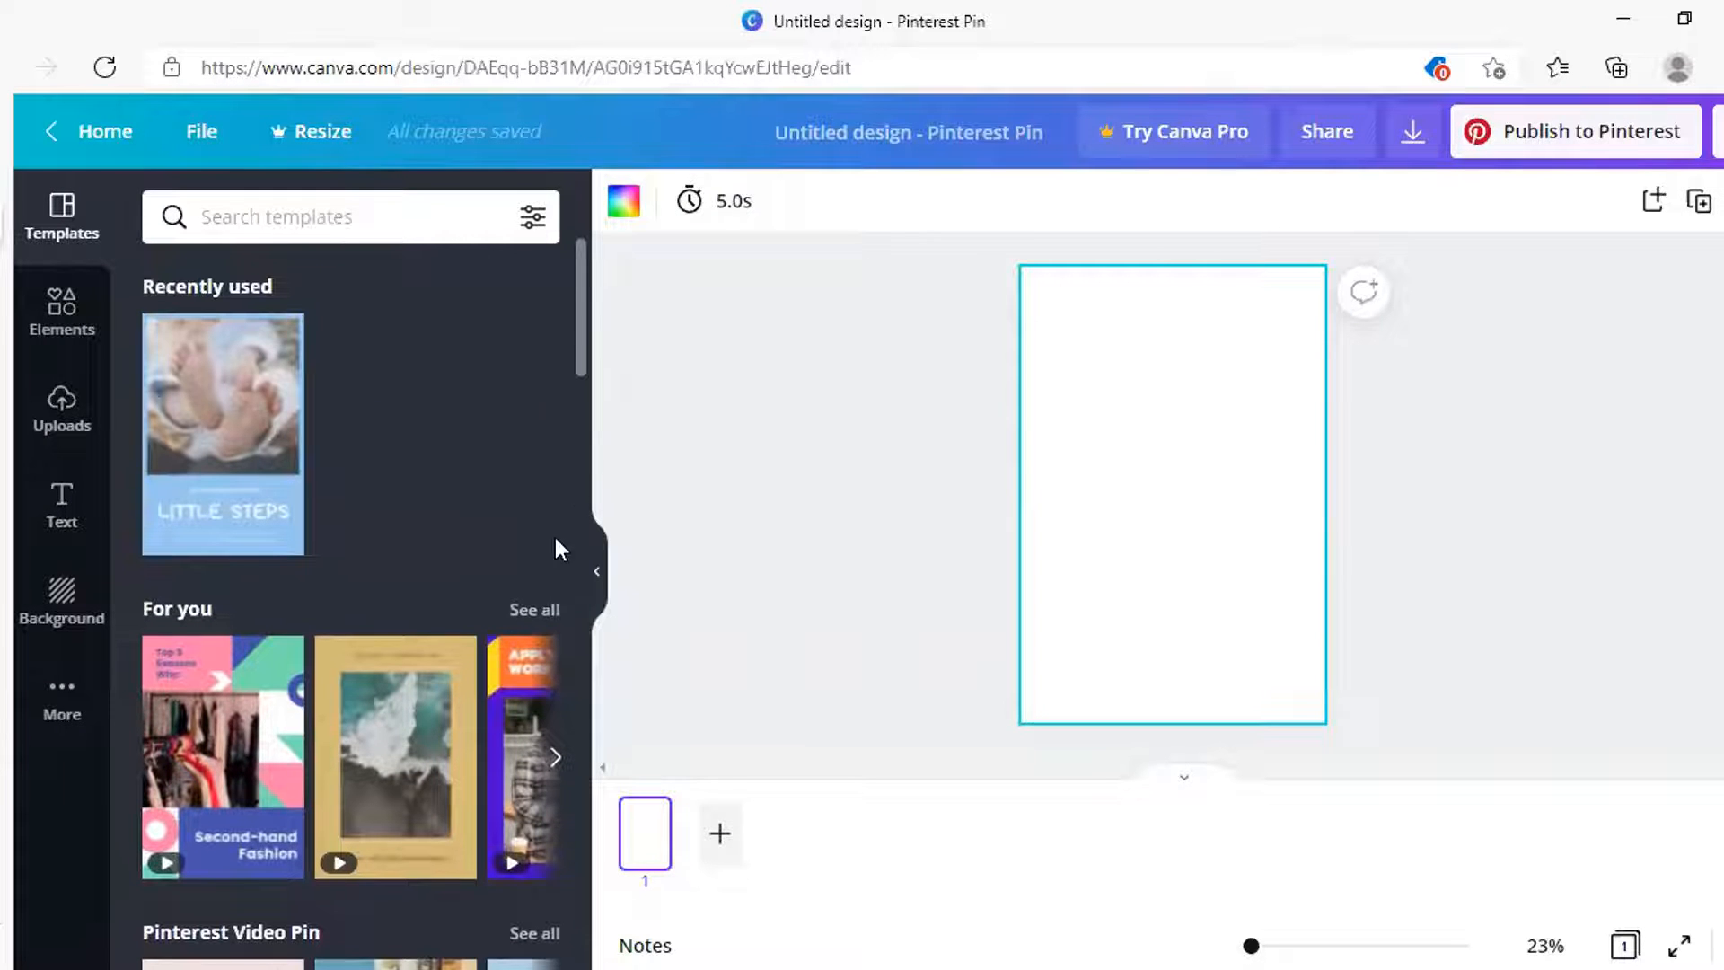
left_click(189, 395)
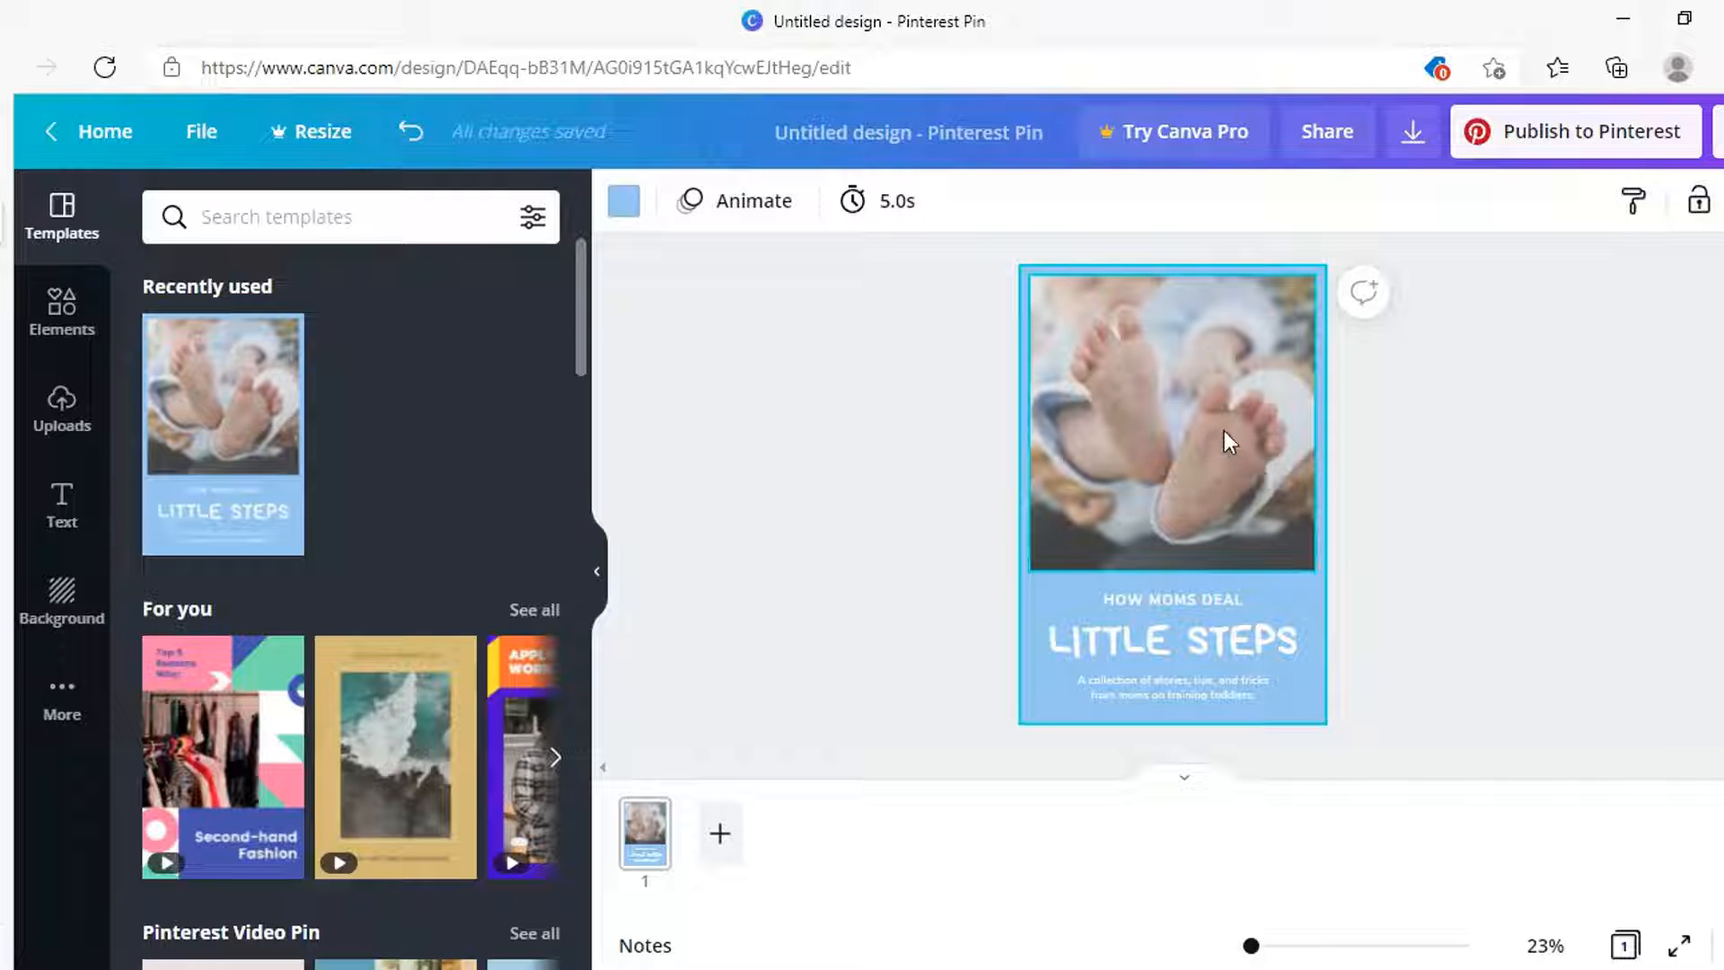
With the baby-feet photo selected, add the pen-writing photo from Elements' Recently used
left_click(1166, 428)
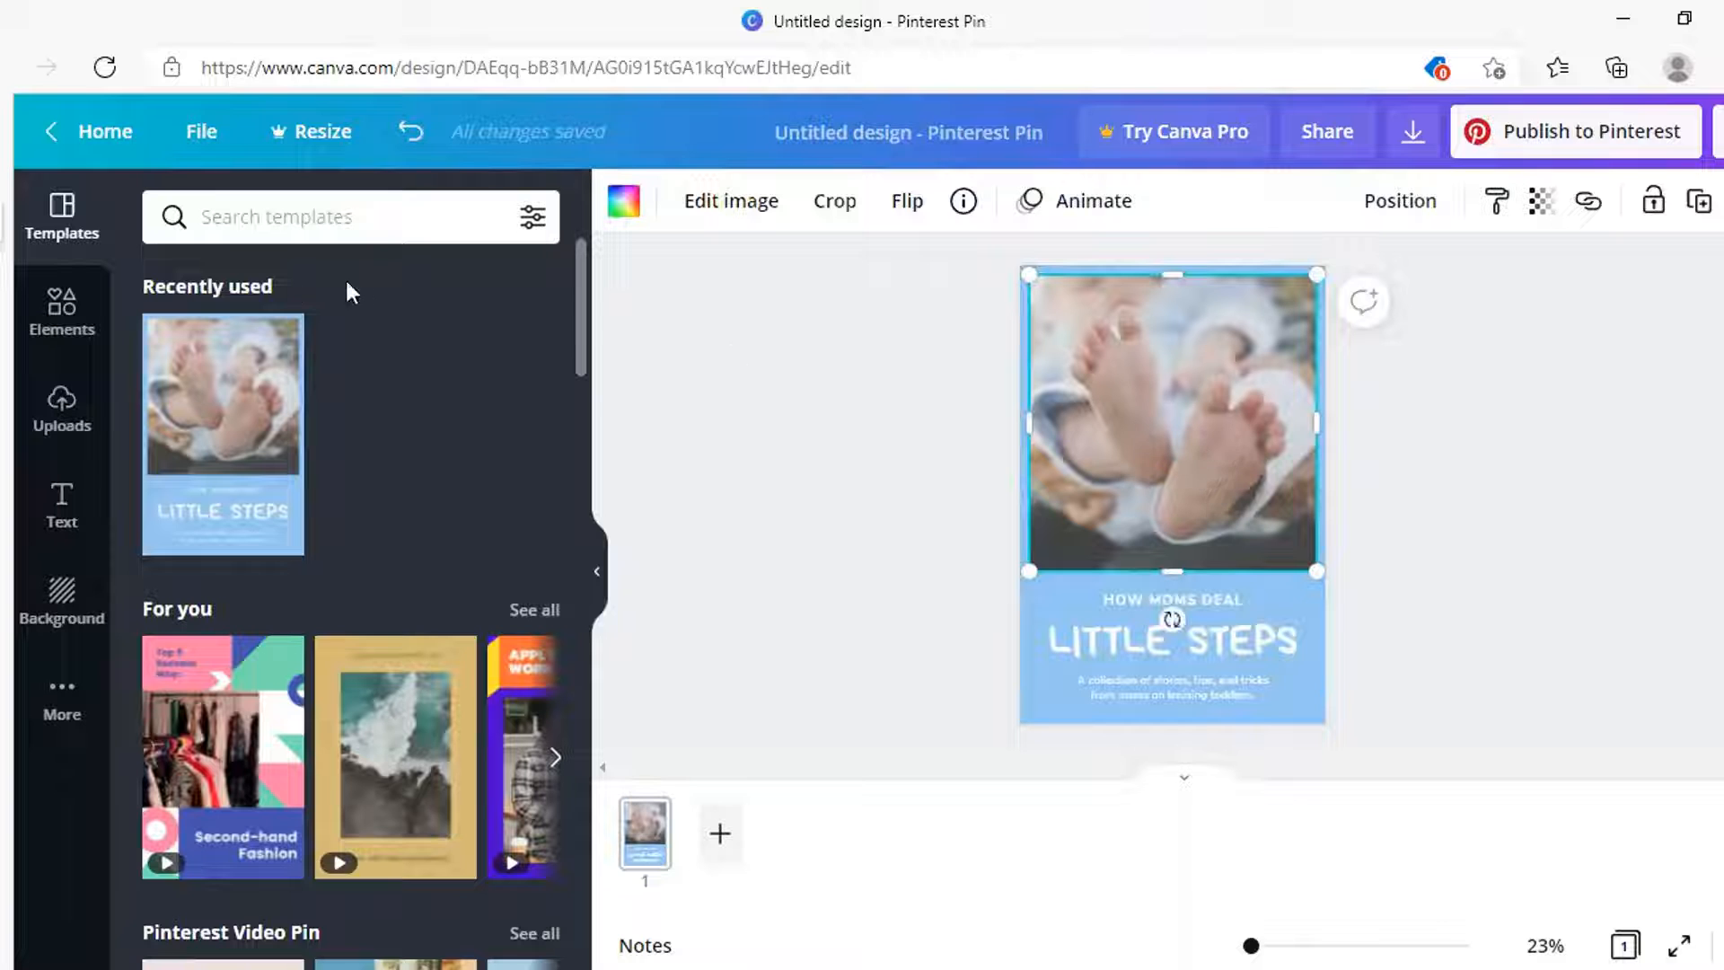
left_click(57, 321)
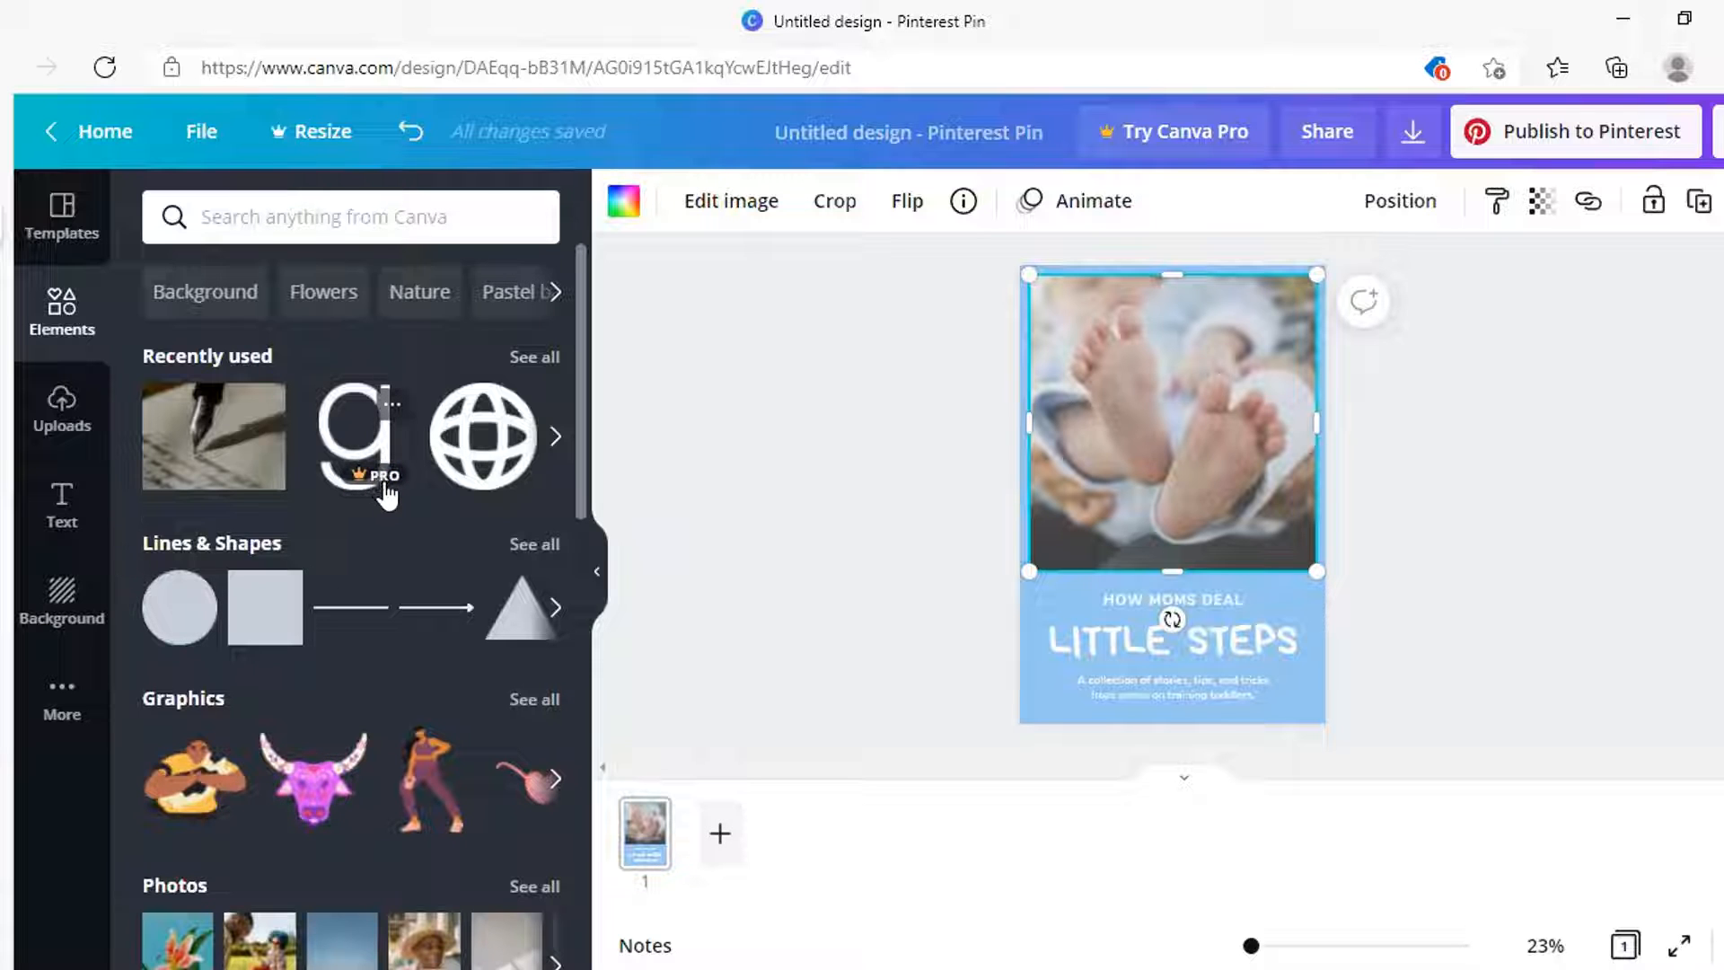
left_click(213, 437)
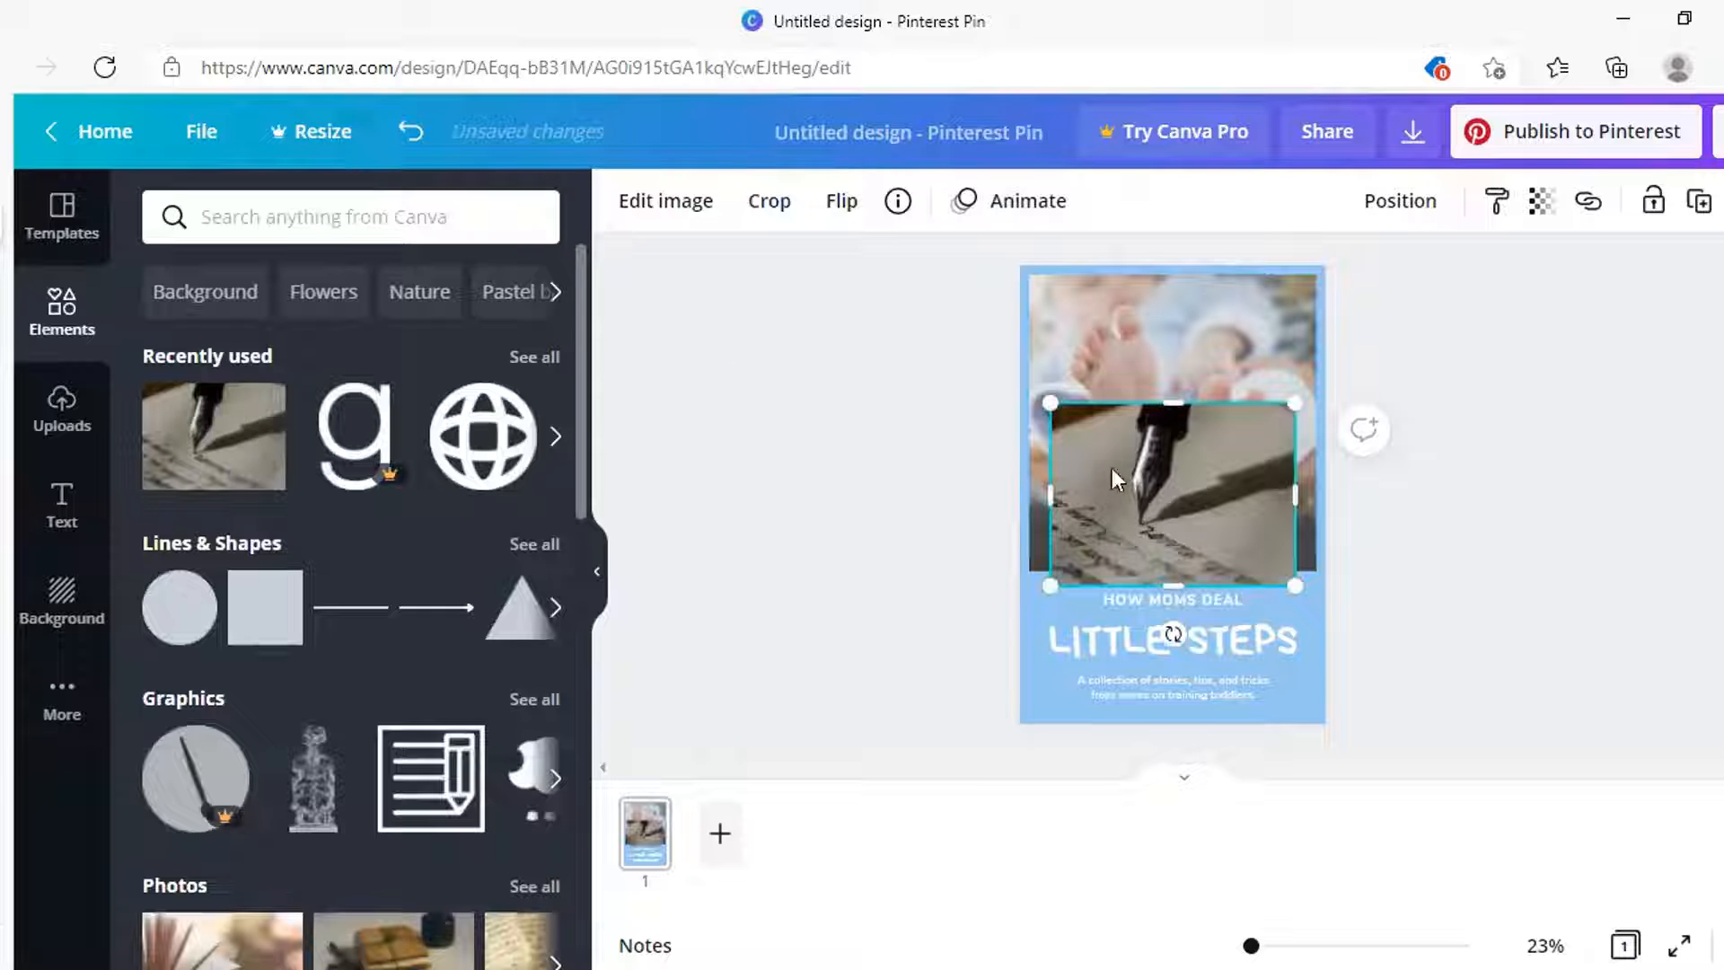
Drop the pen photo onto the baby-feet photo frame so it replaces that image
left_click_drag(1198, 498, 1198, 429)
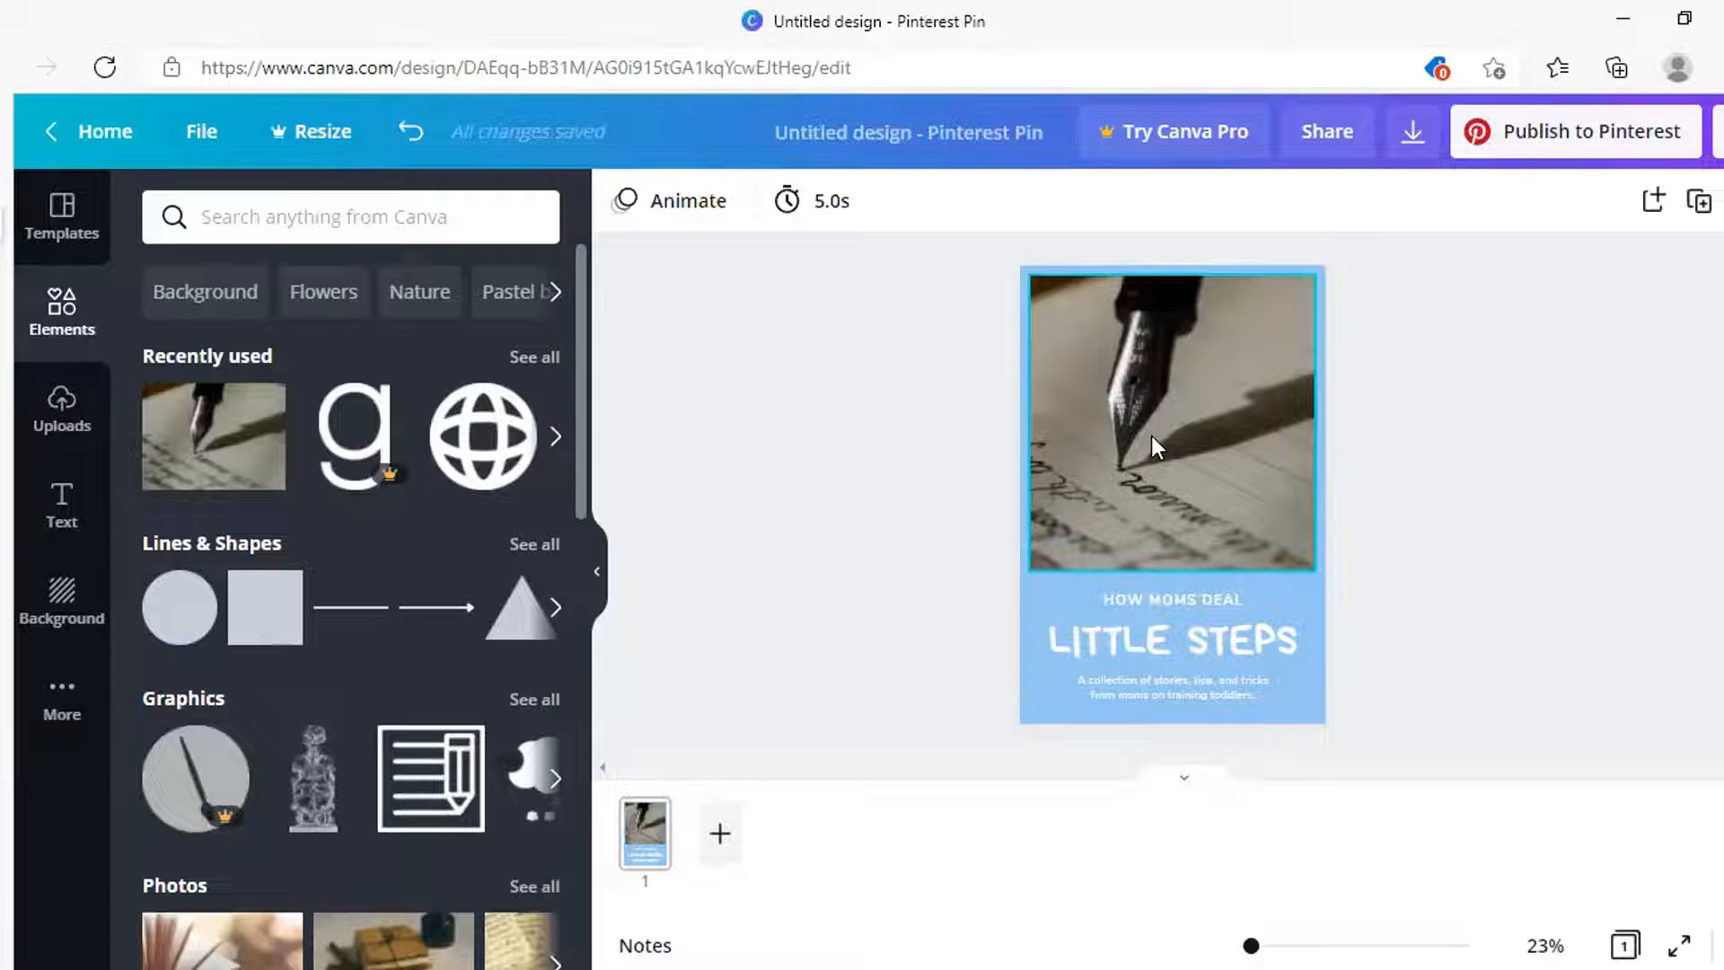
Shrink the pen photo to about 869 px wide, centre it, and open Edit image
left_click(1151, 434)
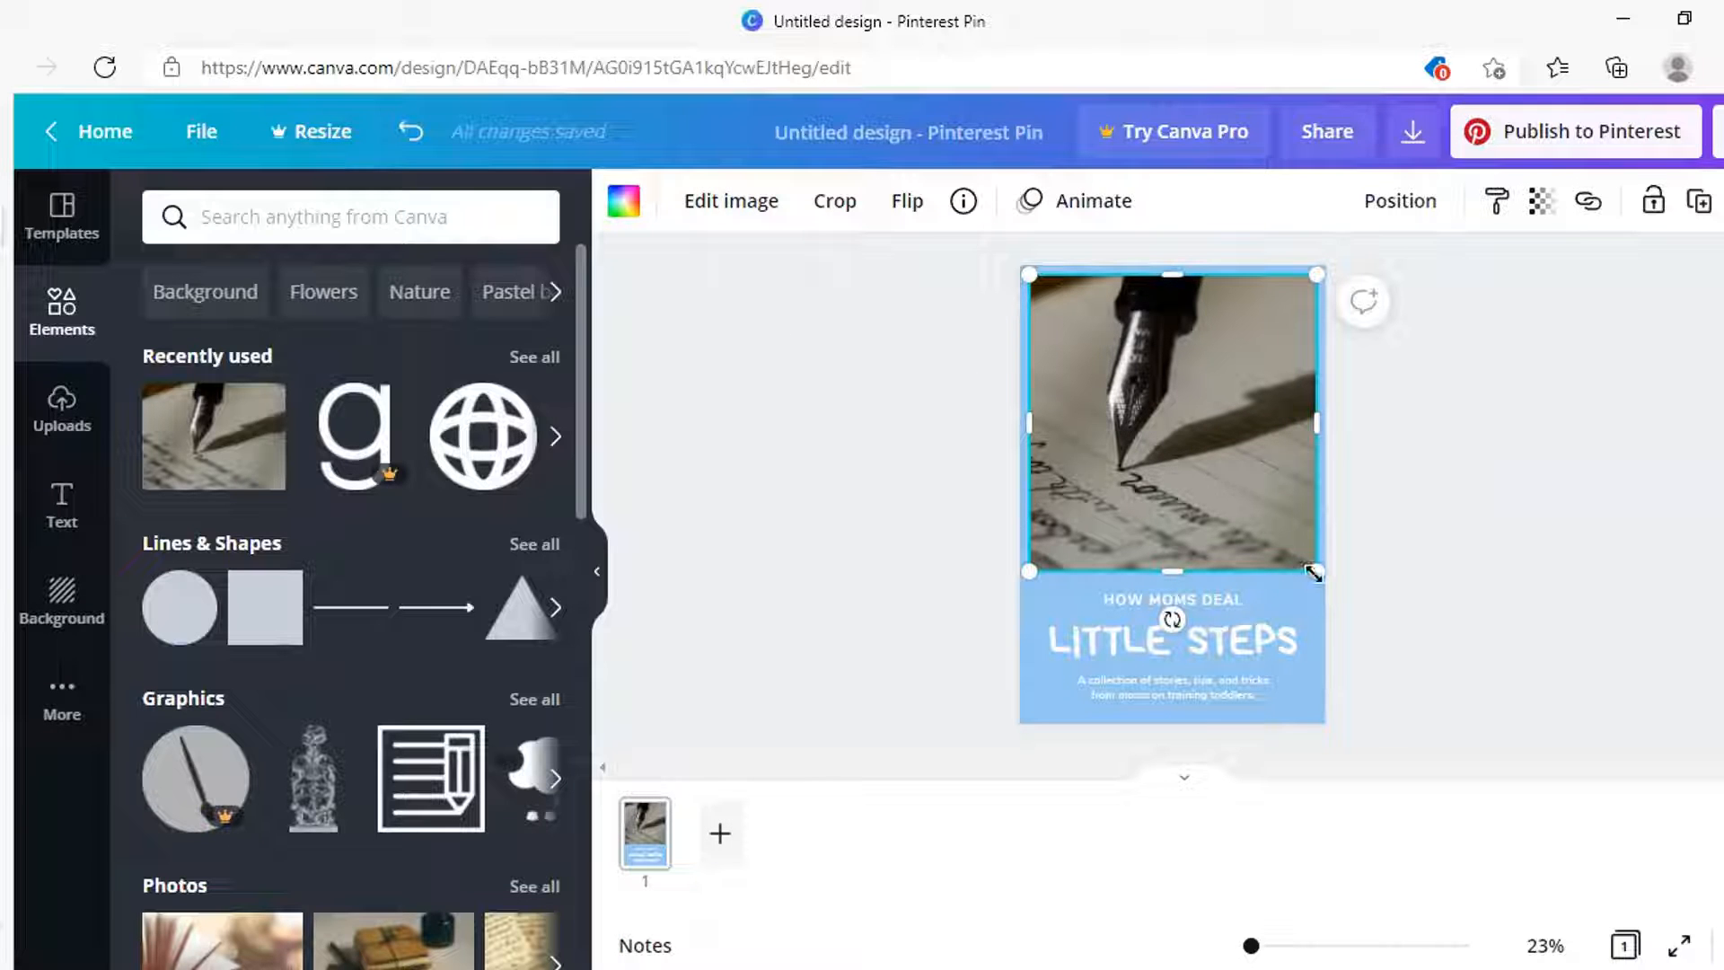
left_click_drag(1313, 565, 1294, 520)
left_click_drag(1294, 520, 1289, 512)
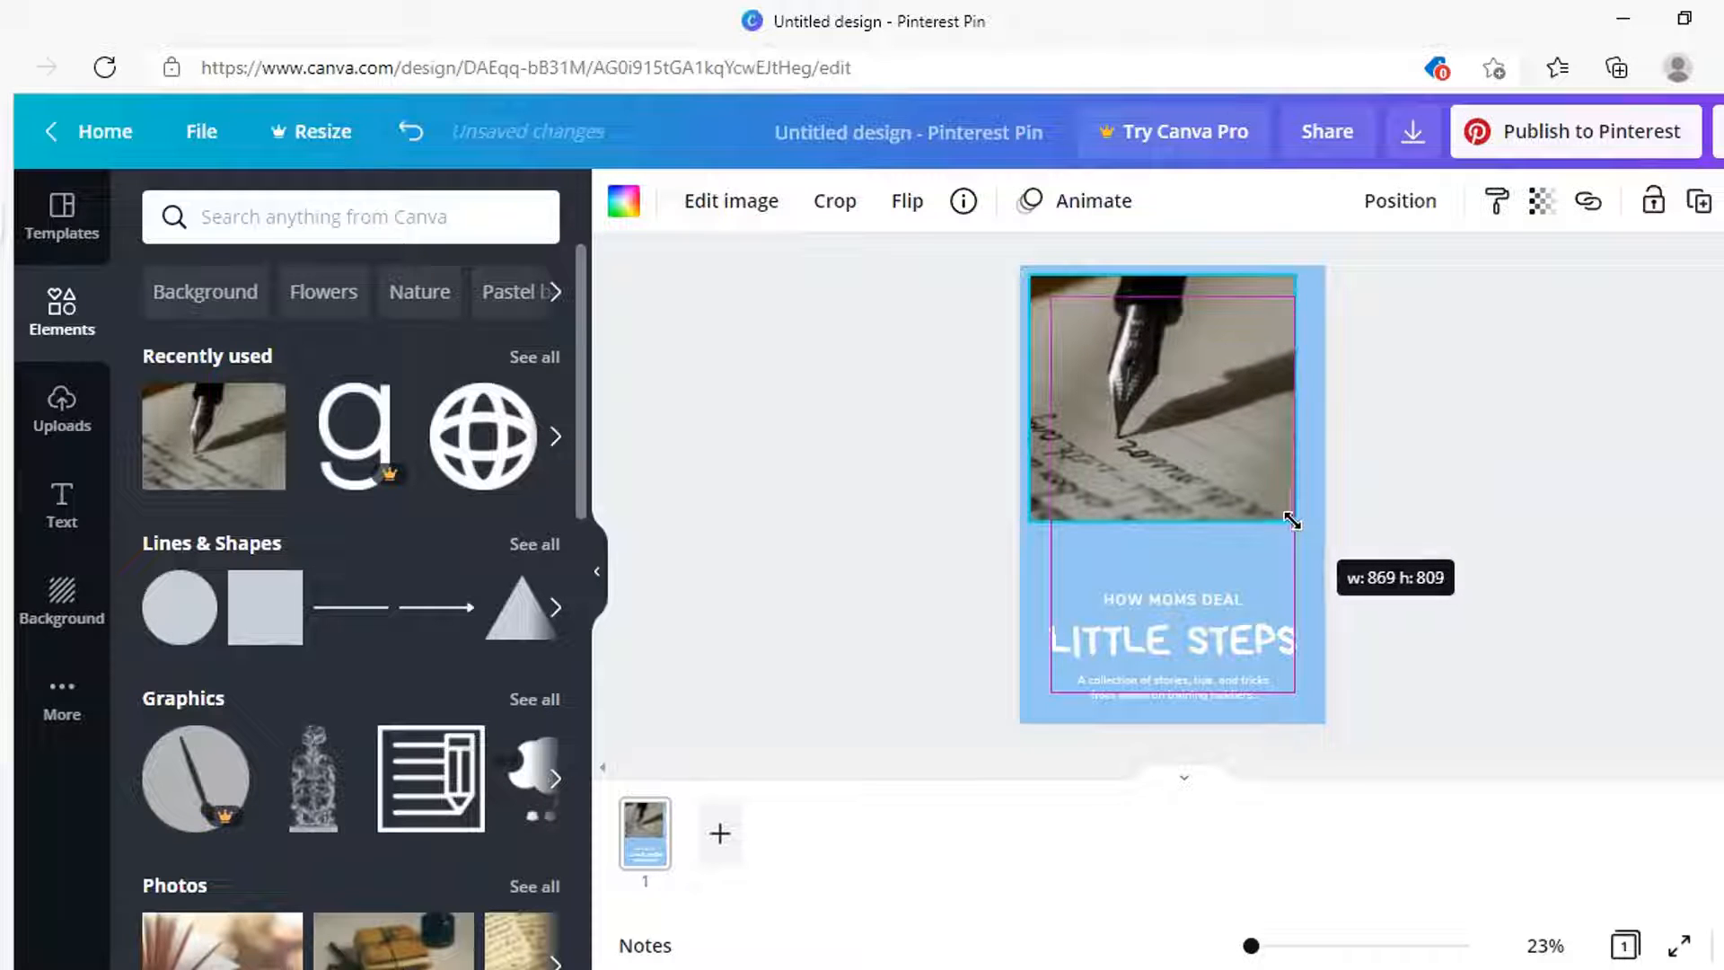
mouse_move(1164, 431)
left_mouse_down()
mouse_move(1185, 432)
mouse_move(1181, 449)
left_mouse_up()
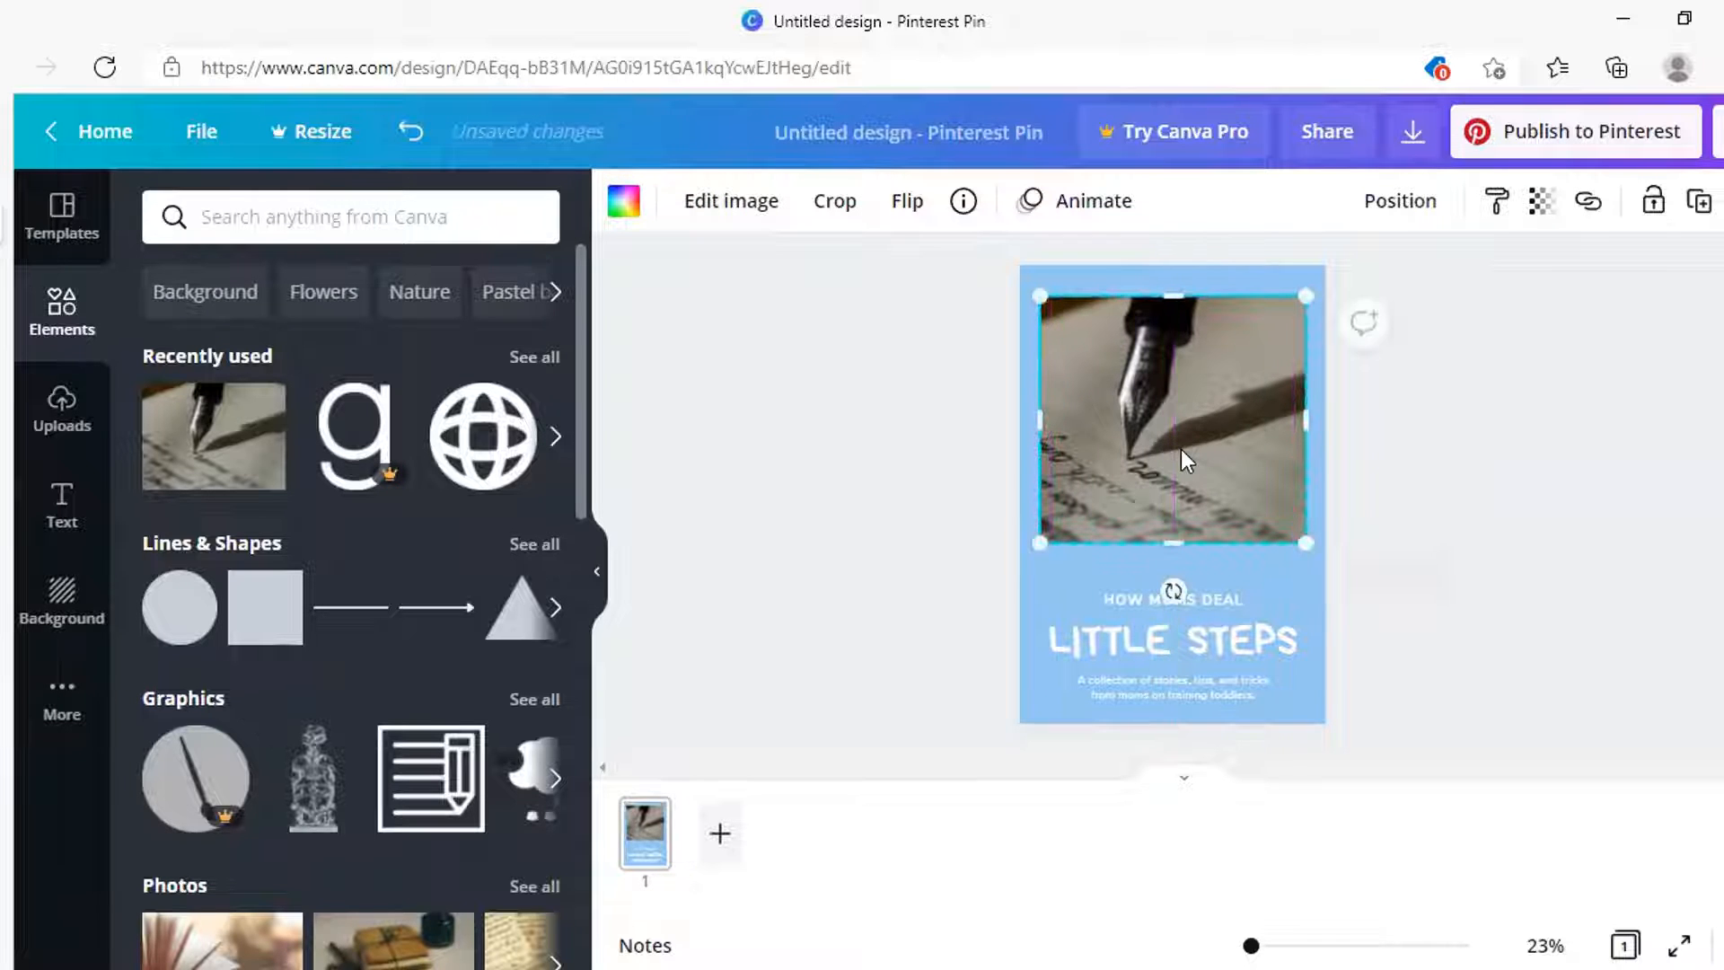
left_click(733, 203)
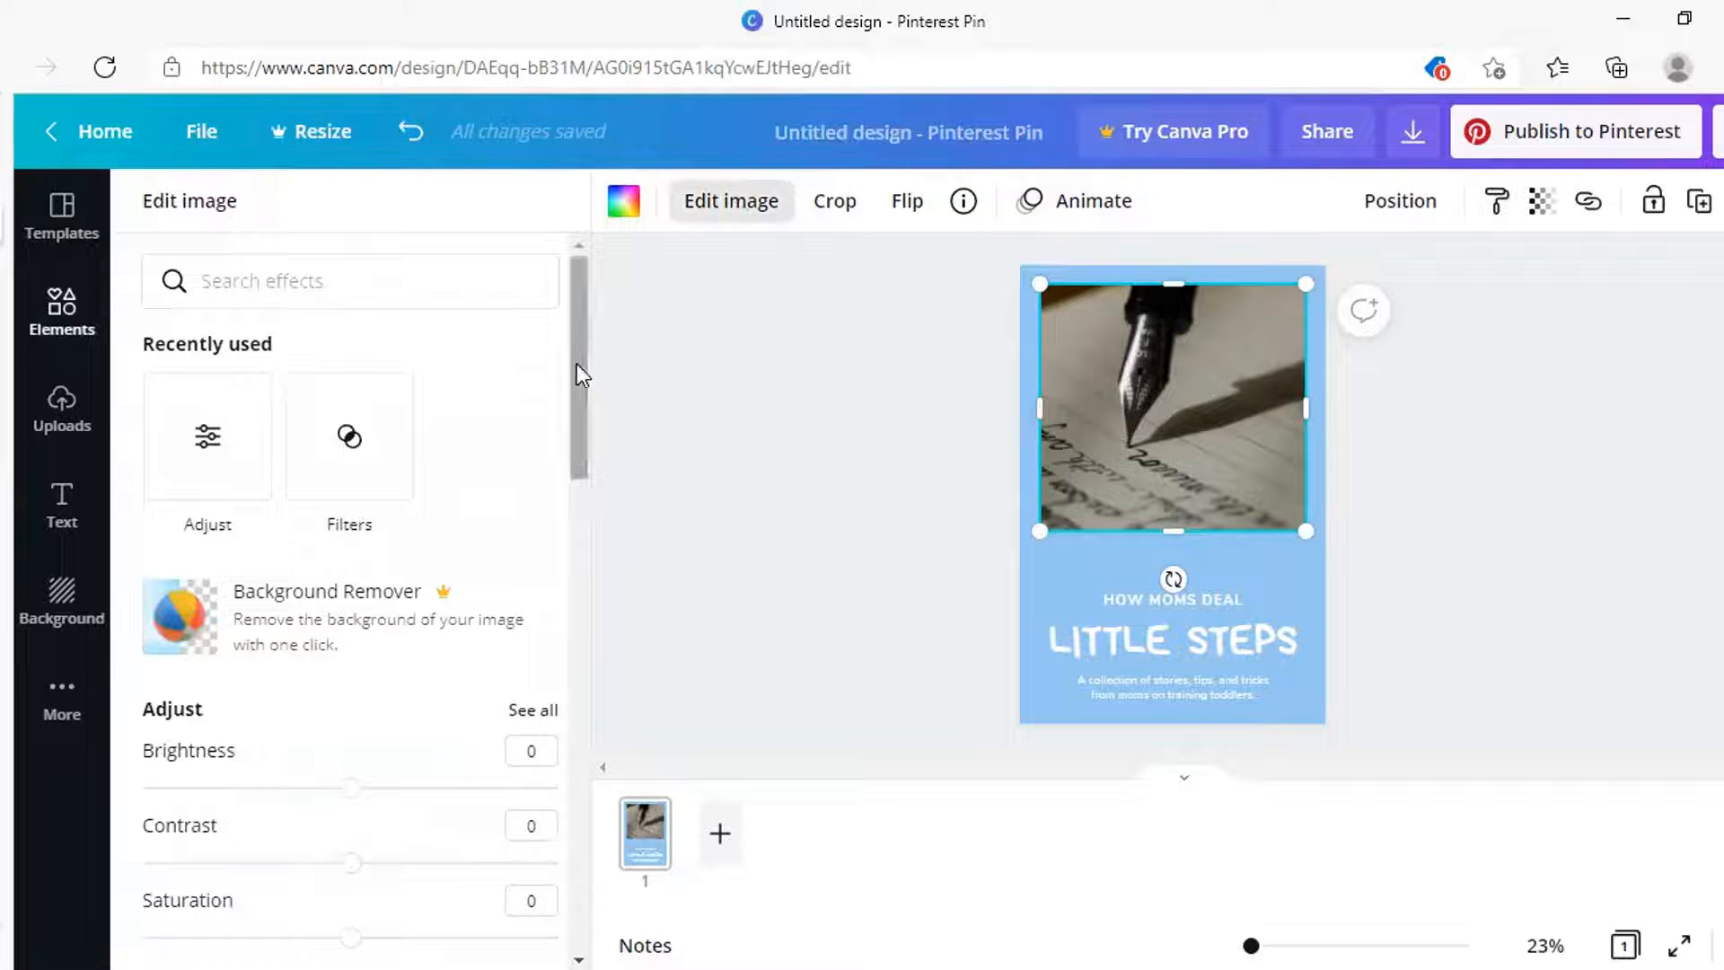
Compare the Greyscale and Street filters on the pen photo, settling on Street
left_click_drag(576, 364, 598, 548)
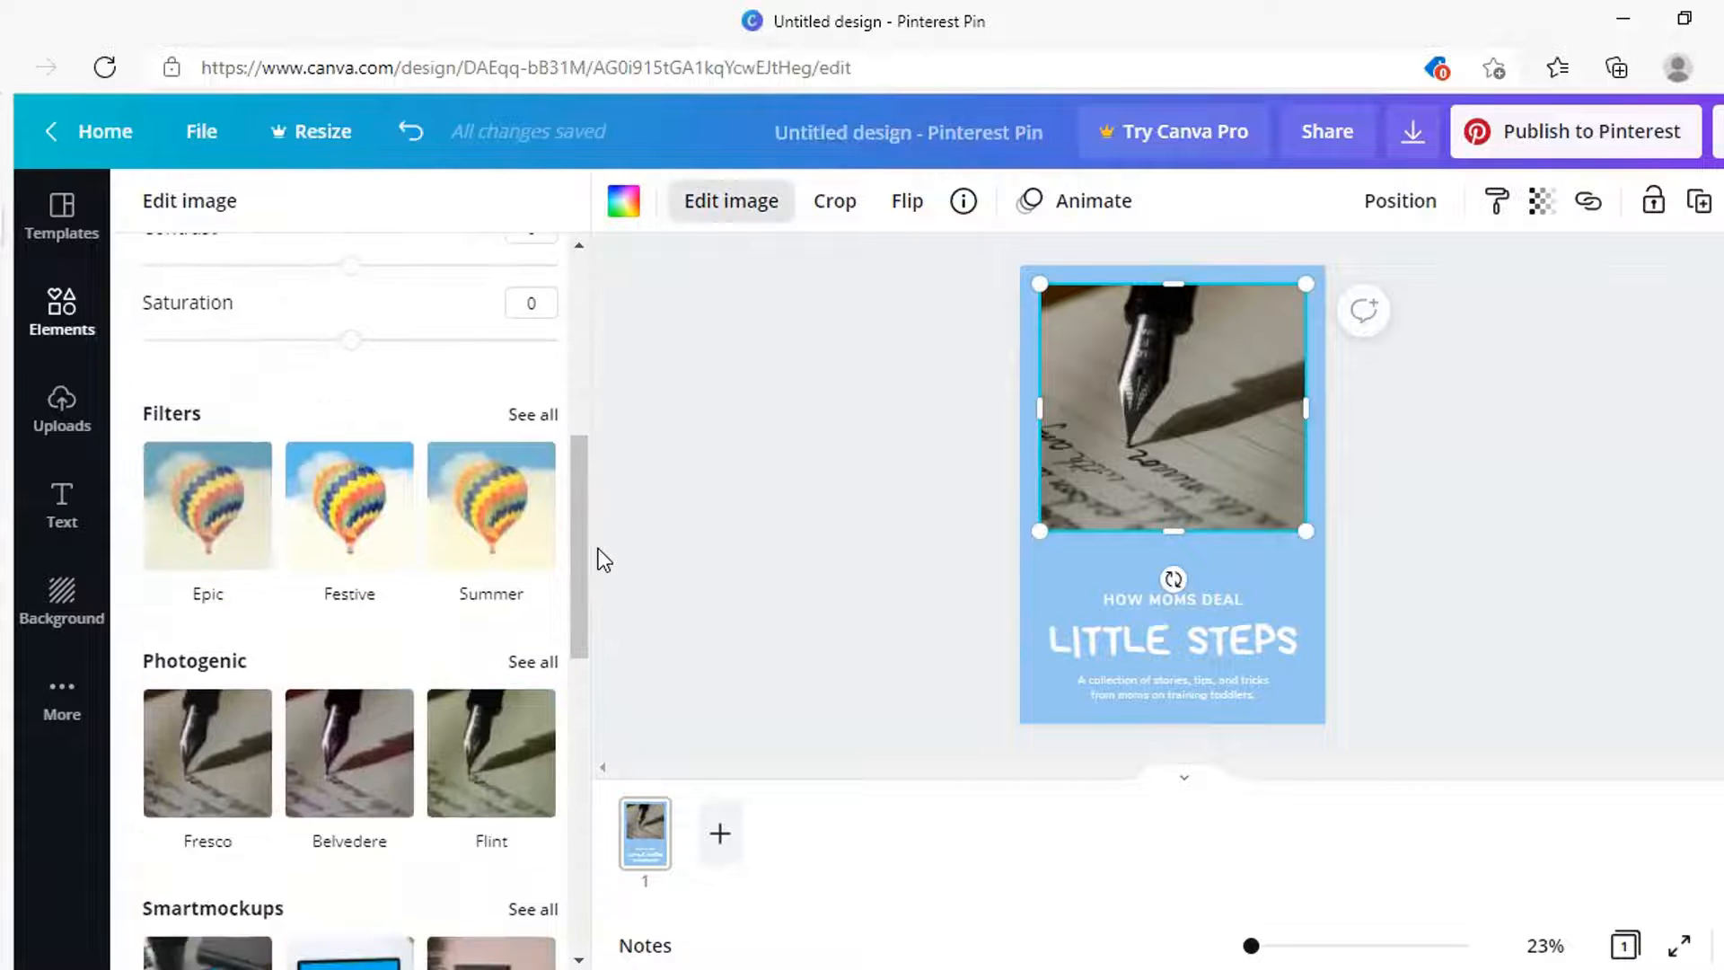
left_click(536, 413)
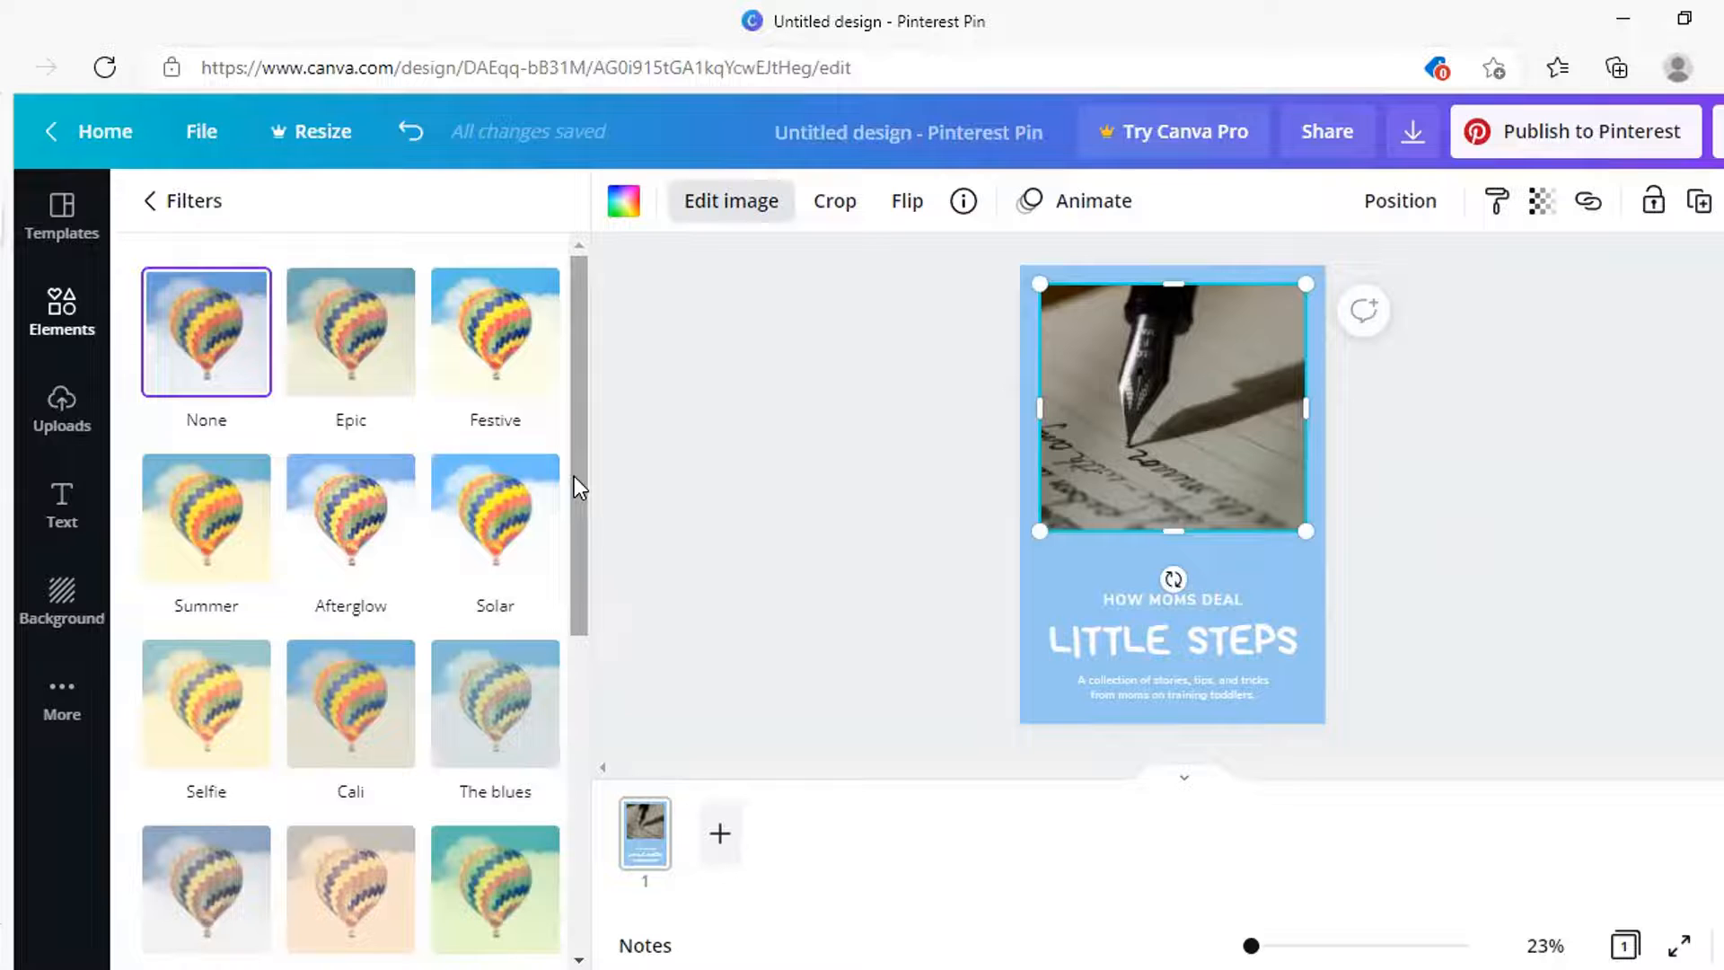
scroll(573, 476, "down", 7)
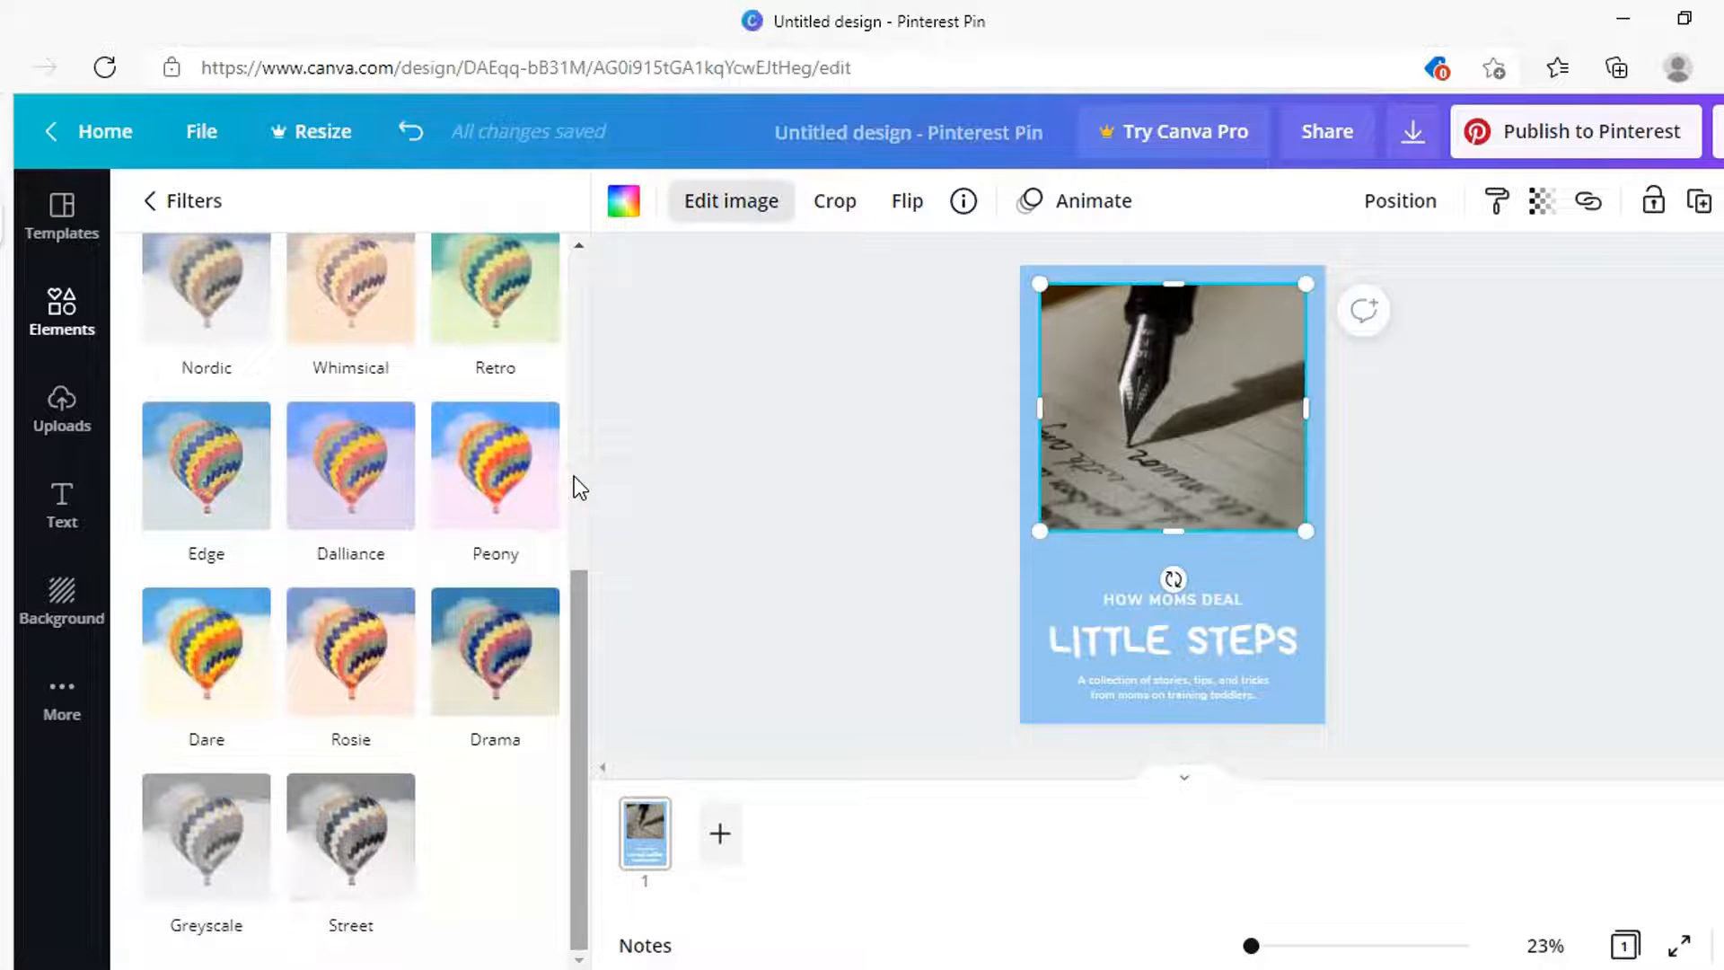
left_click(189, 859)
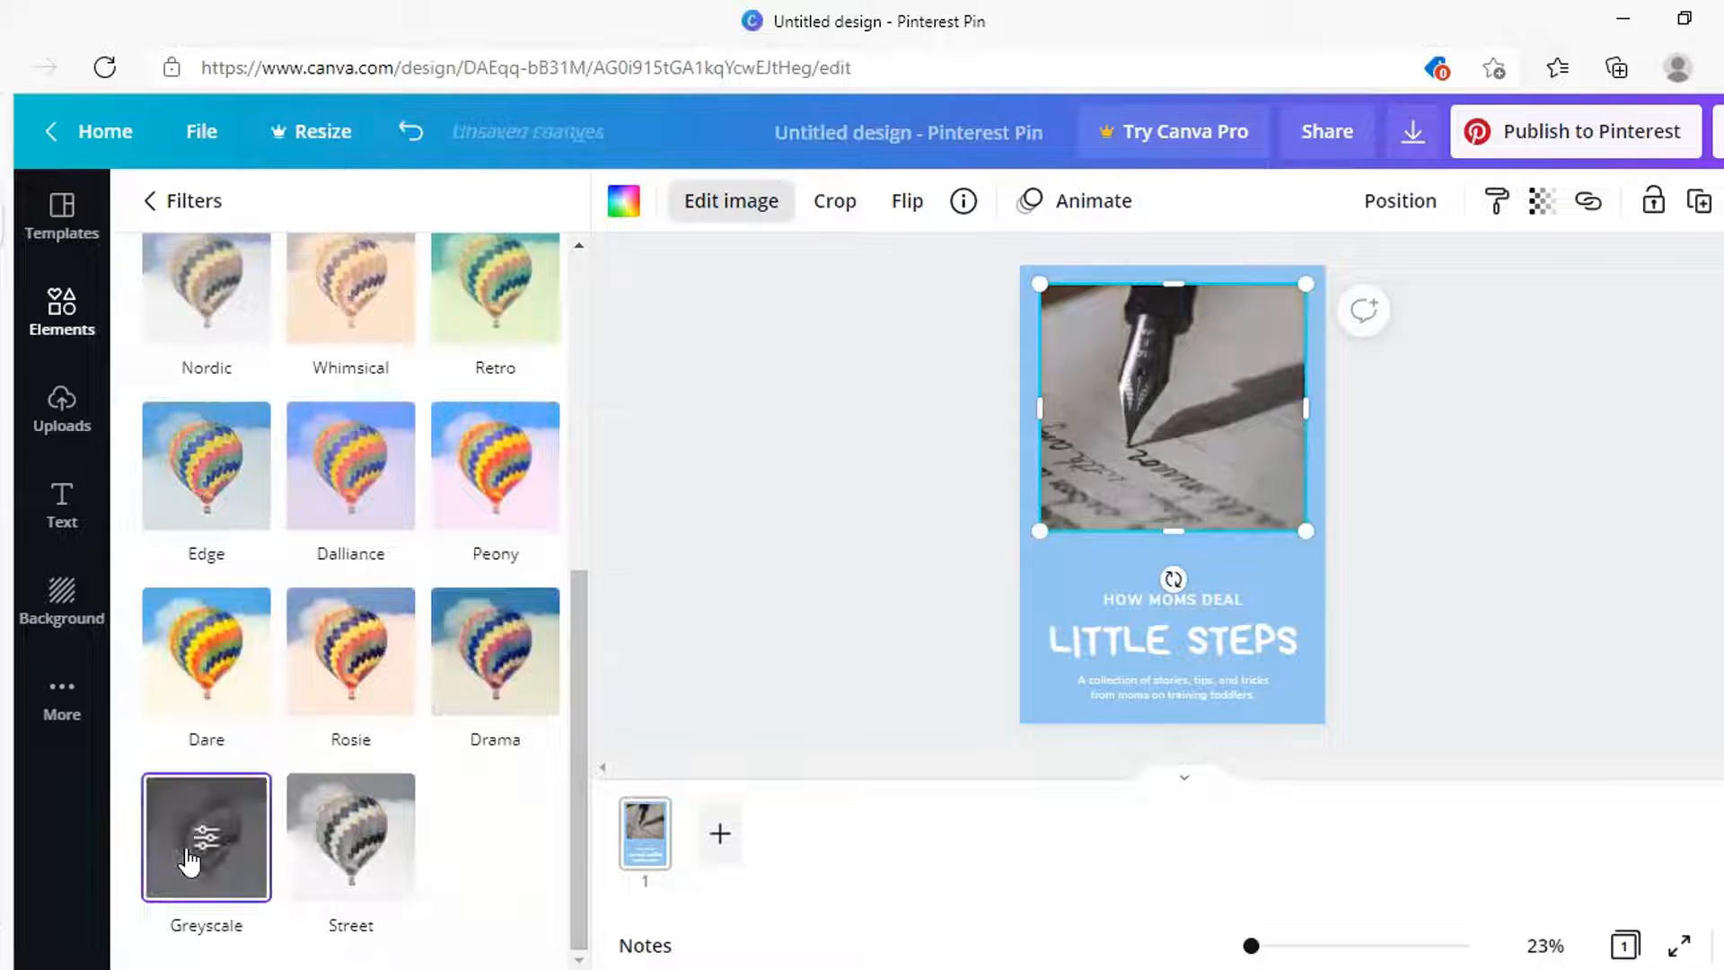
left_click(337, 844)
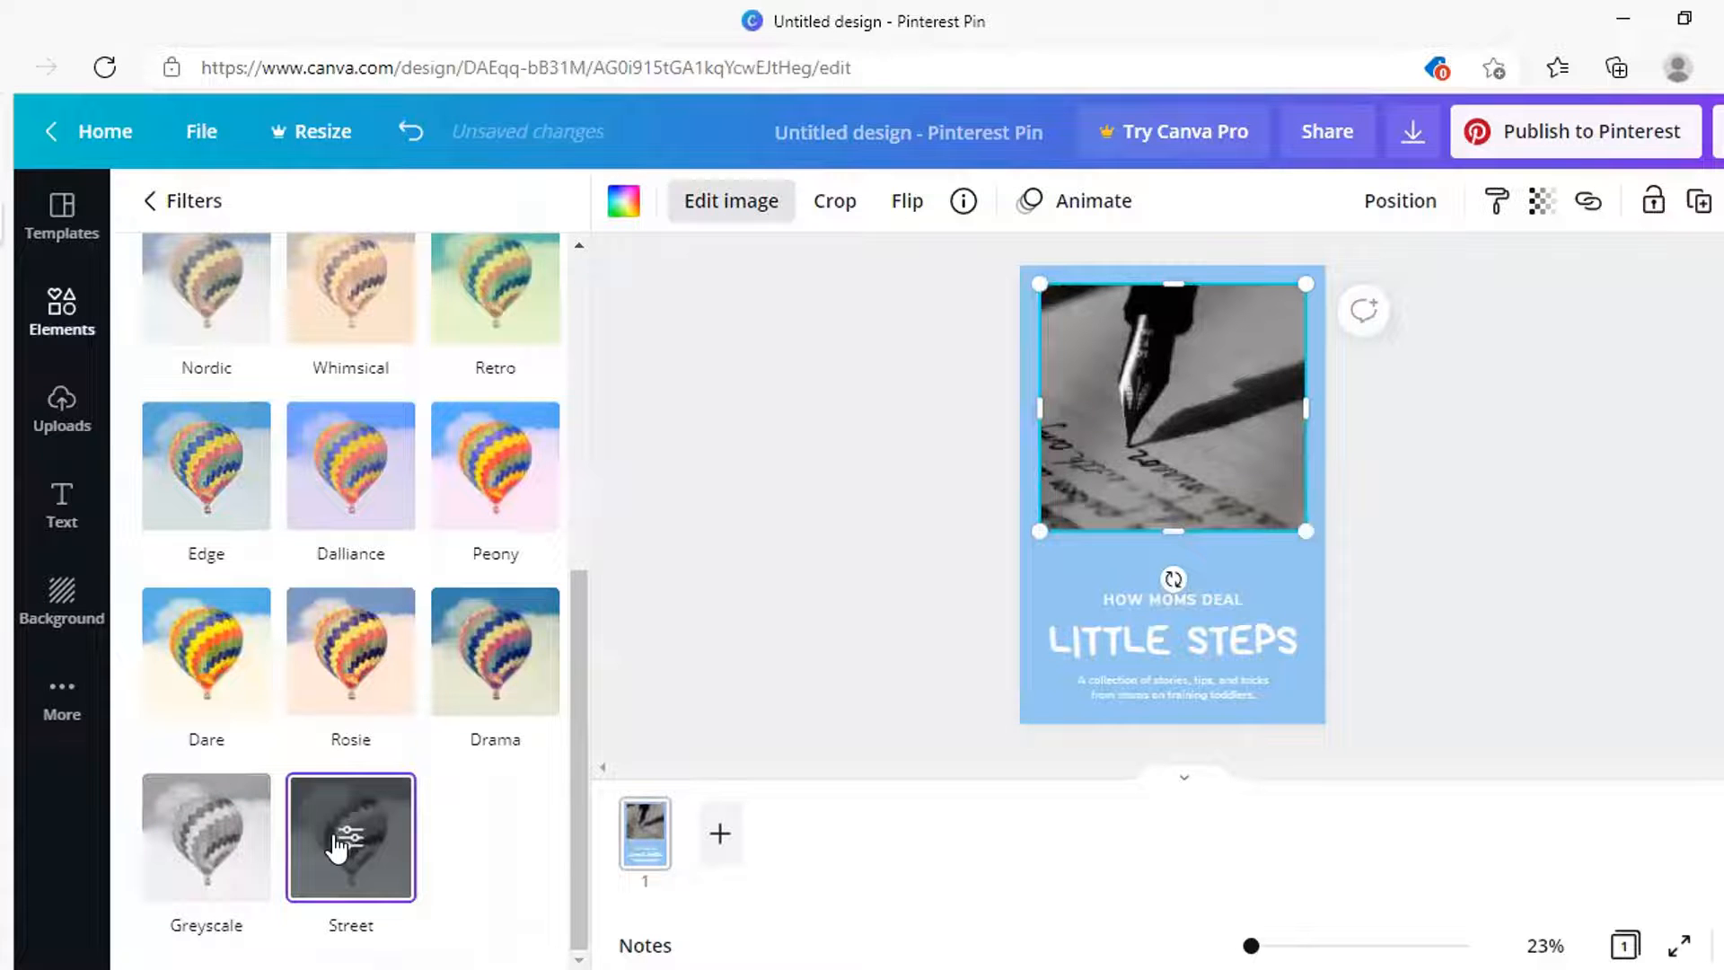
left_click(238, 847)
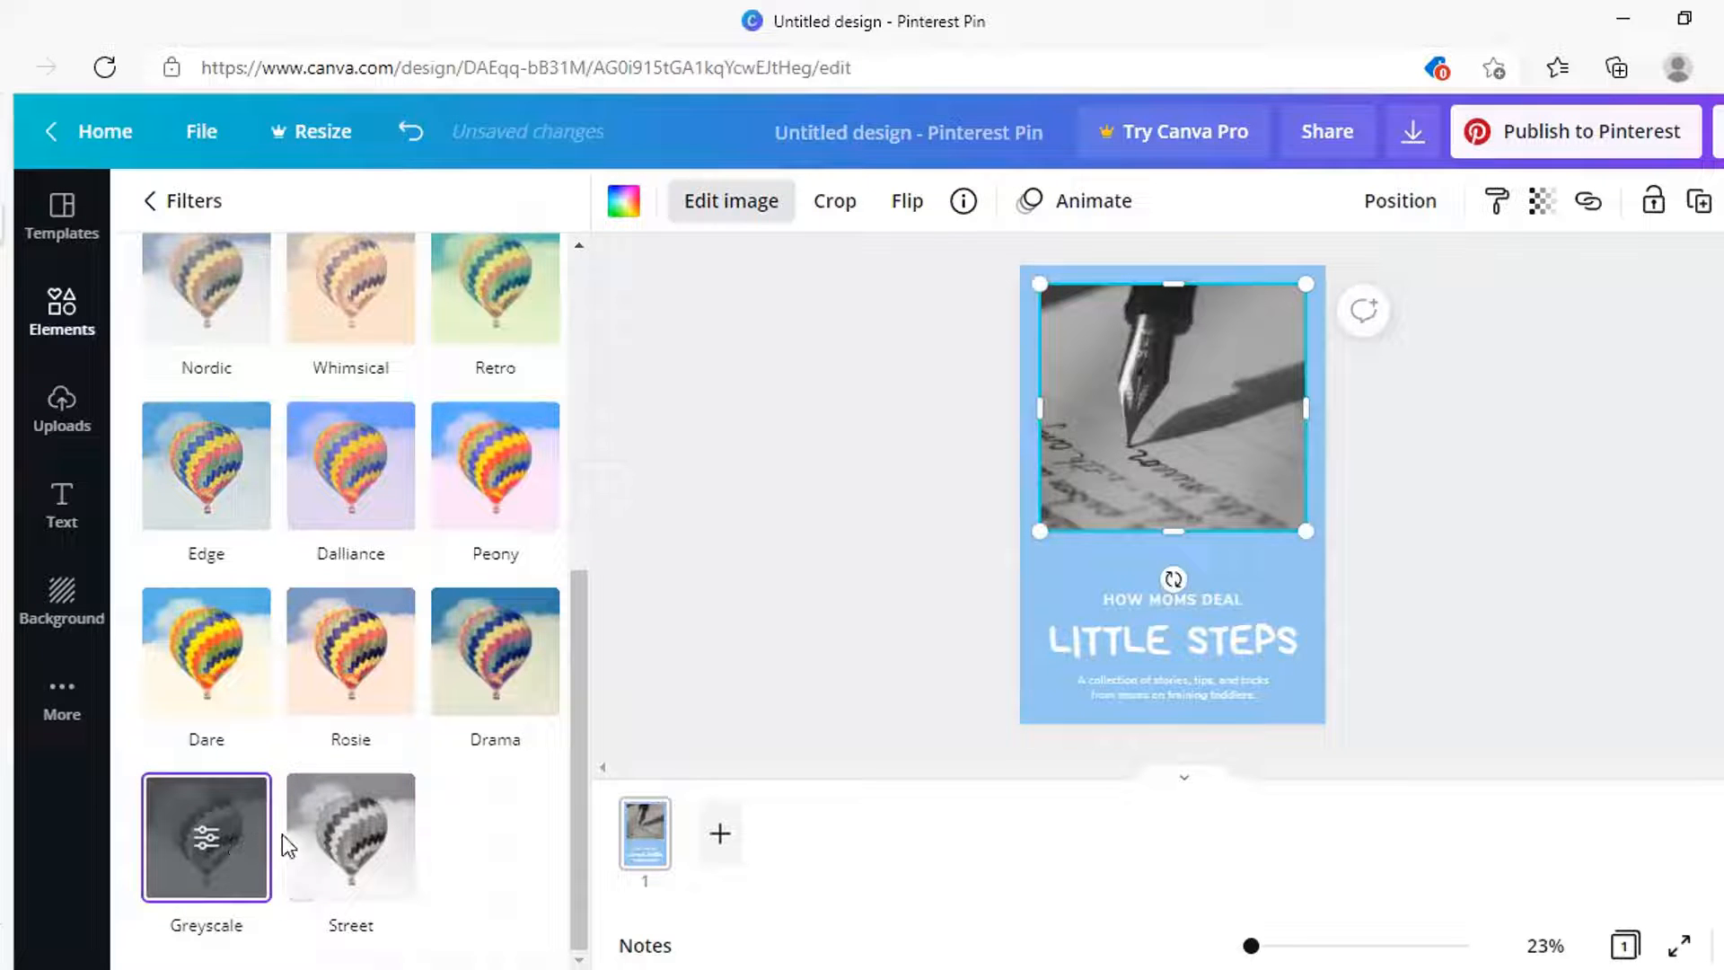
left_click(345, 844)
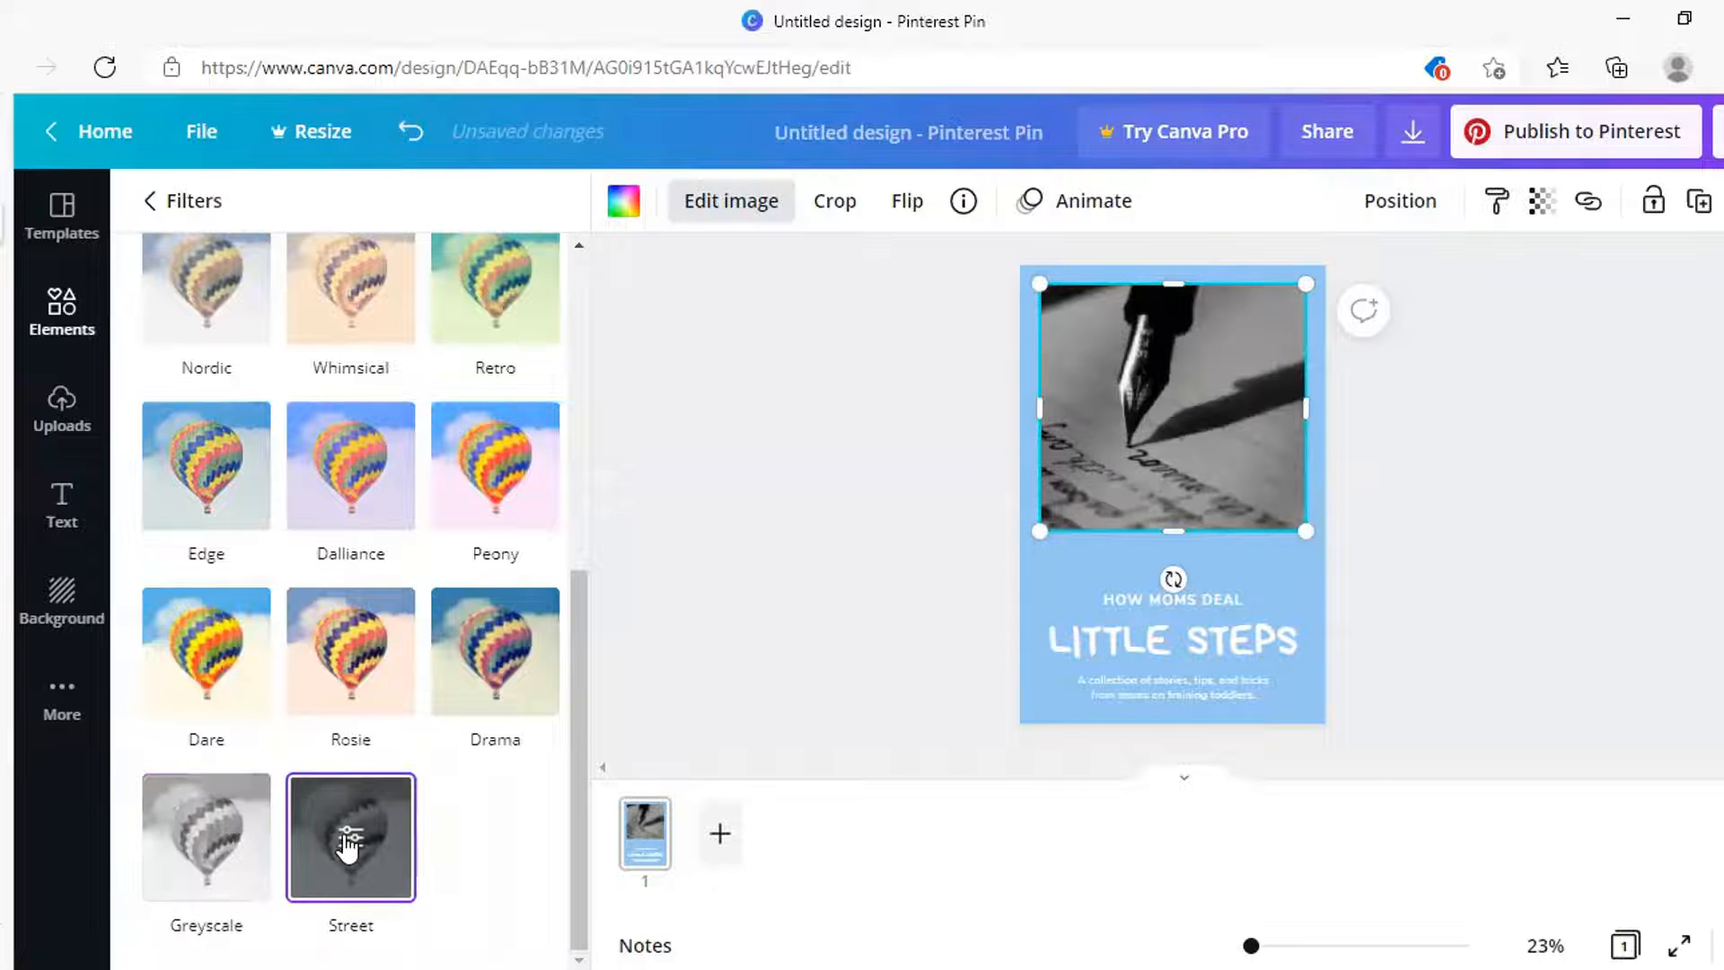
scroll(501, 617, "up", 5)
scroll(501, 618, "up", 3)
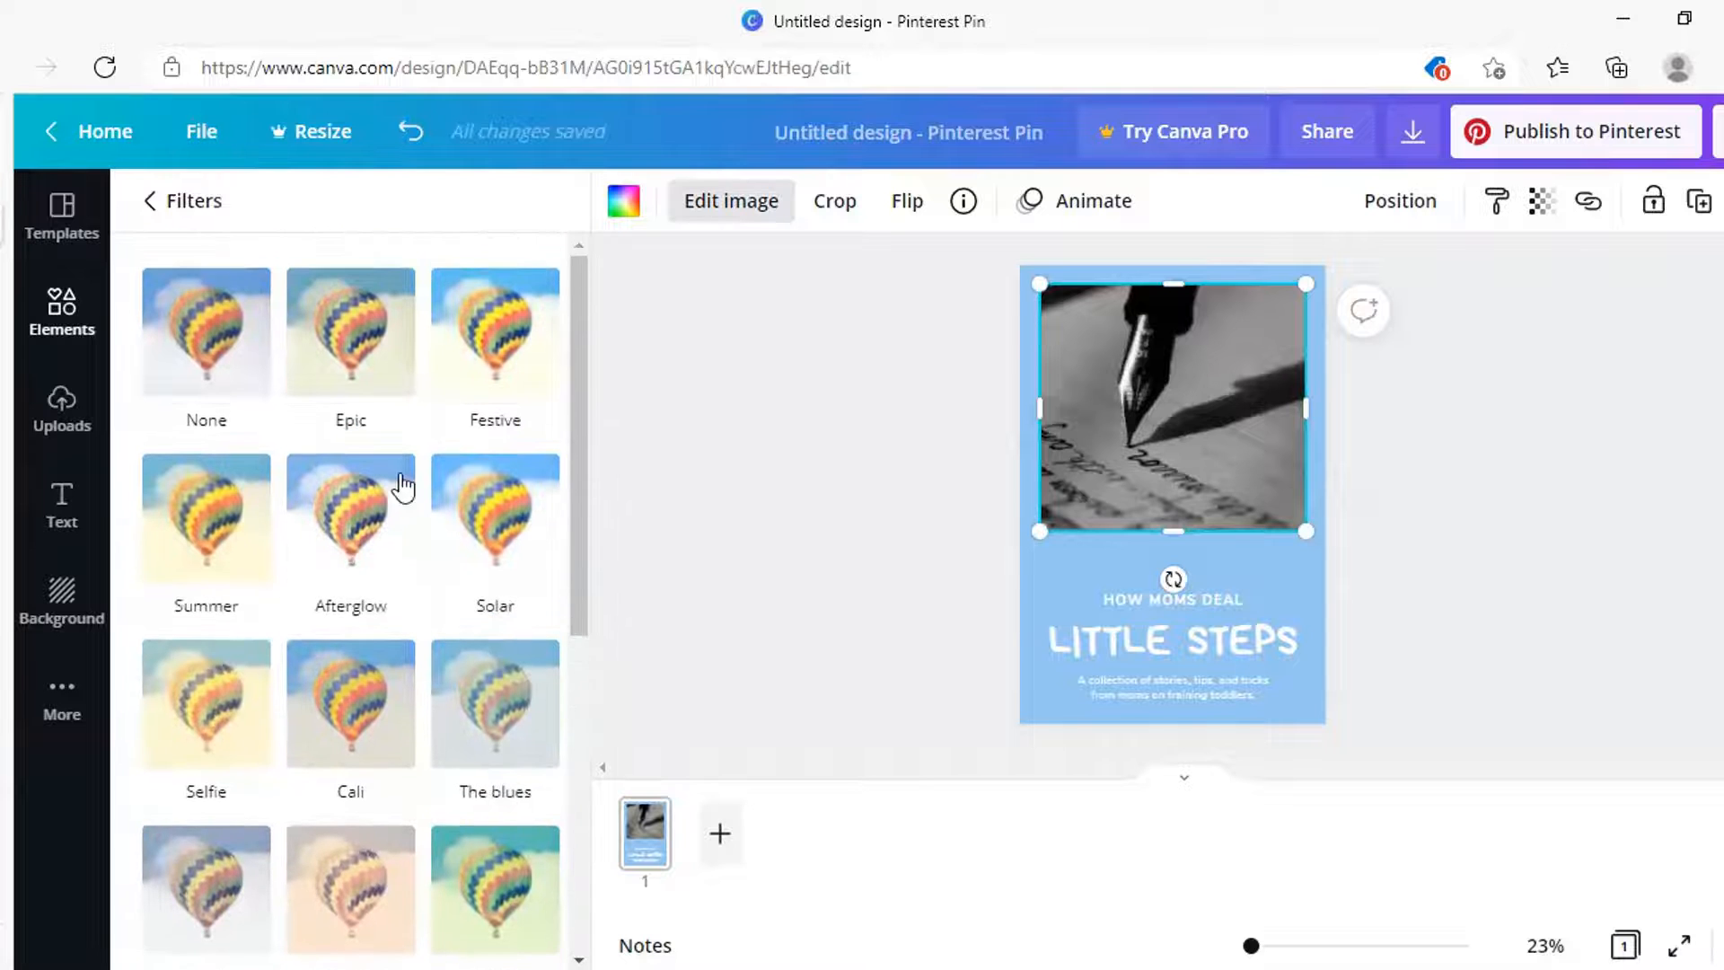
left_click(184, 199)
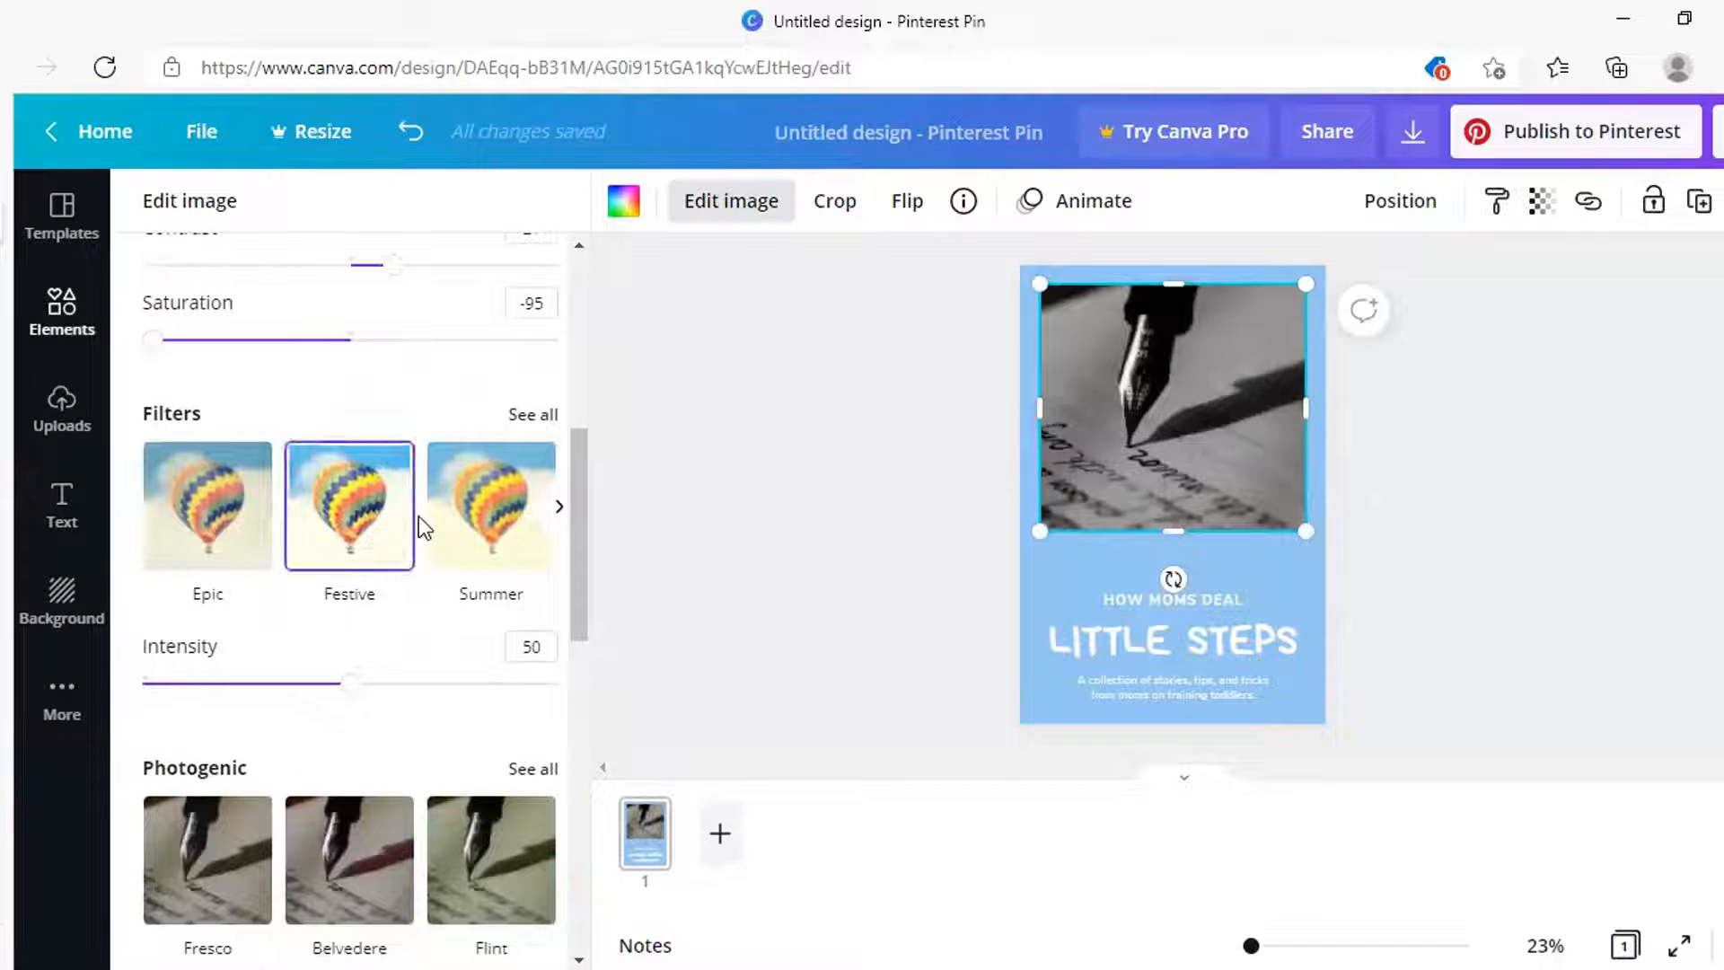
scroll(433, 611, "down", 3)
scroll(433, 610, "up", 6)
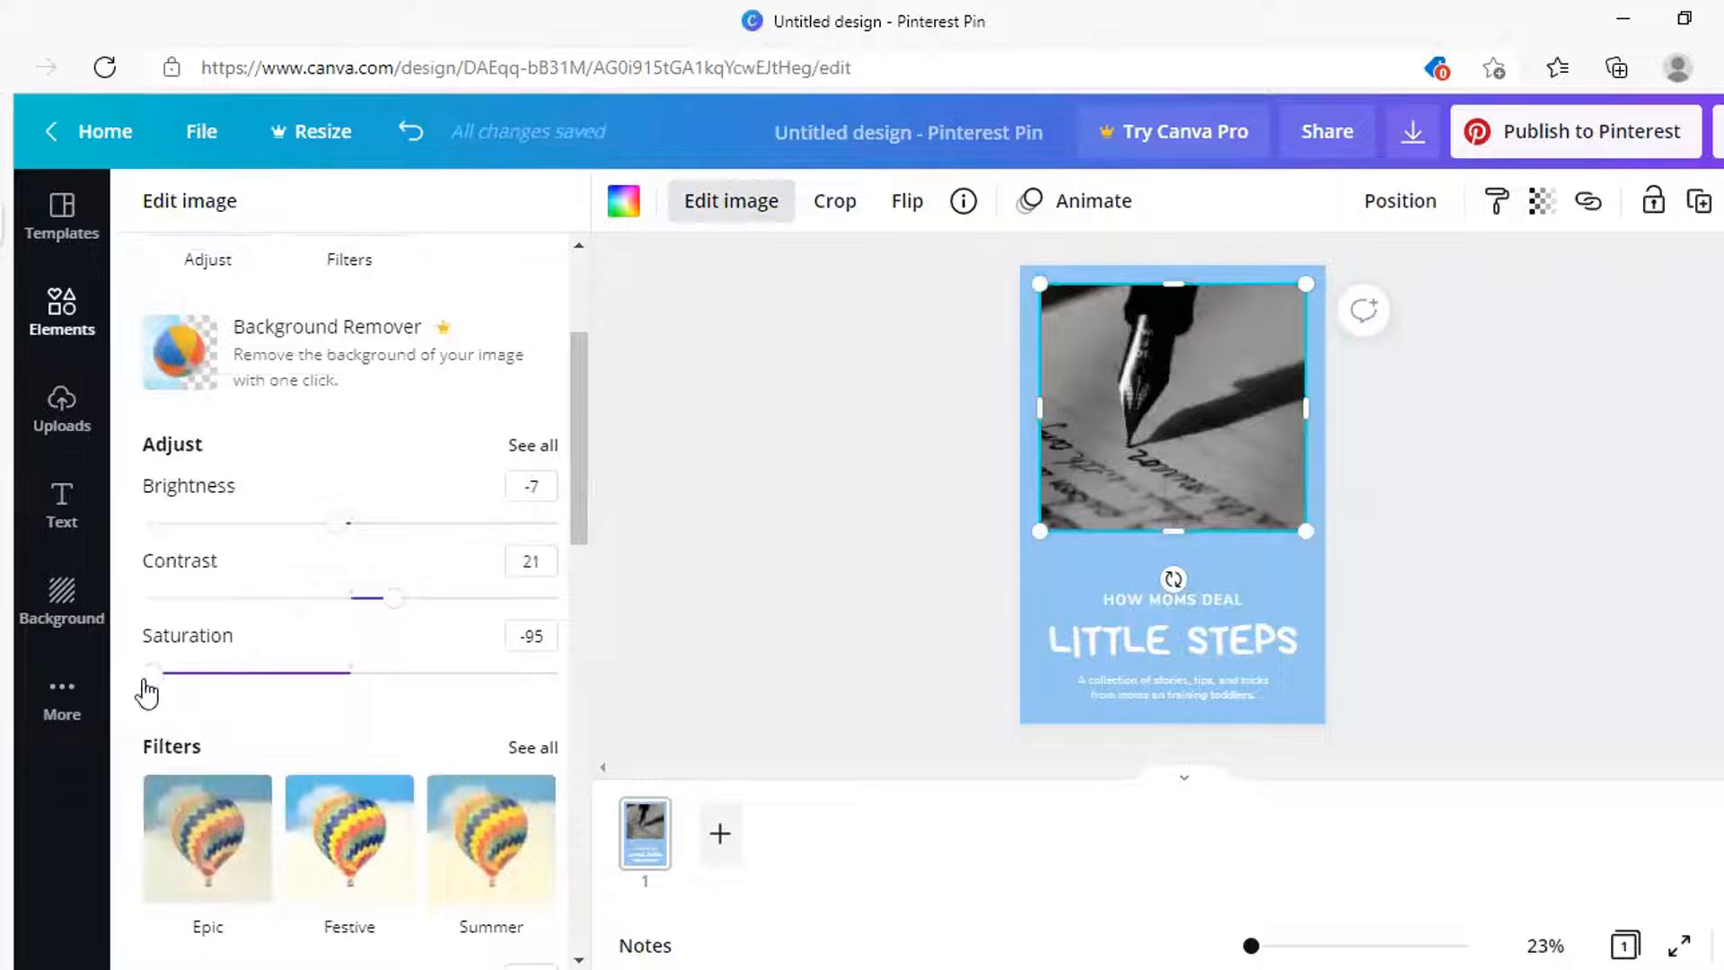
Nudge saturation up from -95, then add a 55 fade and a 60 vignette
left_click_drag(153, 675, 259, 680)
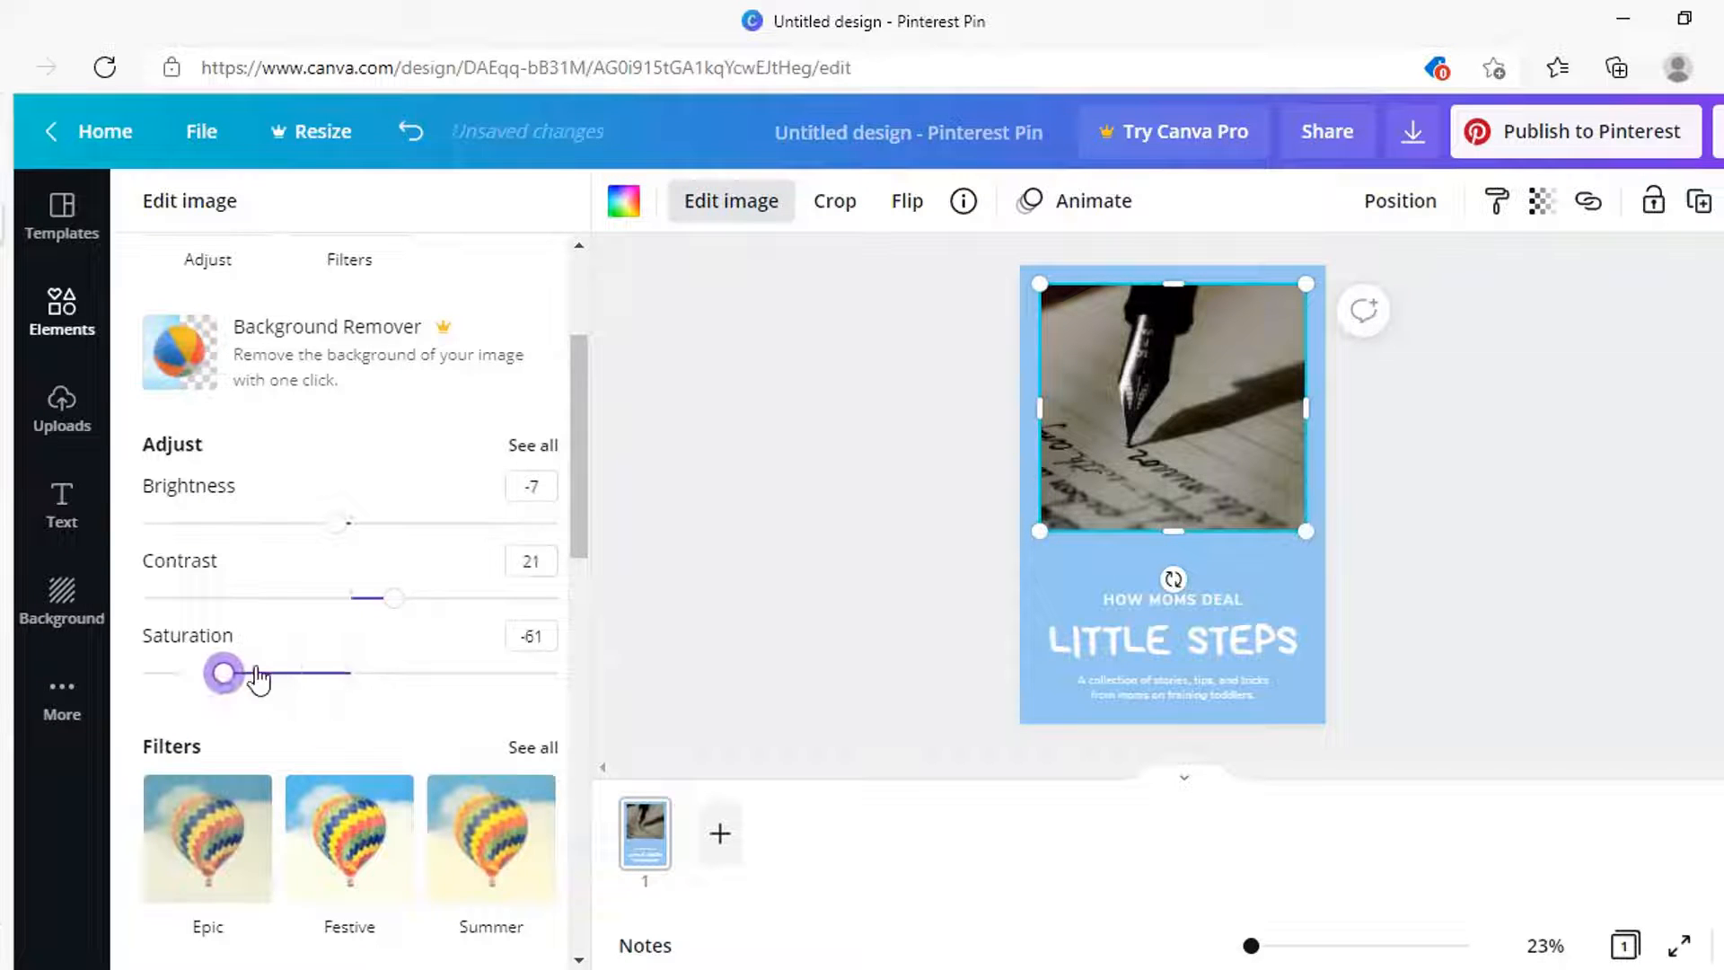
left_click(529, 443)
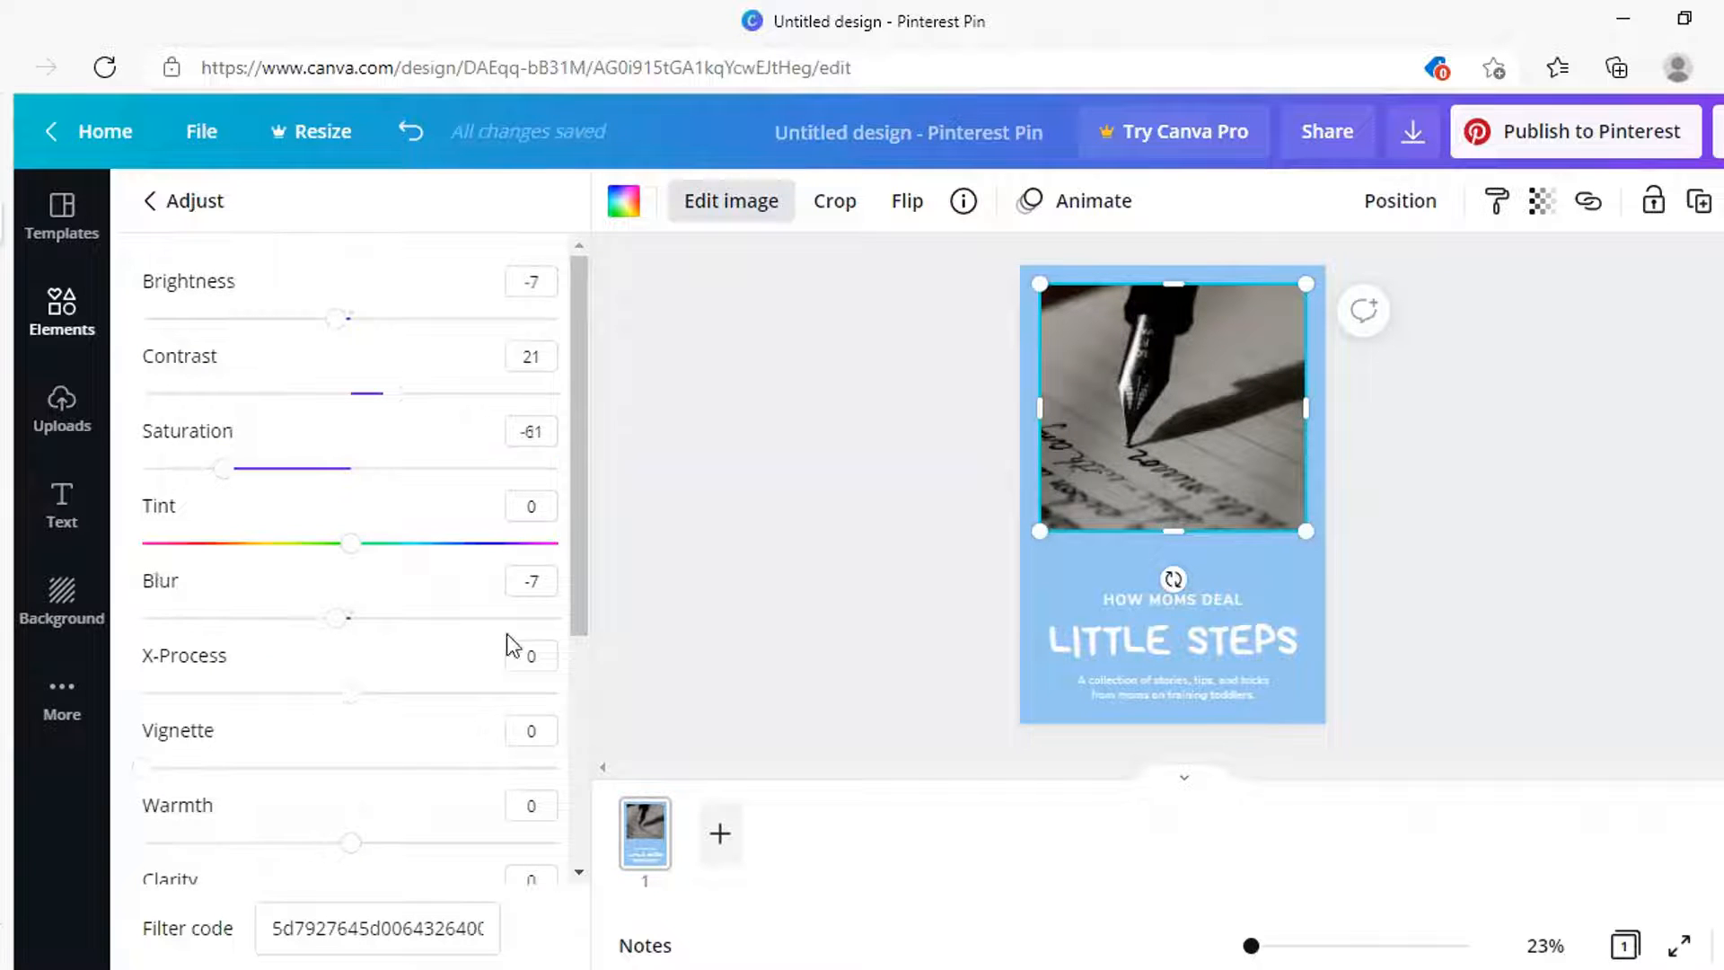
scroll(510, 641, "down", 5)
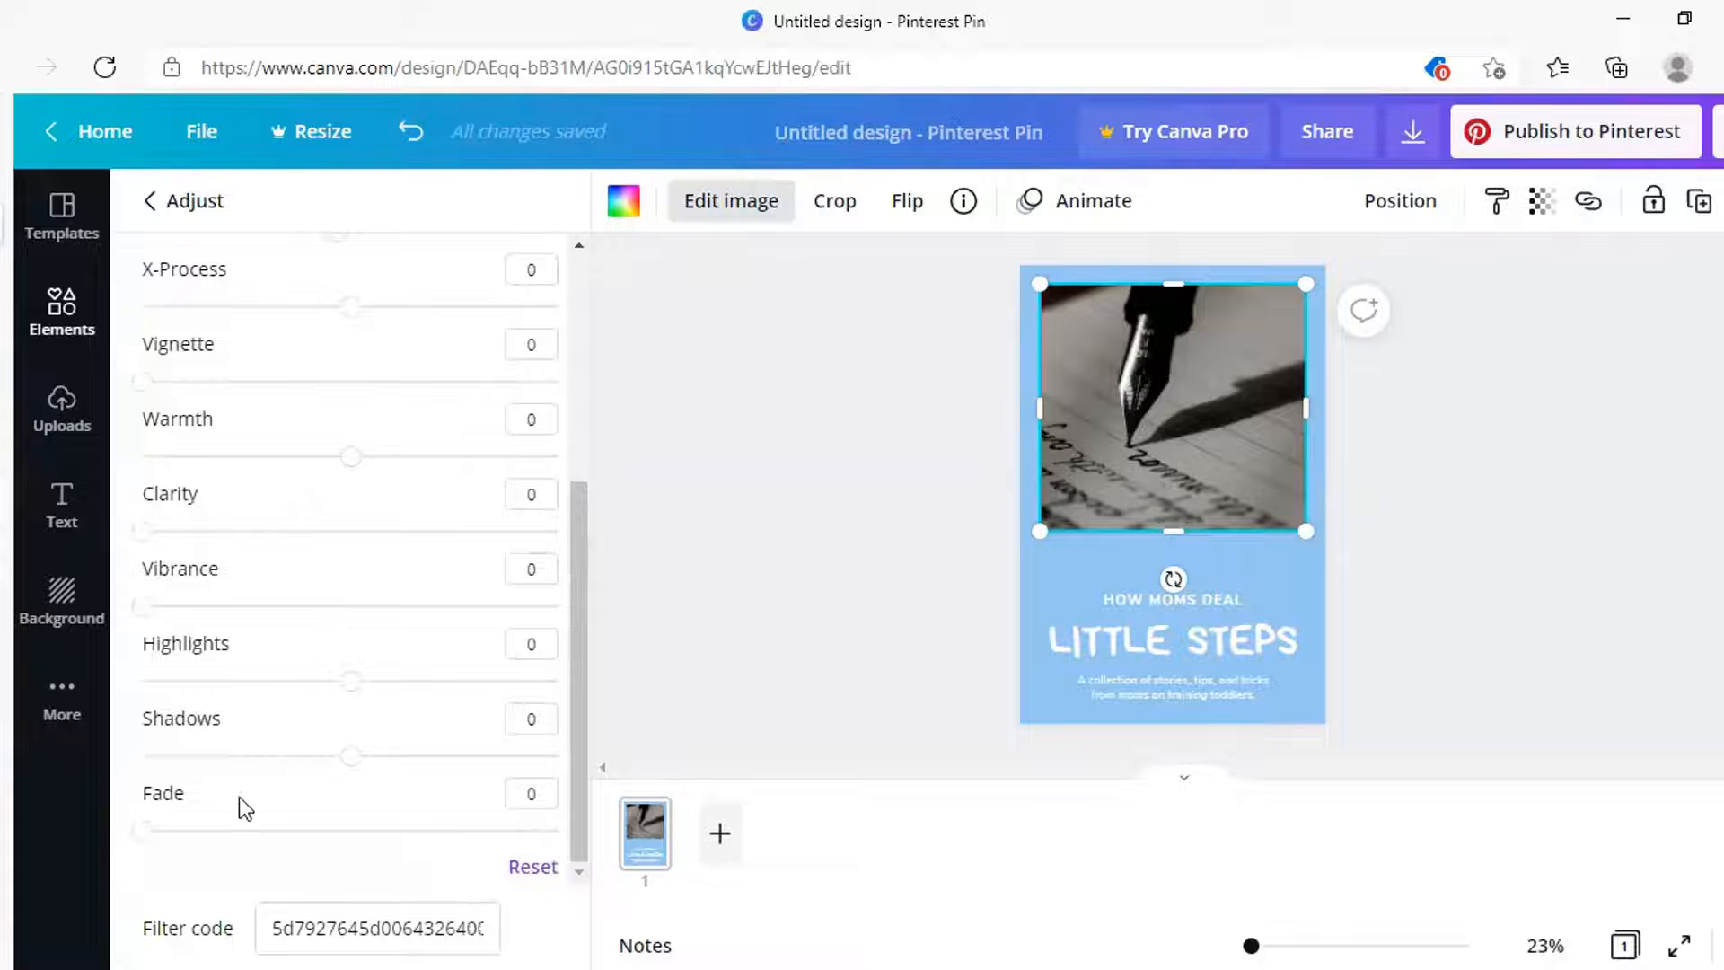
left_click_drag(145, 830, 372, 853)
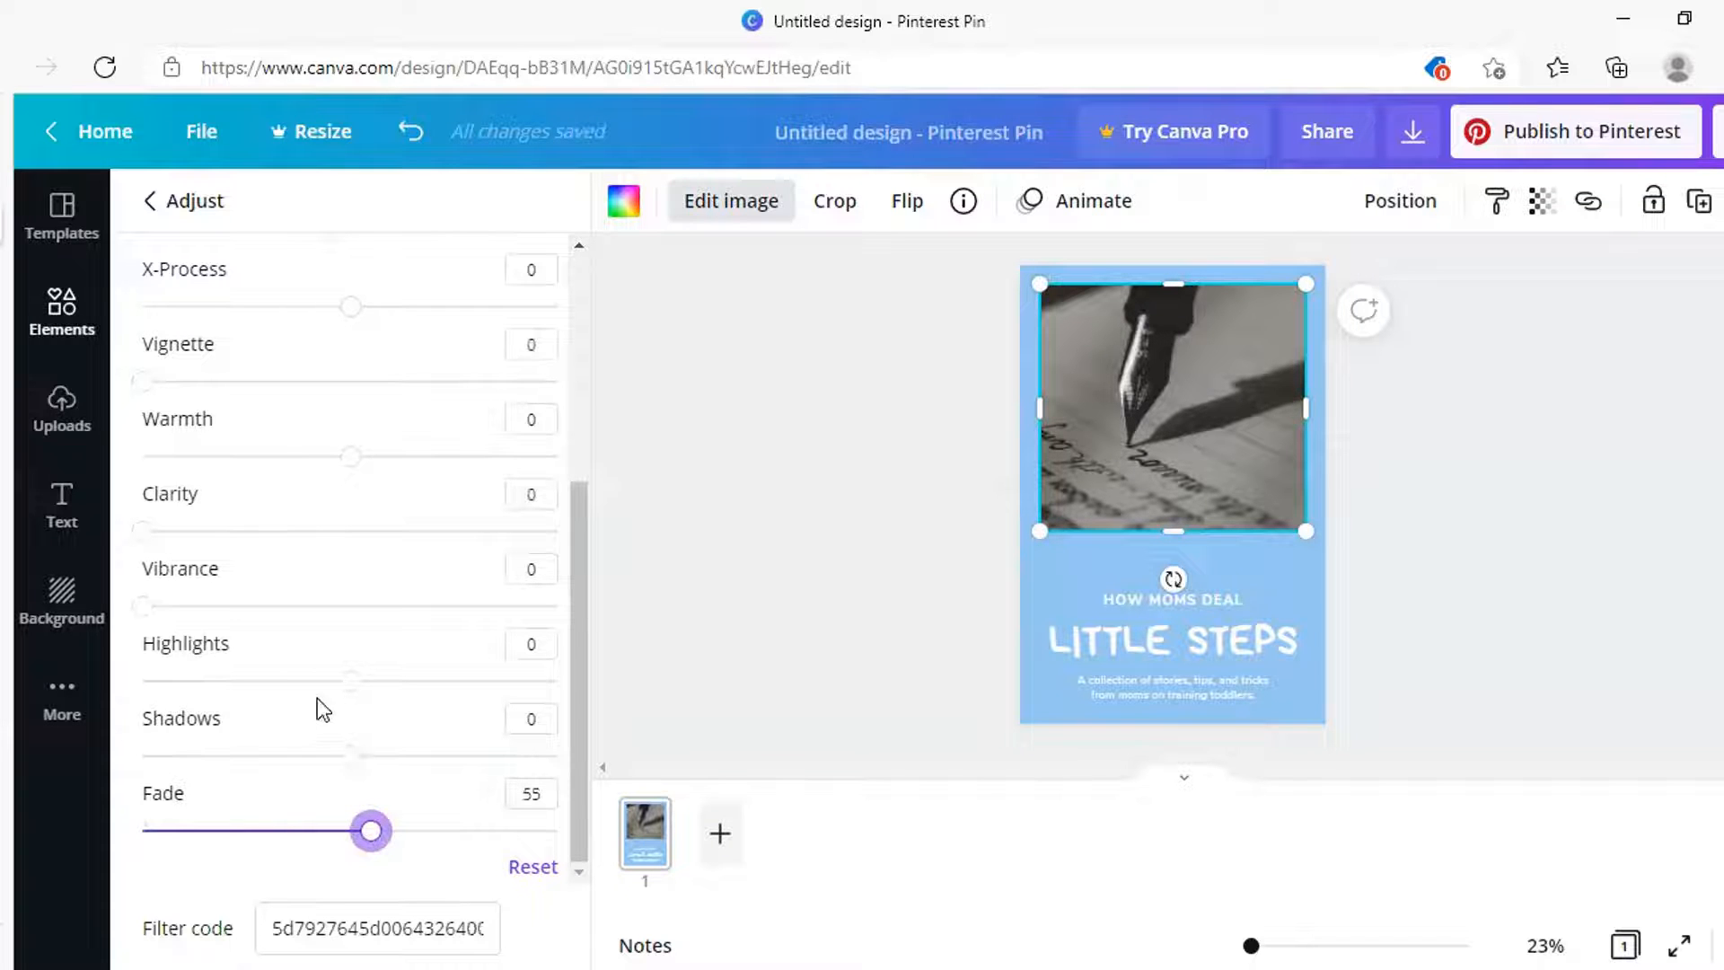
scroll(331, 662, "up", 3)
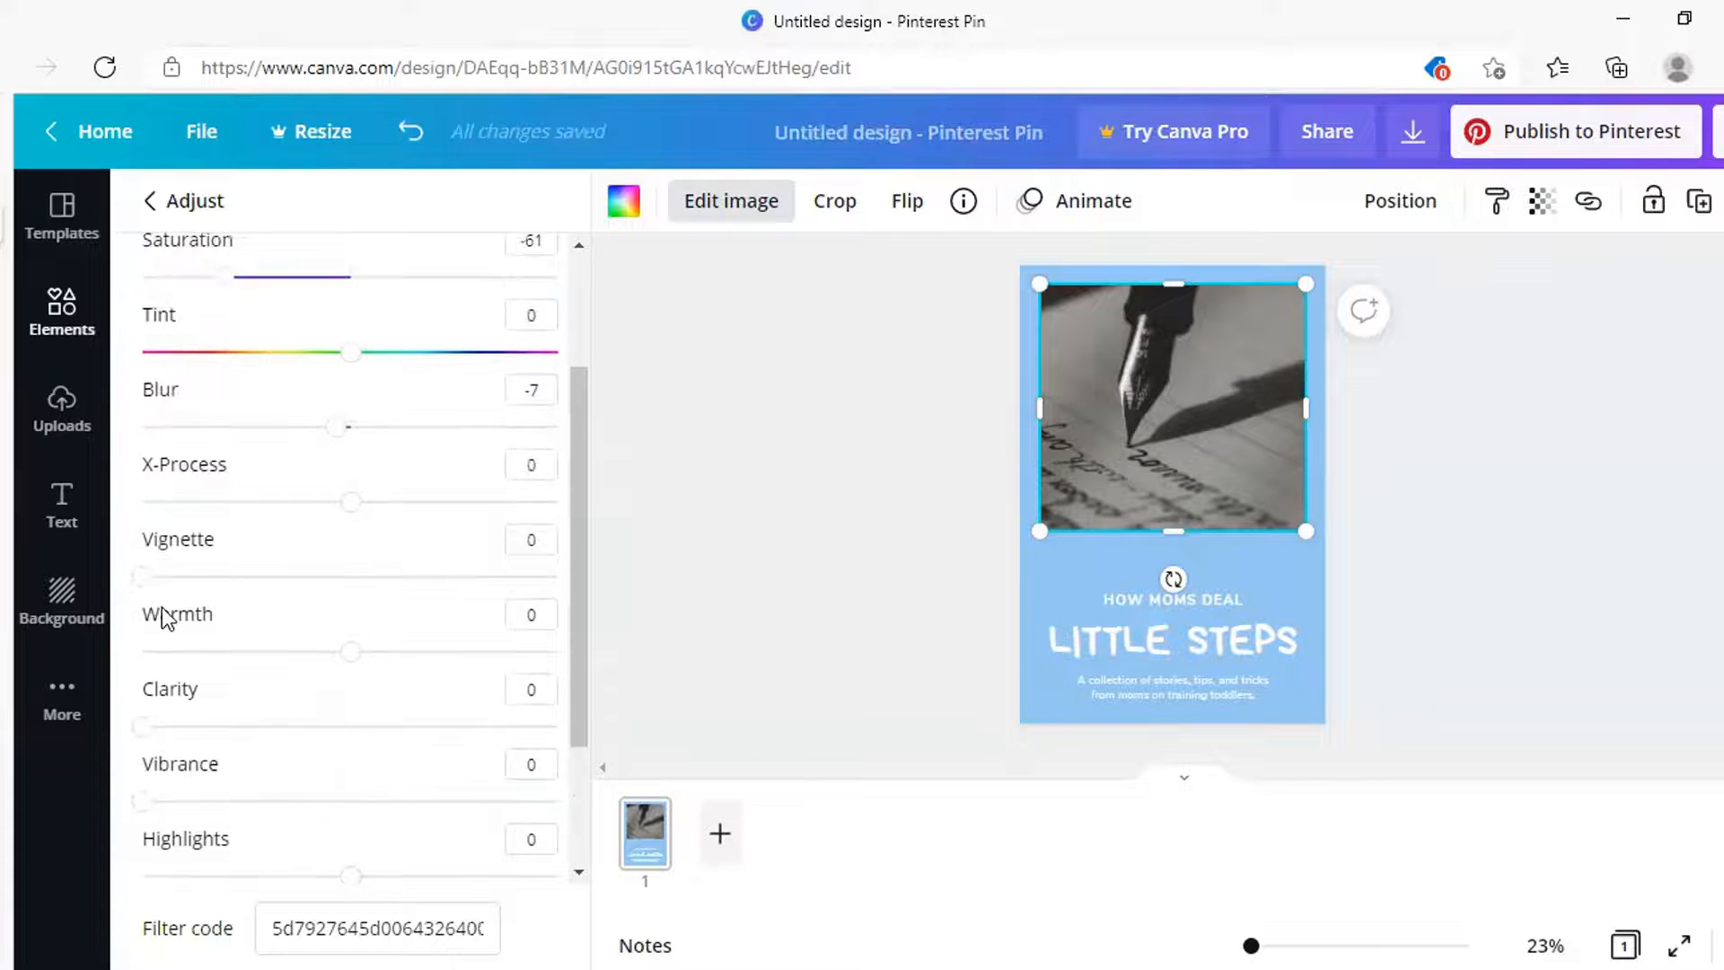
left_click_drag(142, 576, 395, 638)
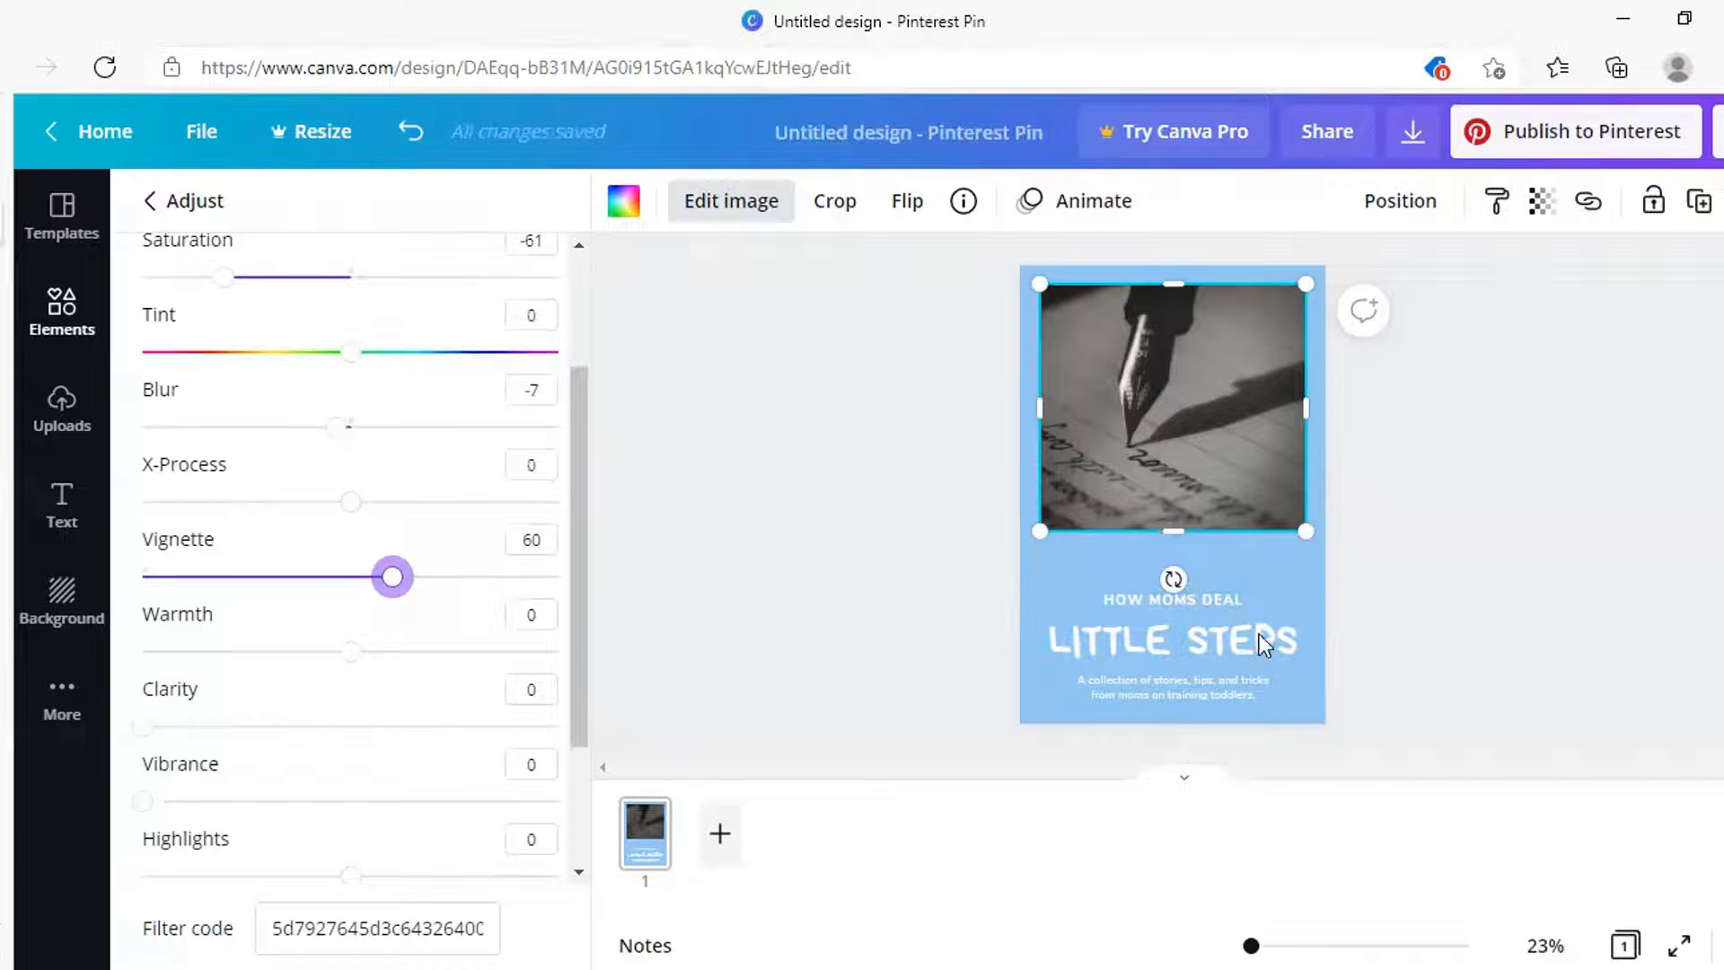
left_click(1035, 560)
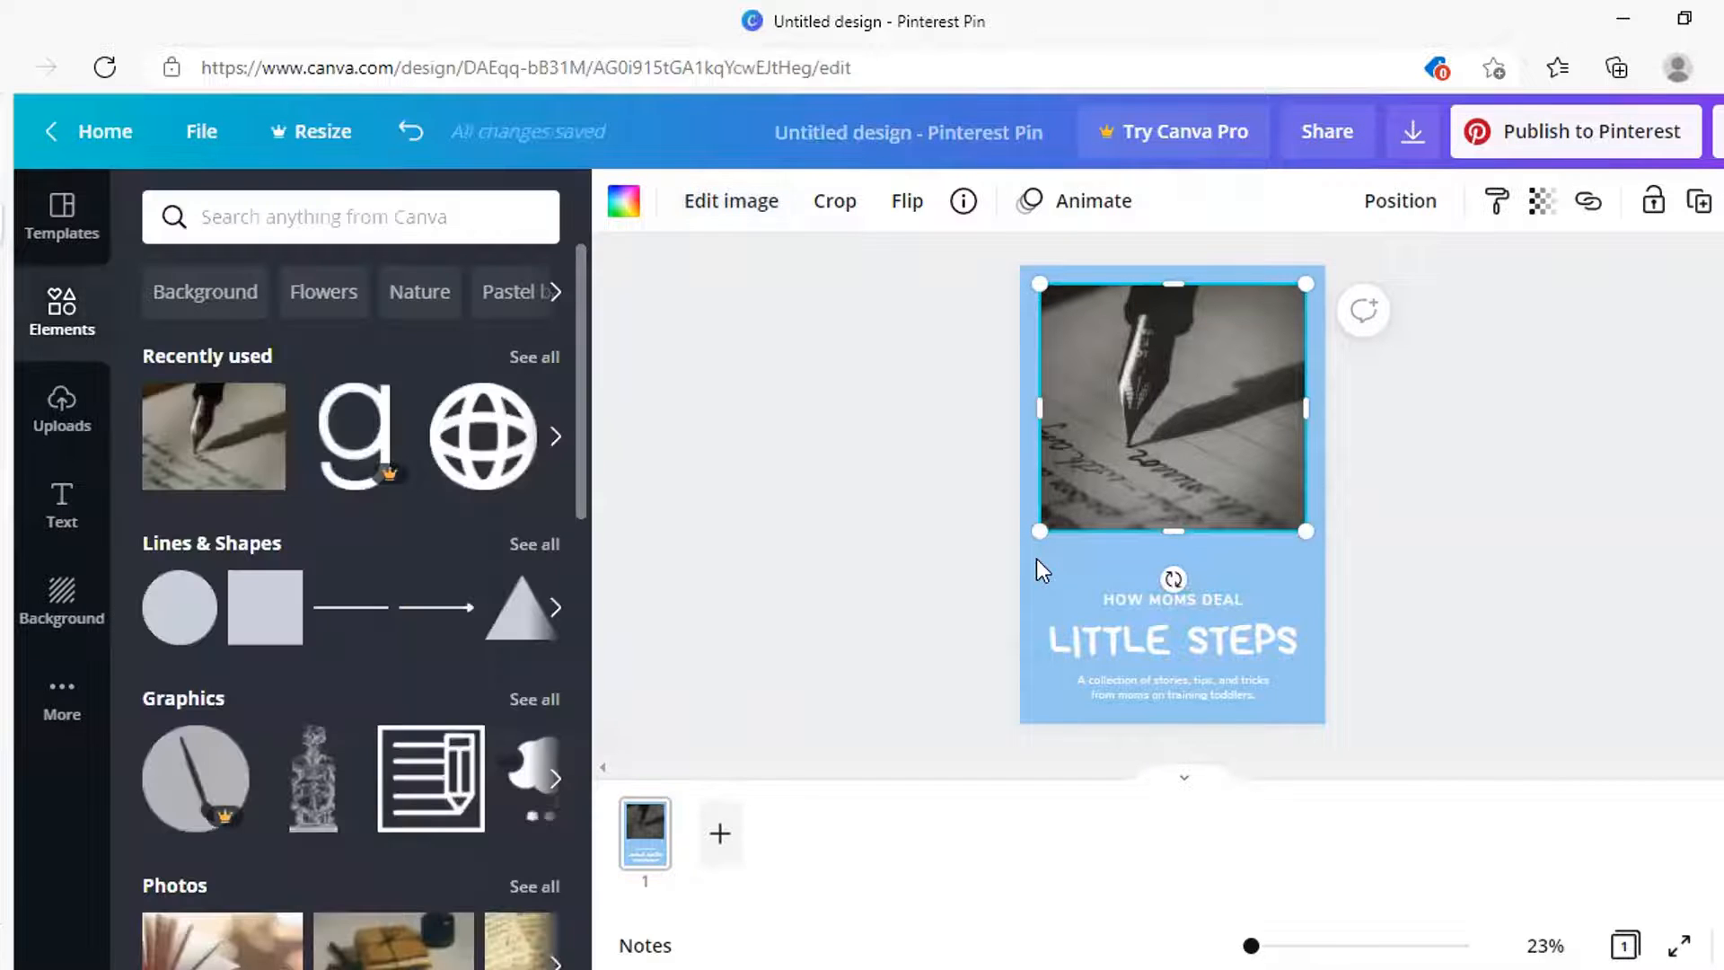
Try grays, purple and a custom olive-grey, then set the page background to white
left_click(1036, 560)
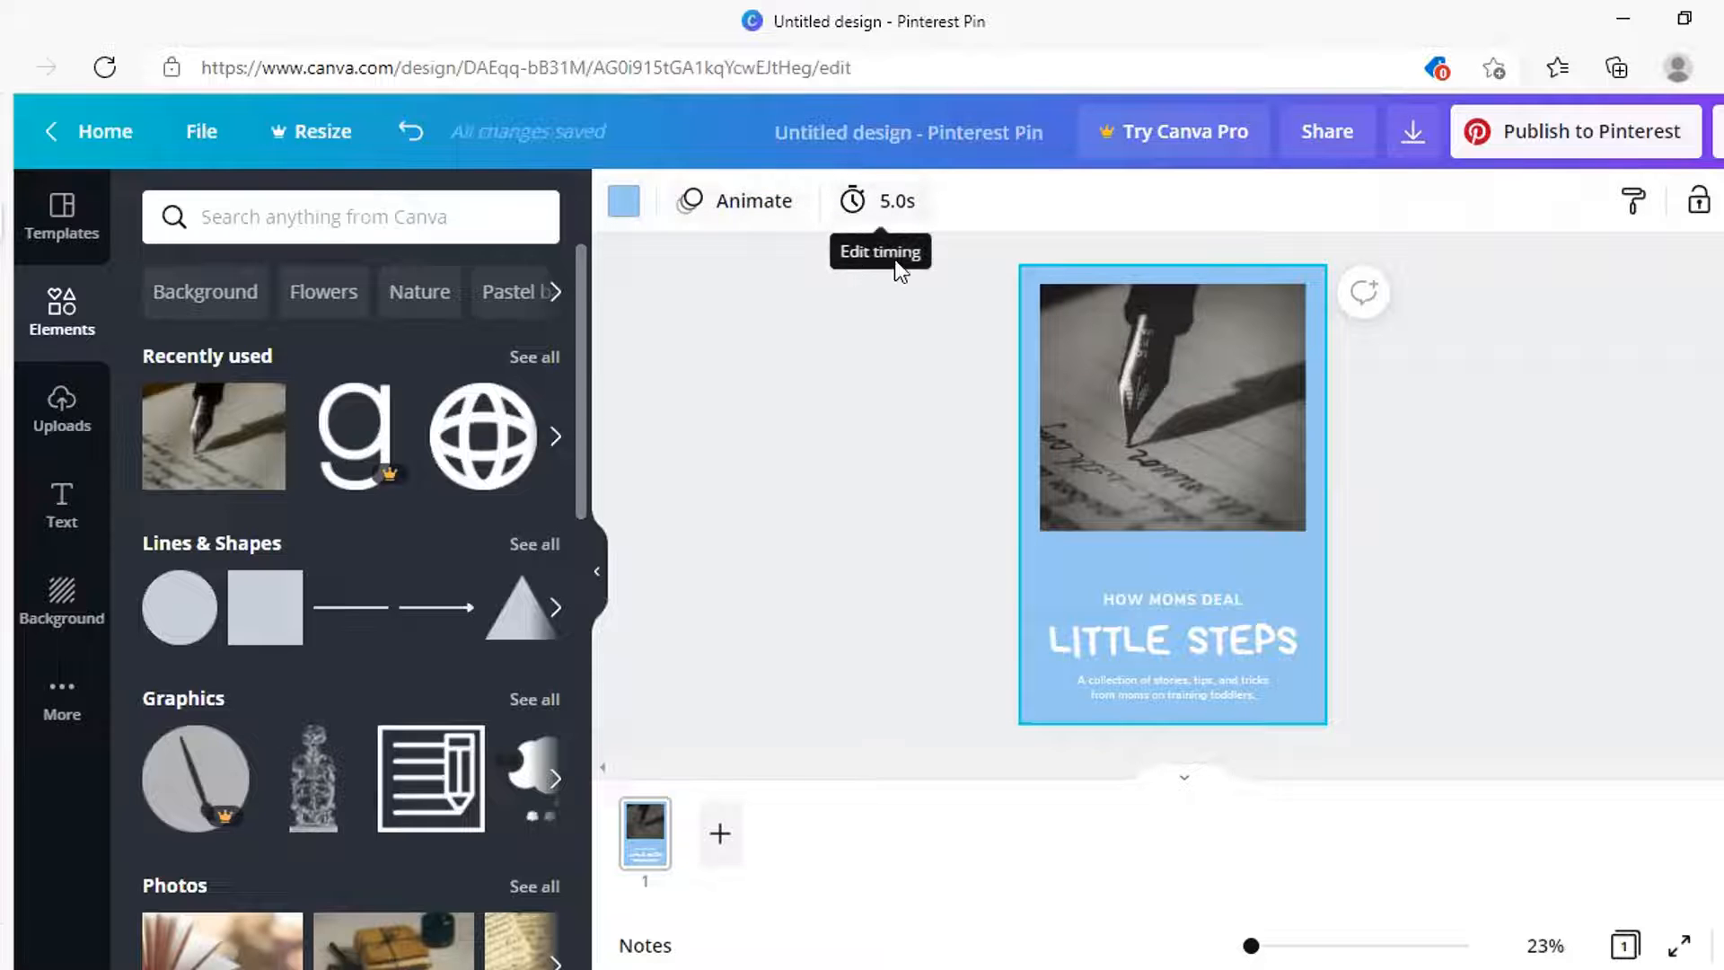
left_click(630, 213)
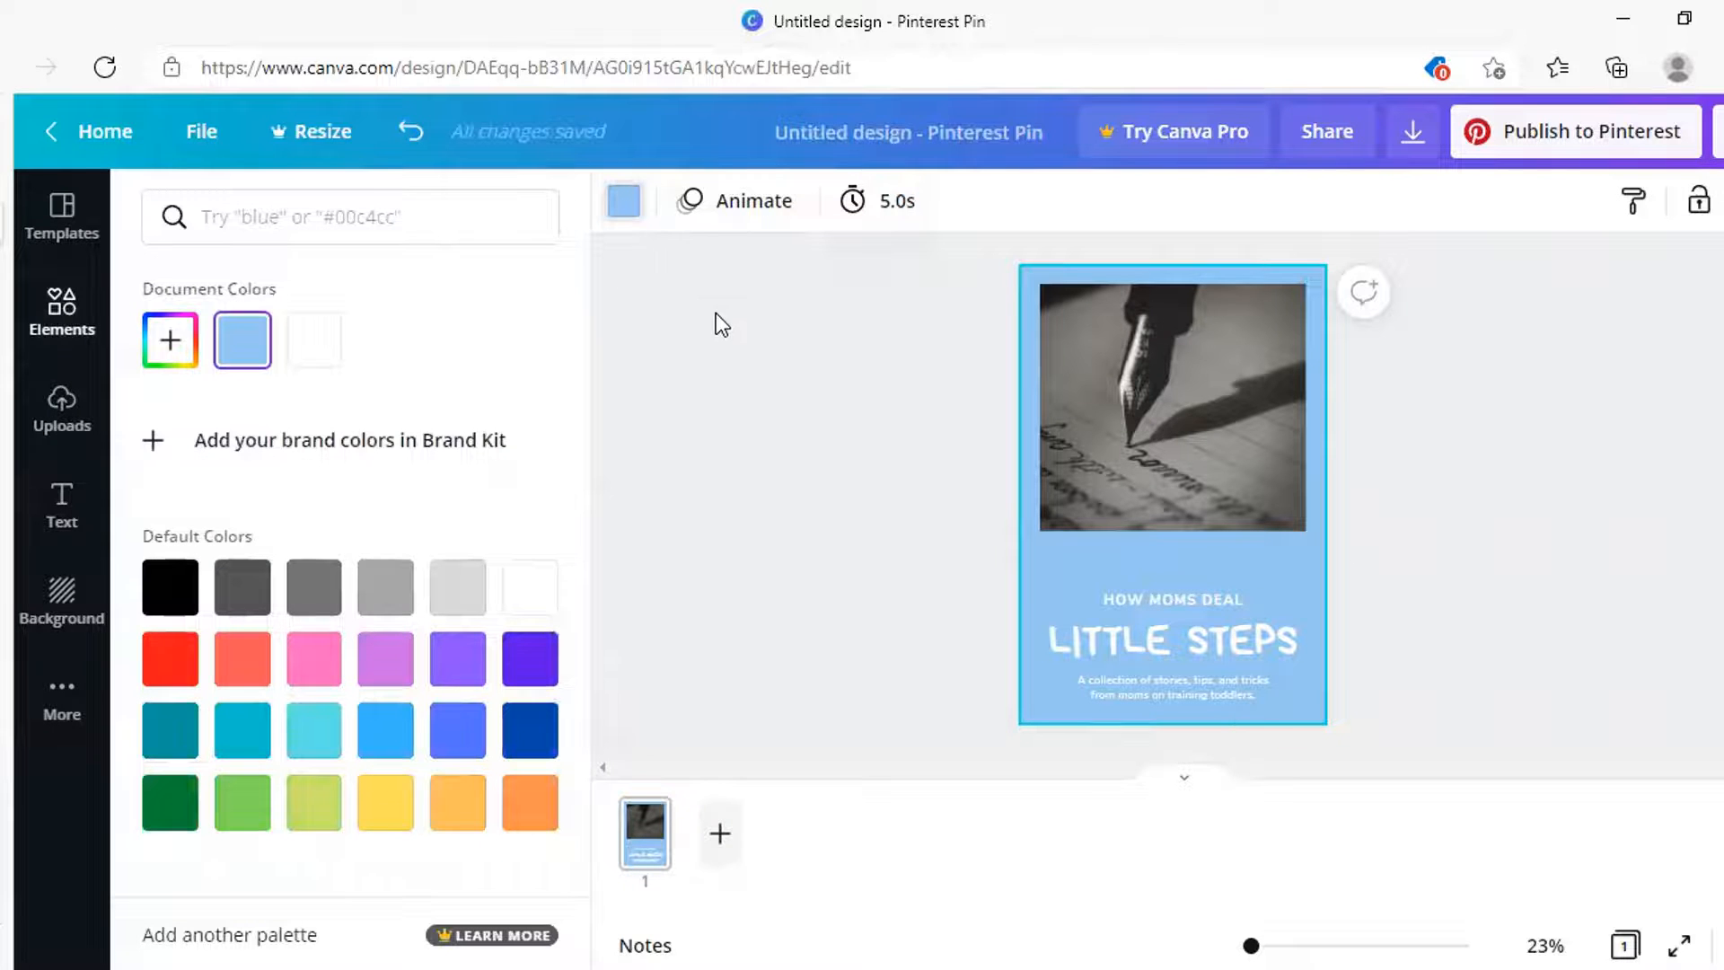
left_click(460, 591)
left_click(236, 598)
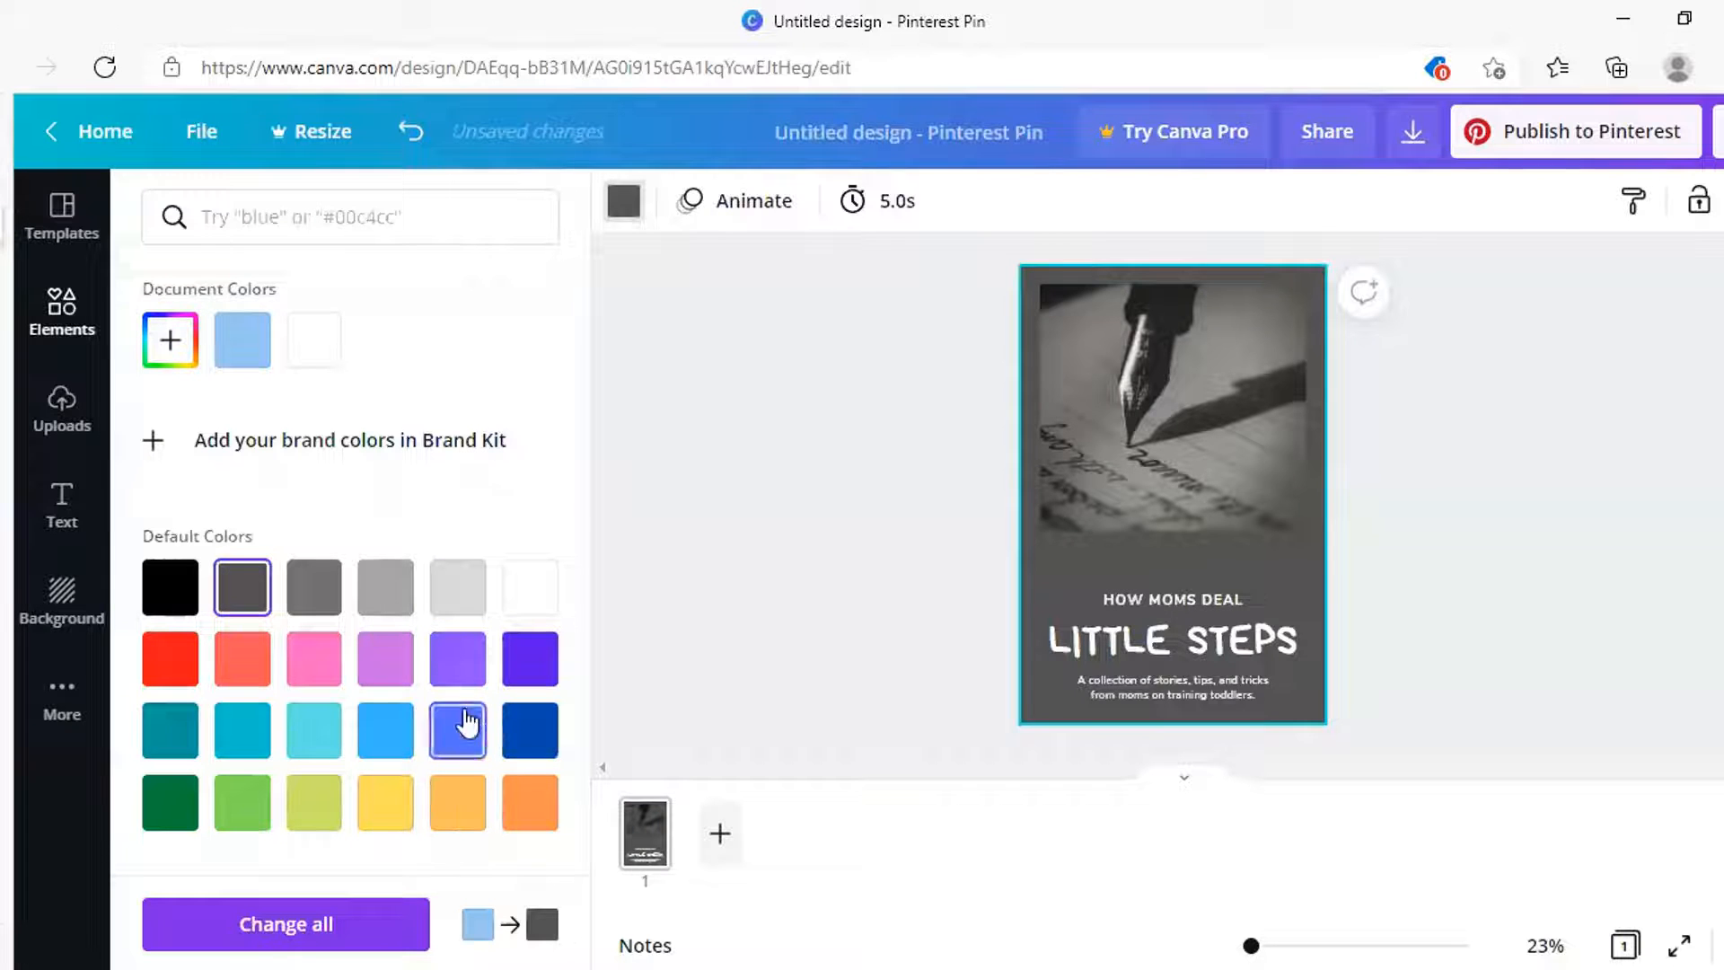
left_click(460, 660)
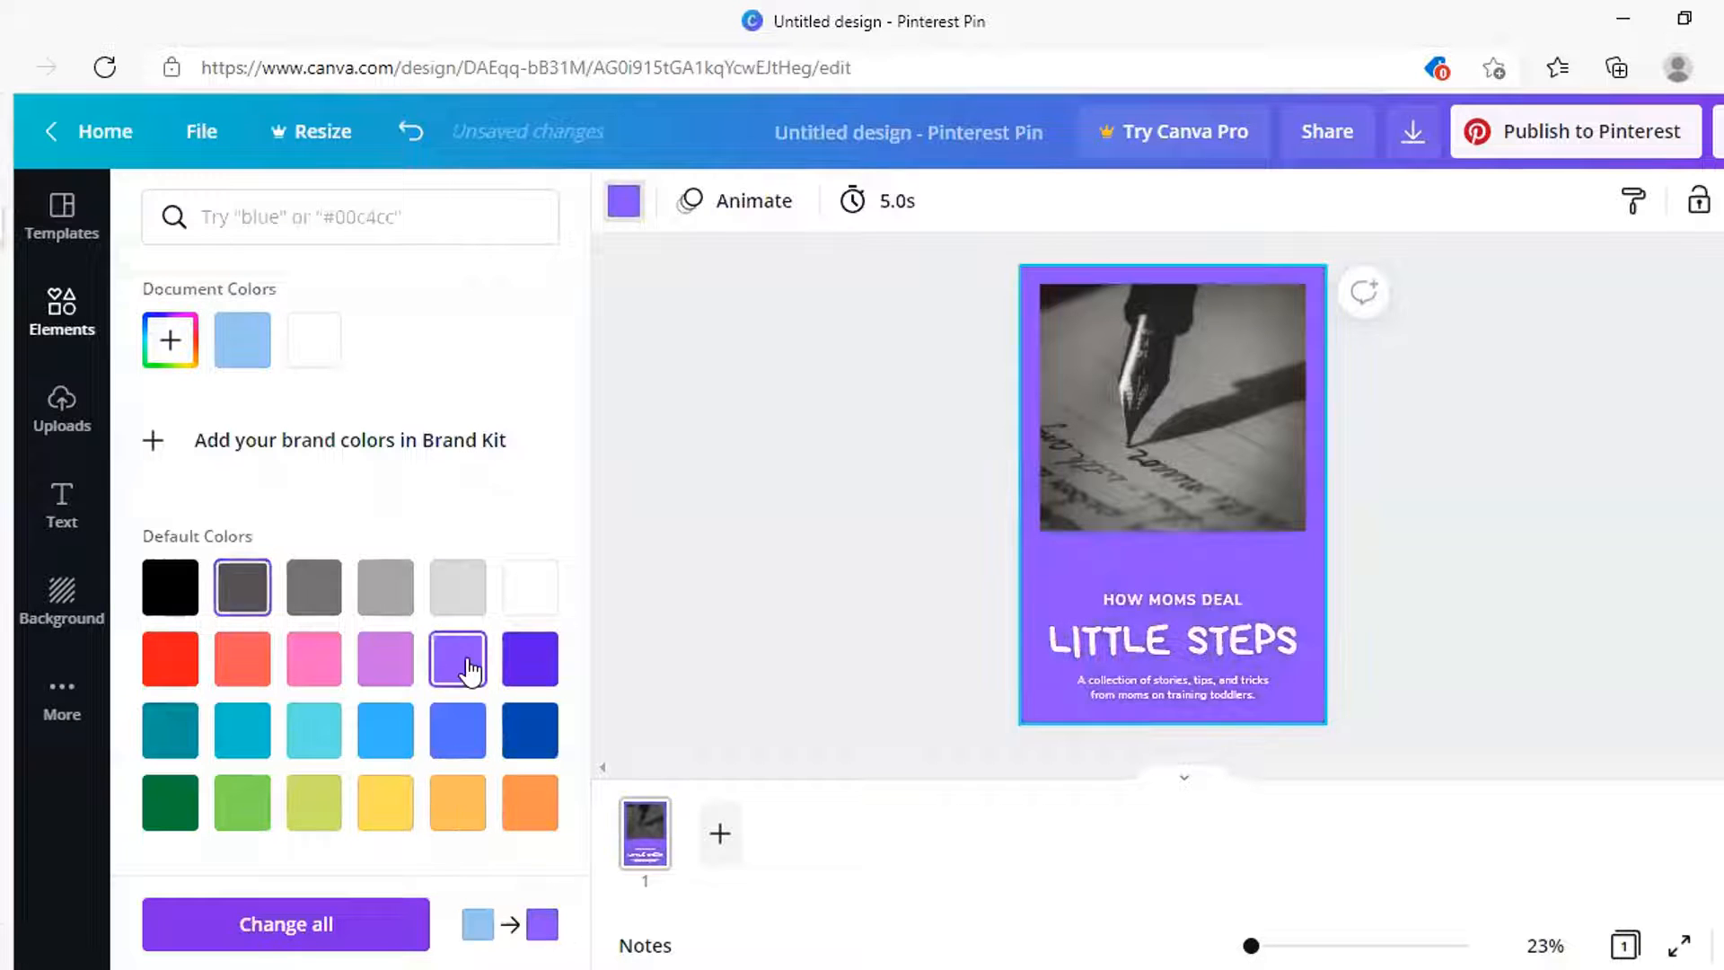
left_click(167, 352)
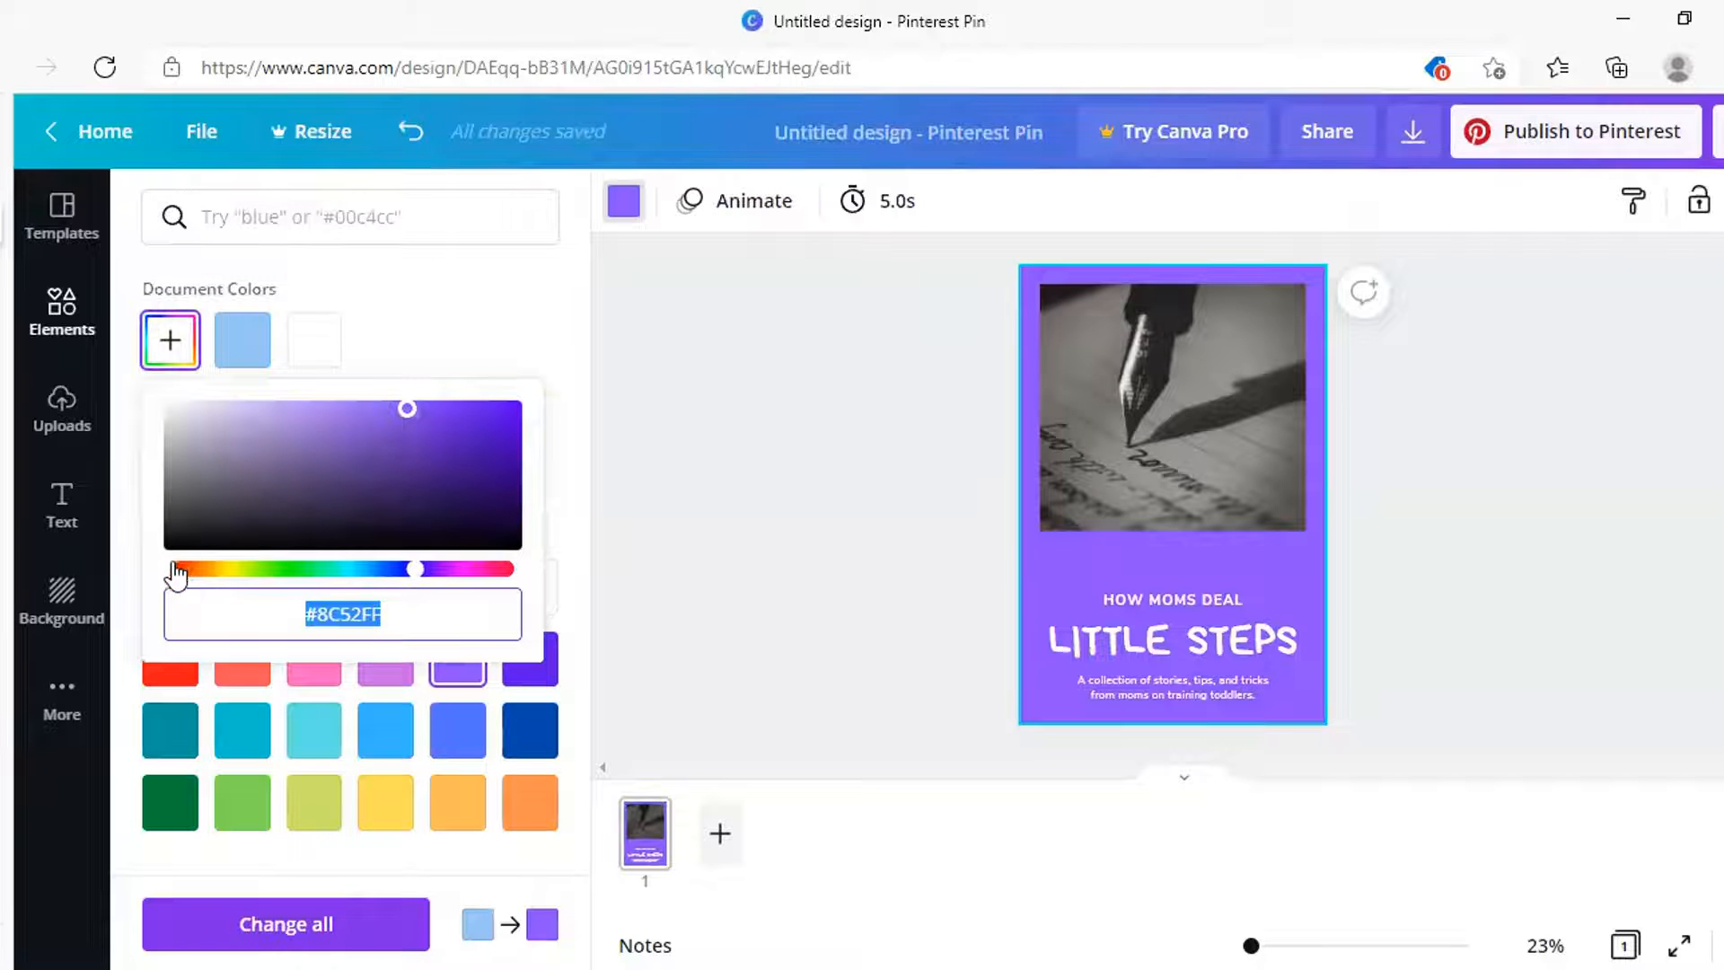
left_click_drag(415, 571, 230, 574)
left_click(265, 461)
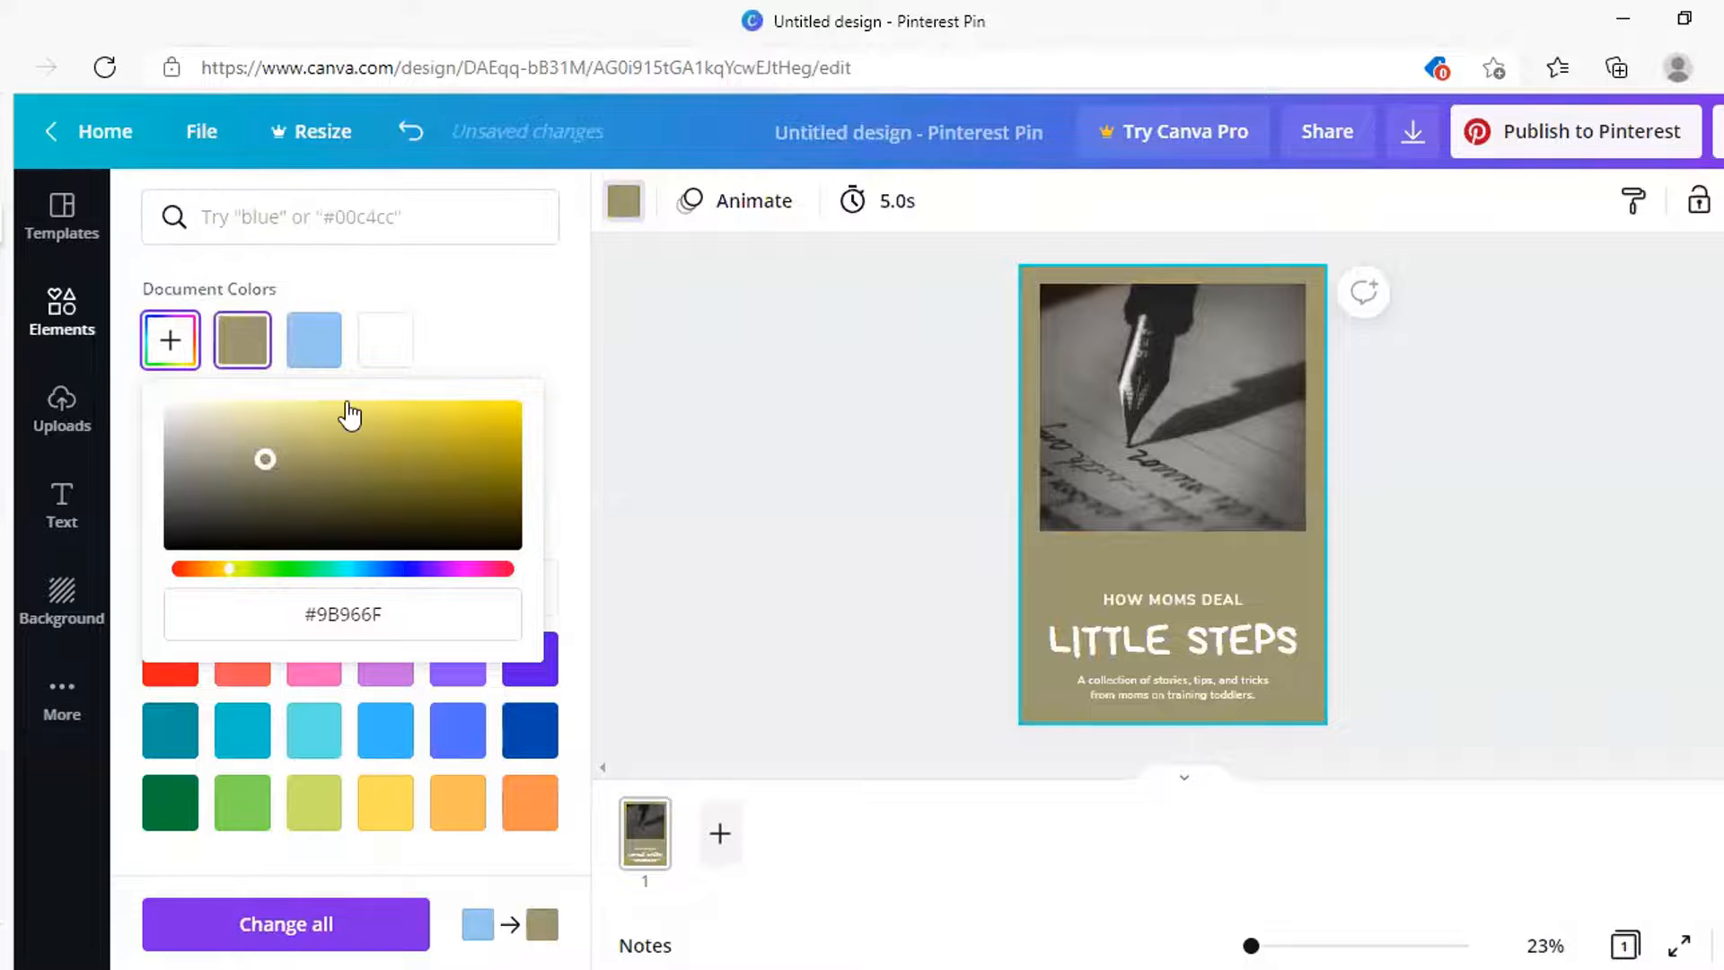
left_click(385, 339)
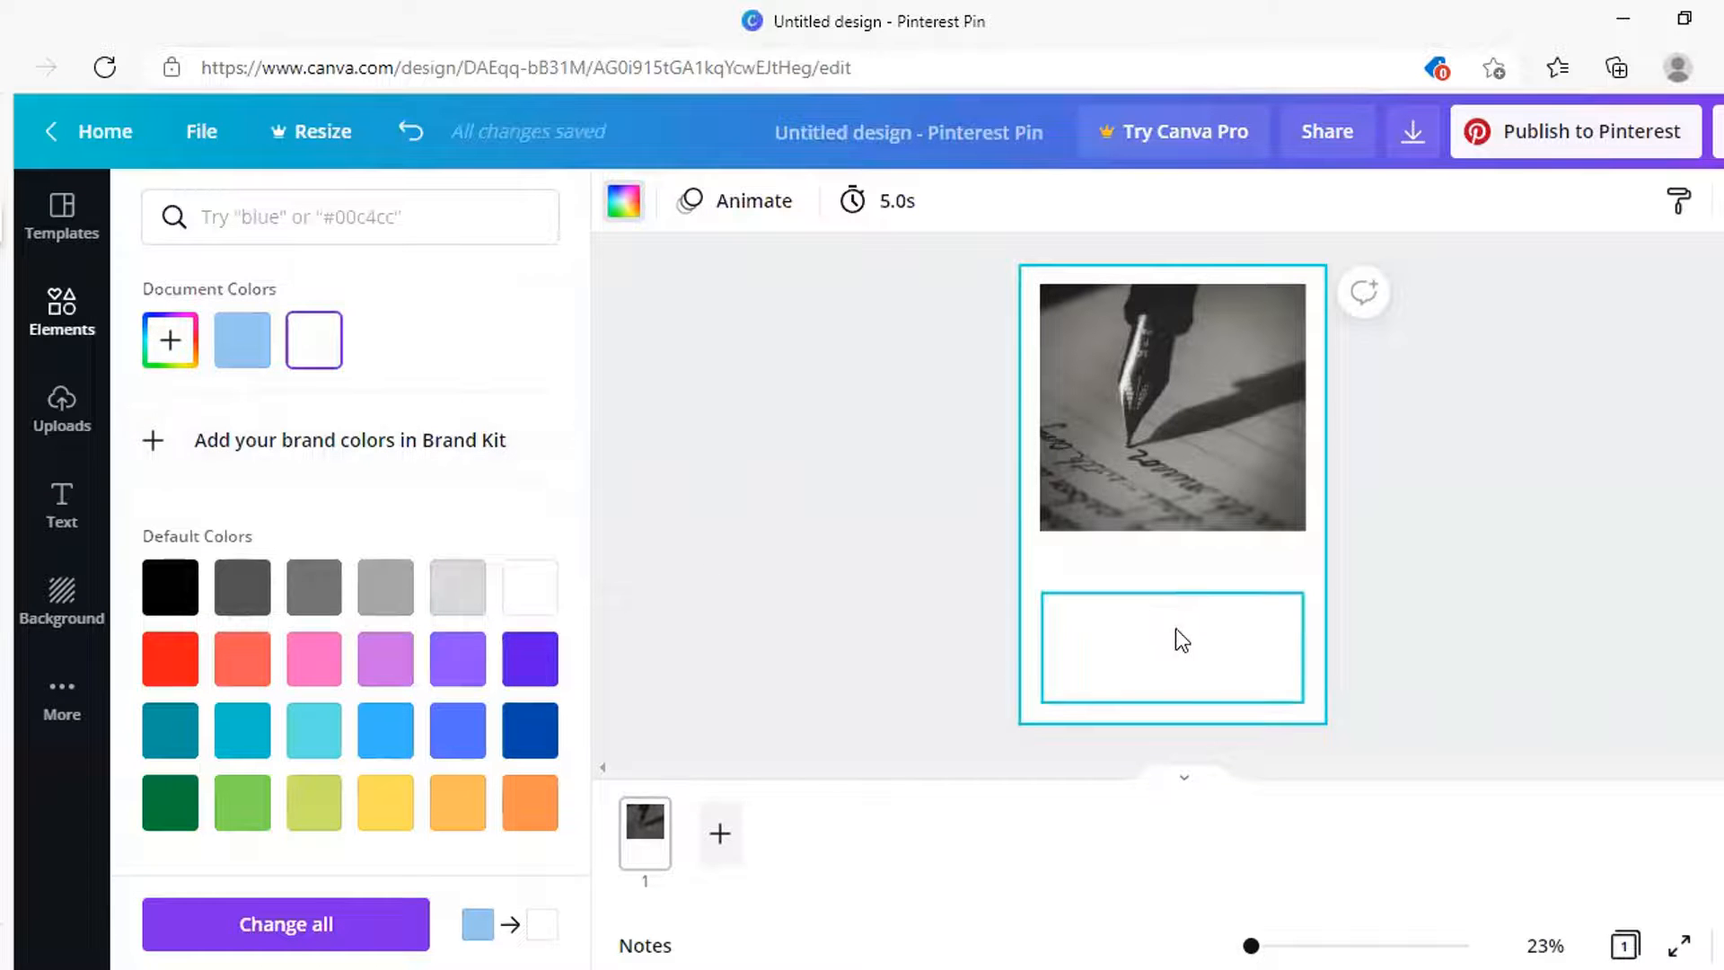
Make the LITTLE STEPS heading and the HOW MOMS DEAL line black
left_click(1181, 639)
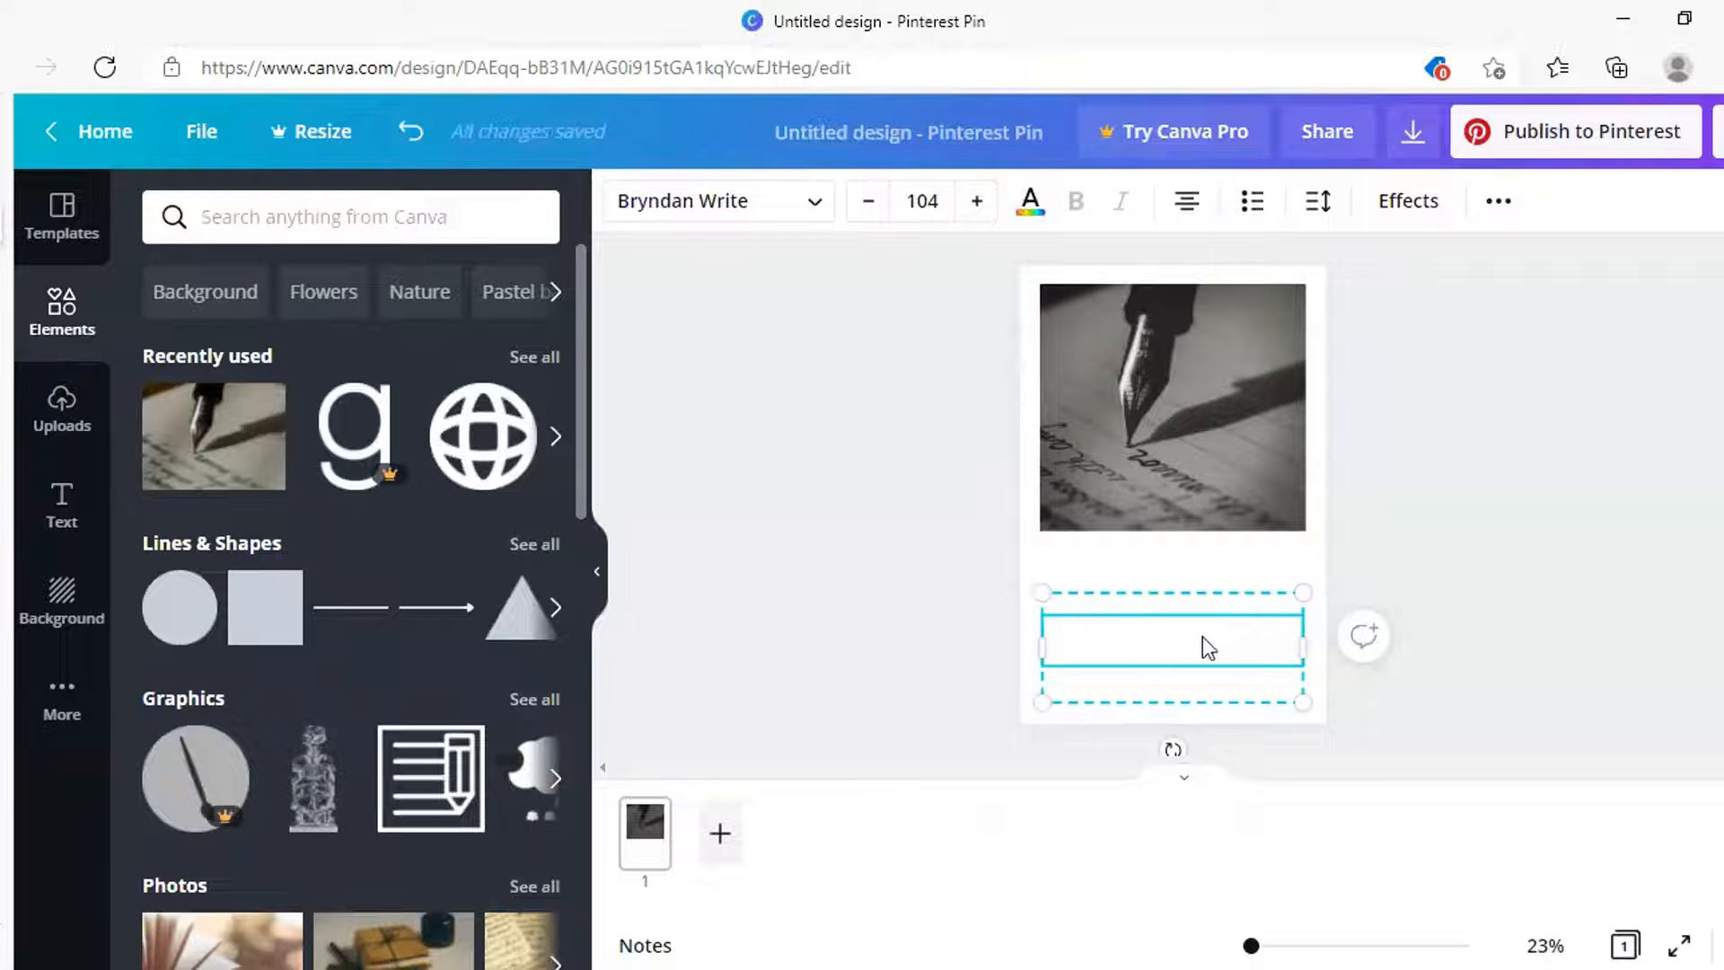
left_click(1031, 205)
left_click(177, 589)
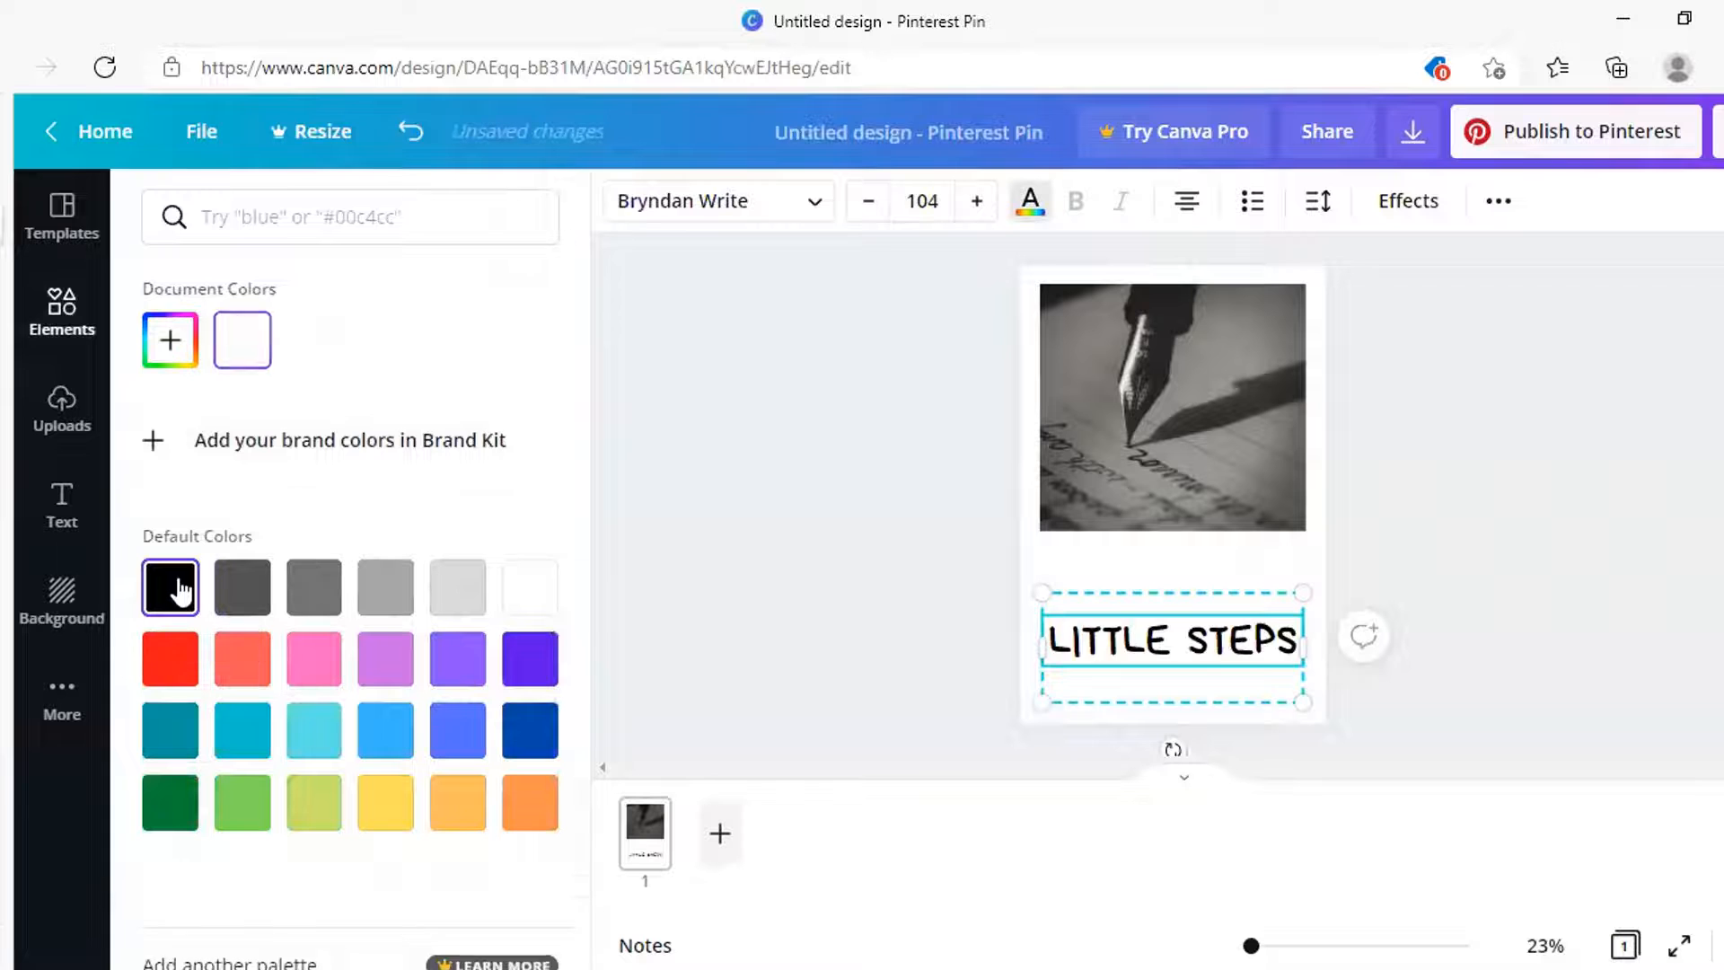
left_click(1158, 616)
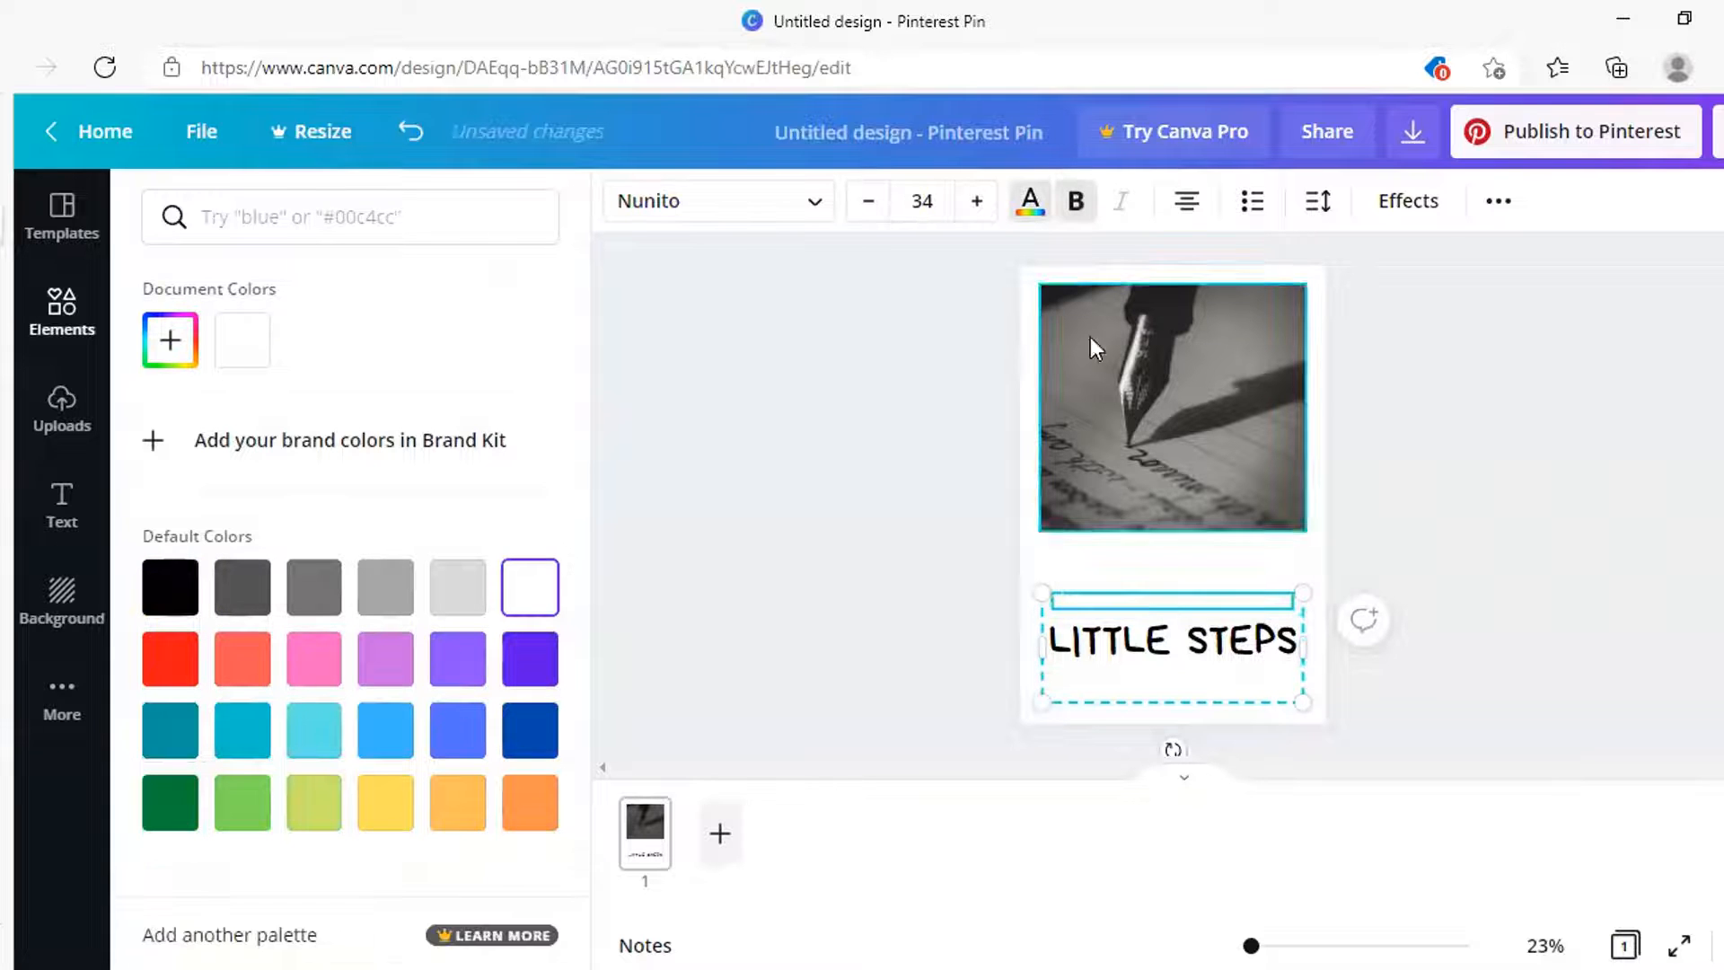
left_click(1031, 201)
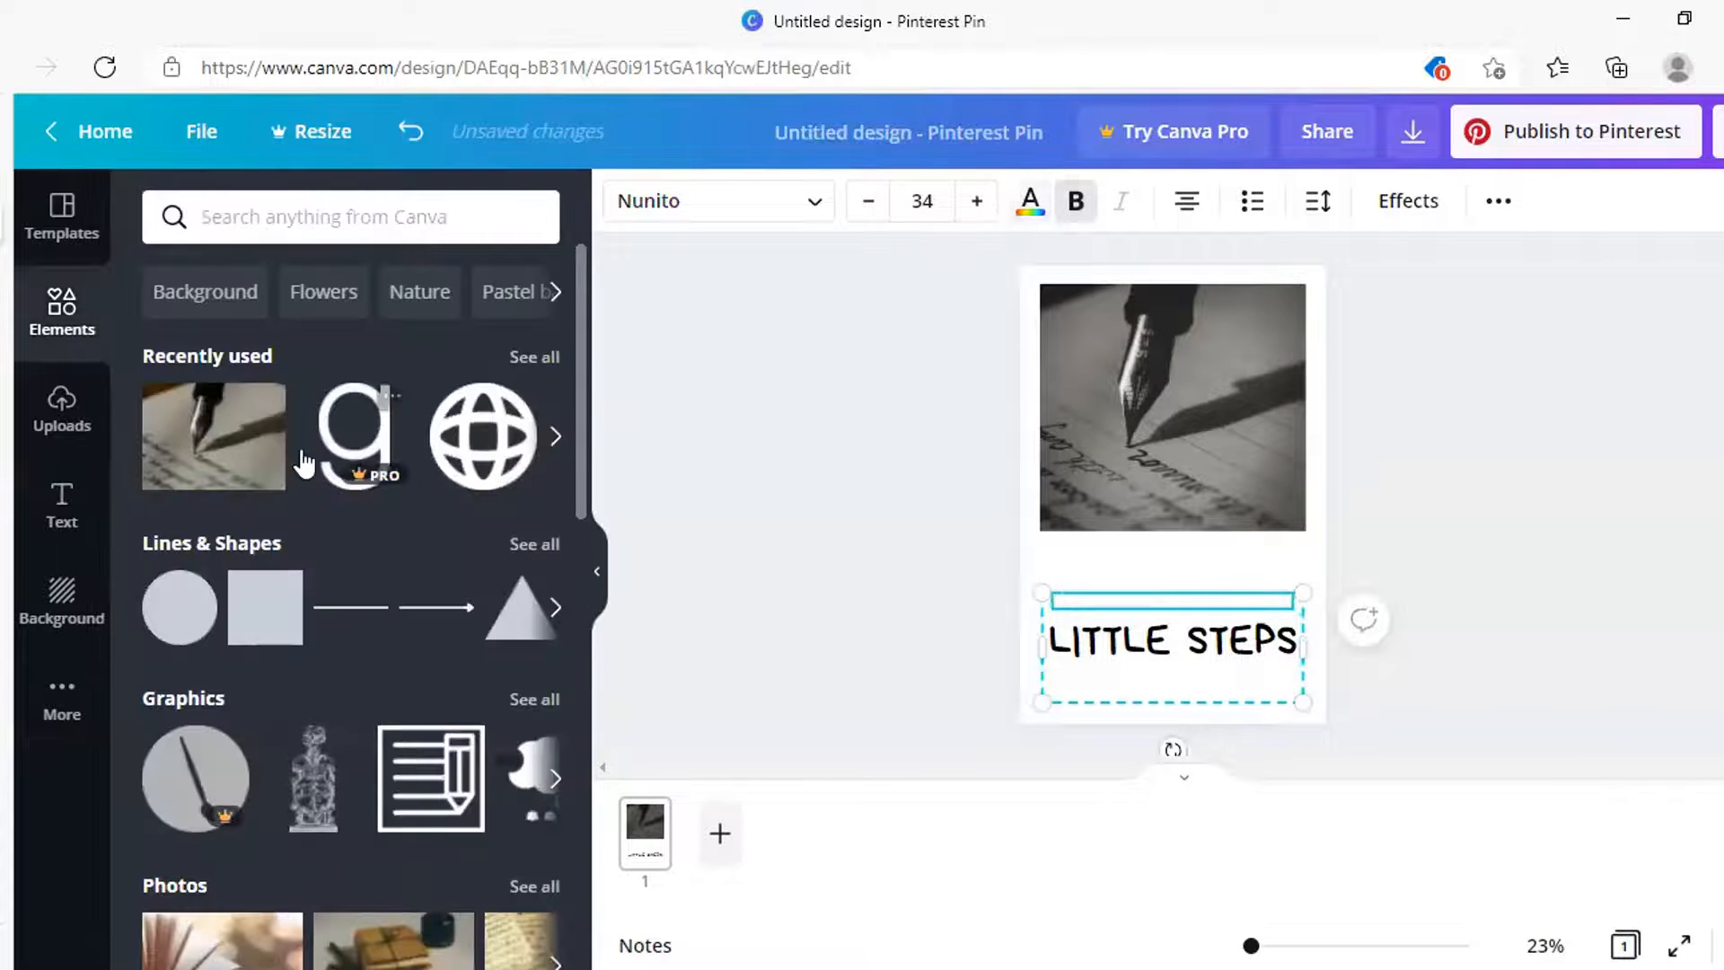
left_click(1029, 203)
left_click(224, 364)
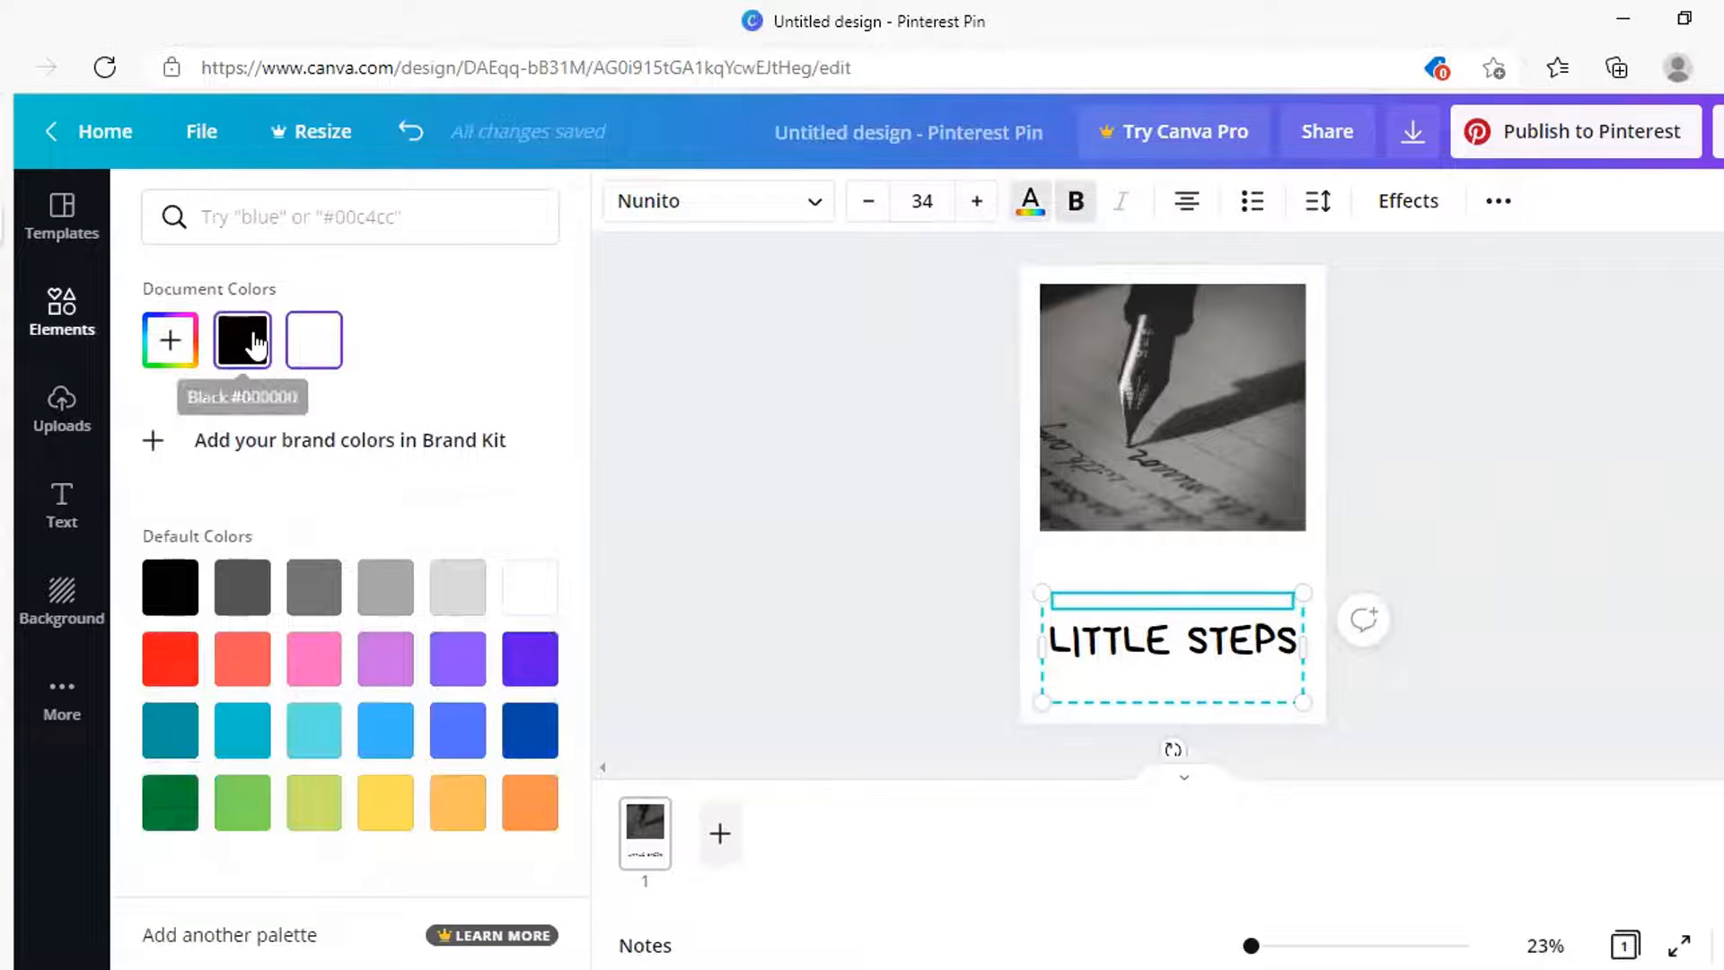
Make the subtitle text under the LITTLE STEPS heading black
left_click(1116, 672)
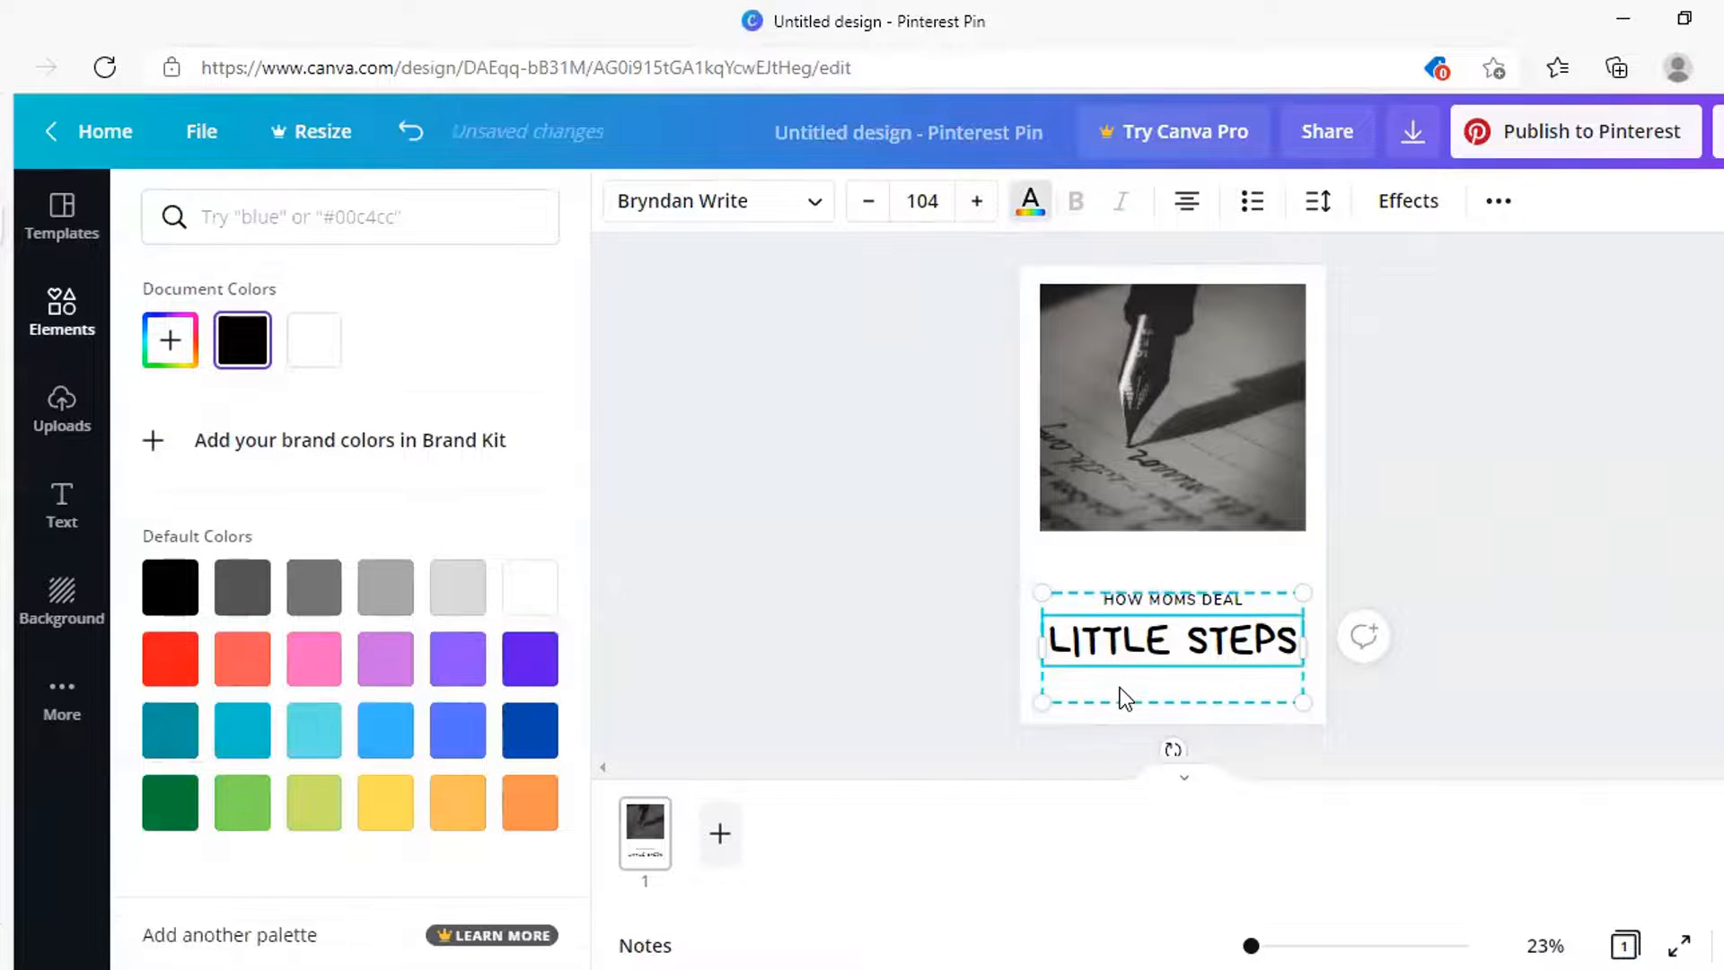
left_click(1118, 687)
left_click(1041, 217)
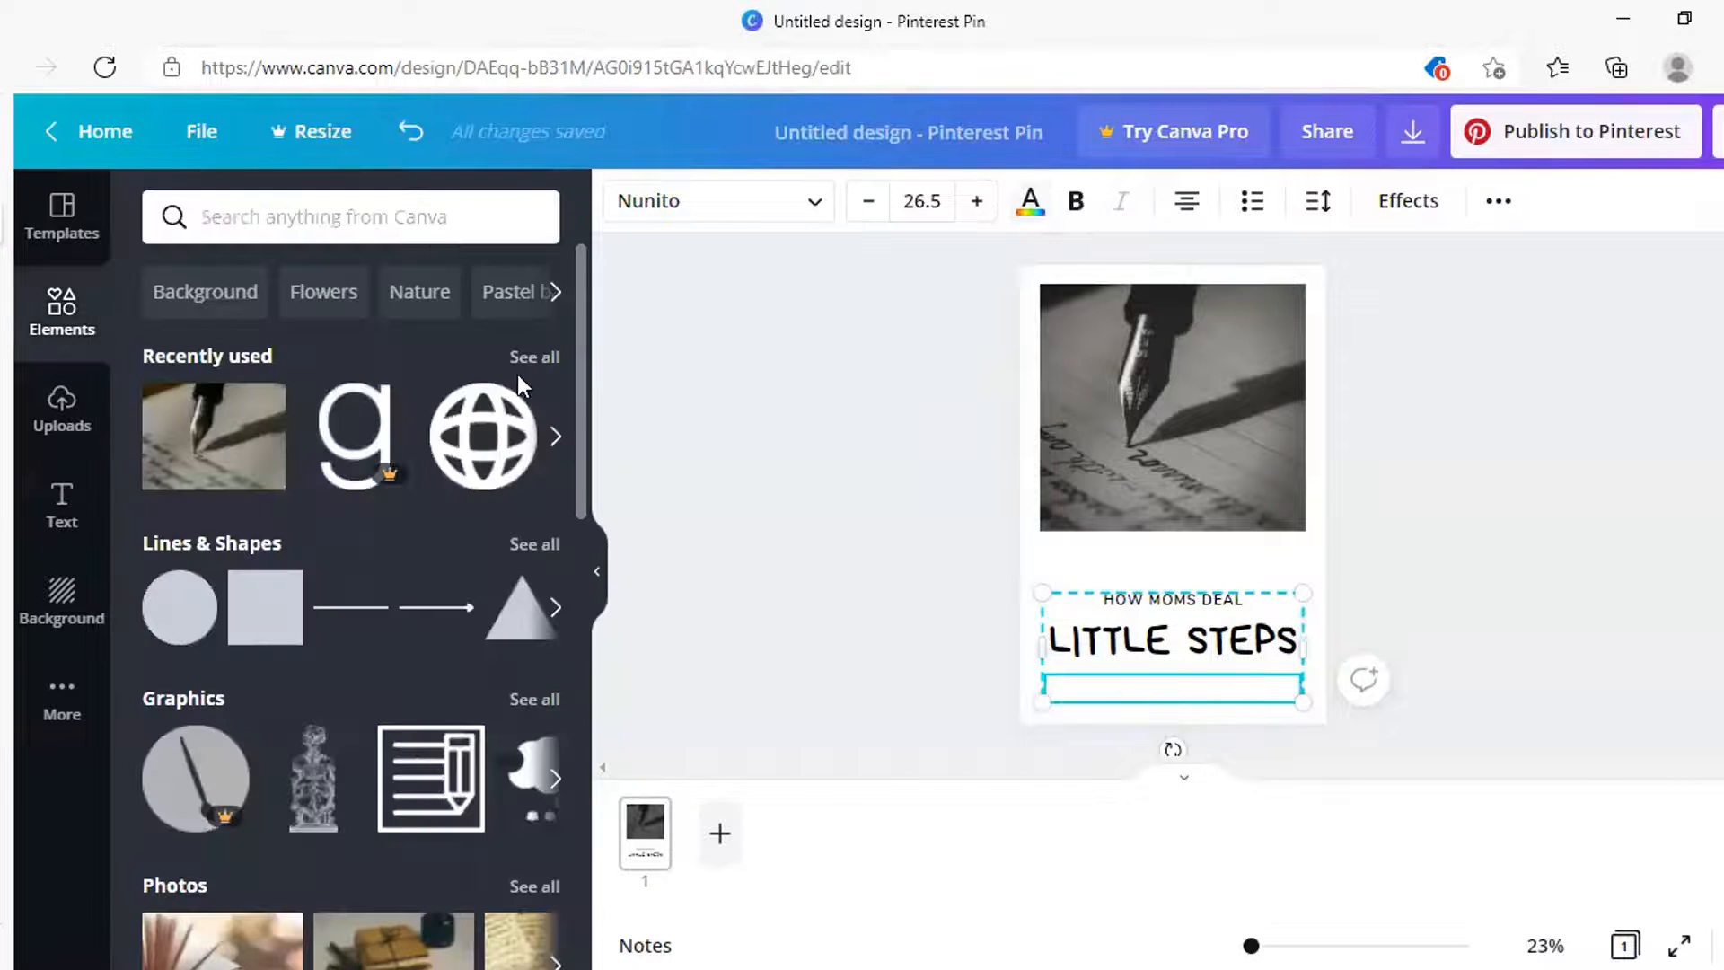
left_click(1030, 202)
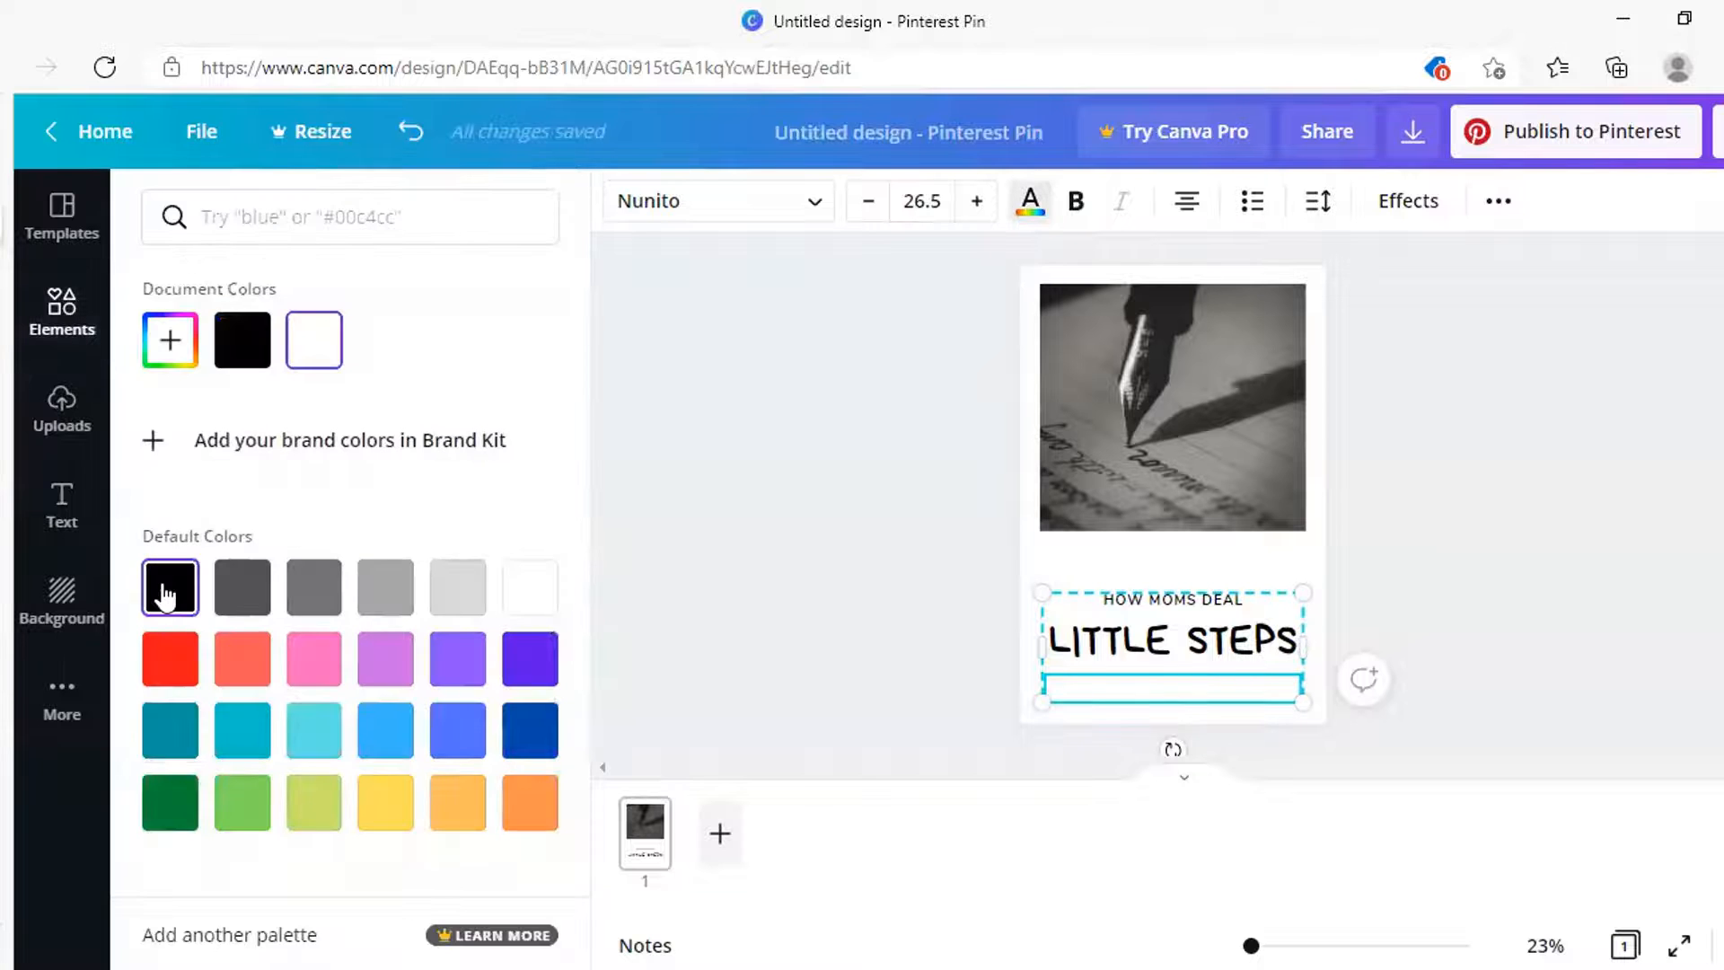
left_click(164, 592)
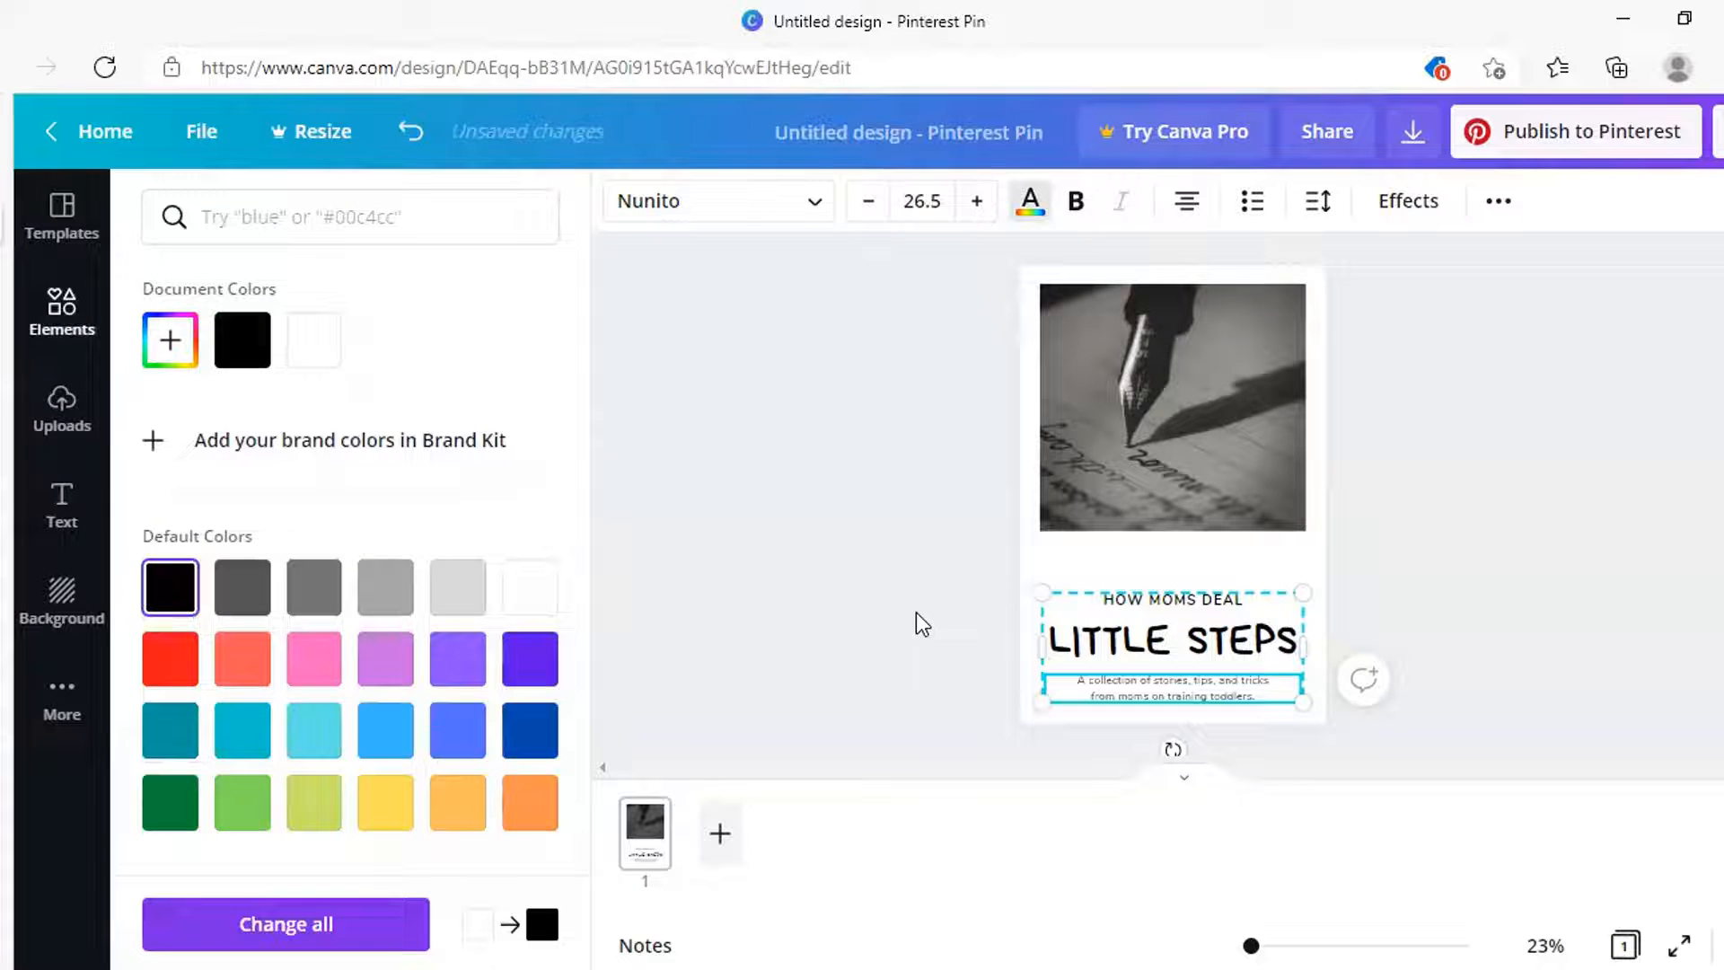
left_click(1165, 646)
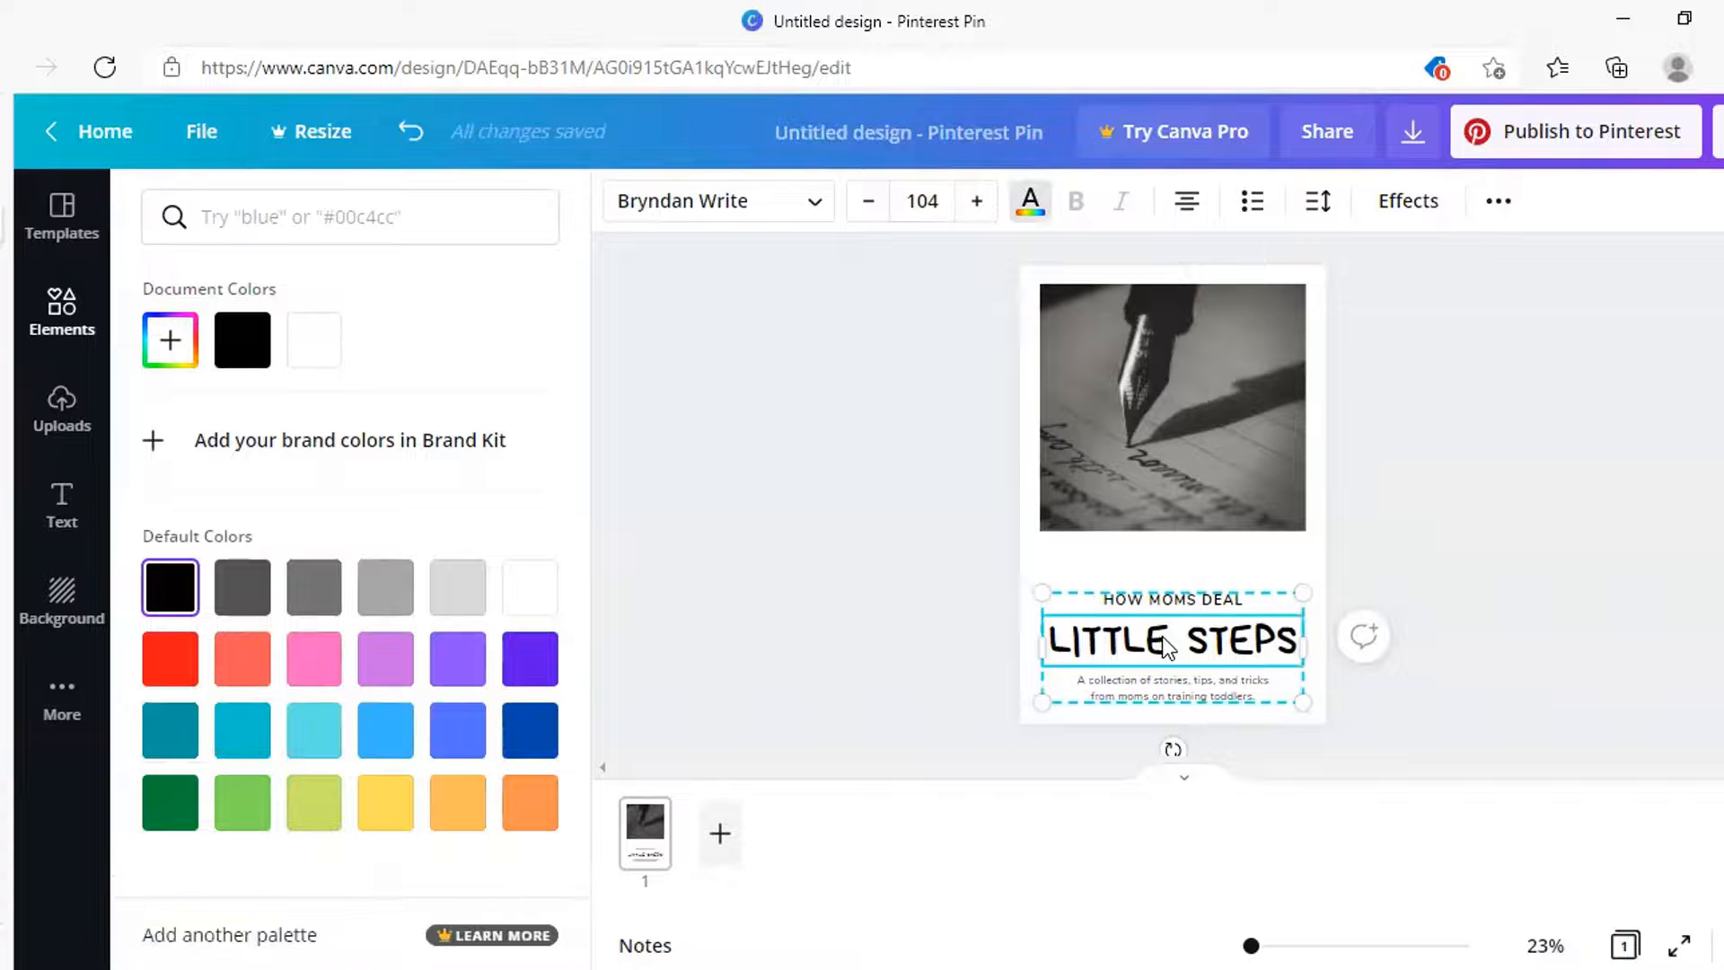
Set the heading font to Cardo and retype the headline as 'THE WHY BEHIND THE WRITING'
left_click(817, 207)
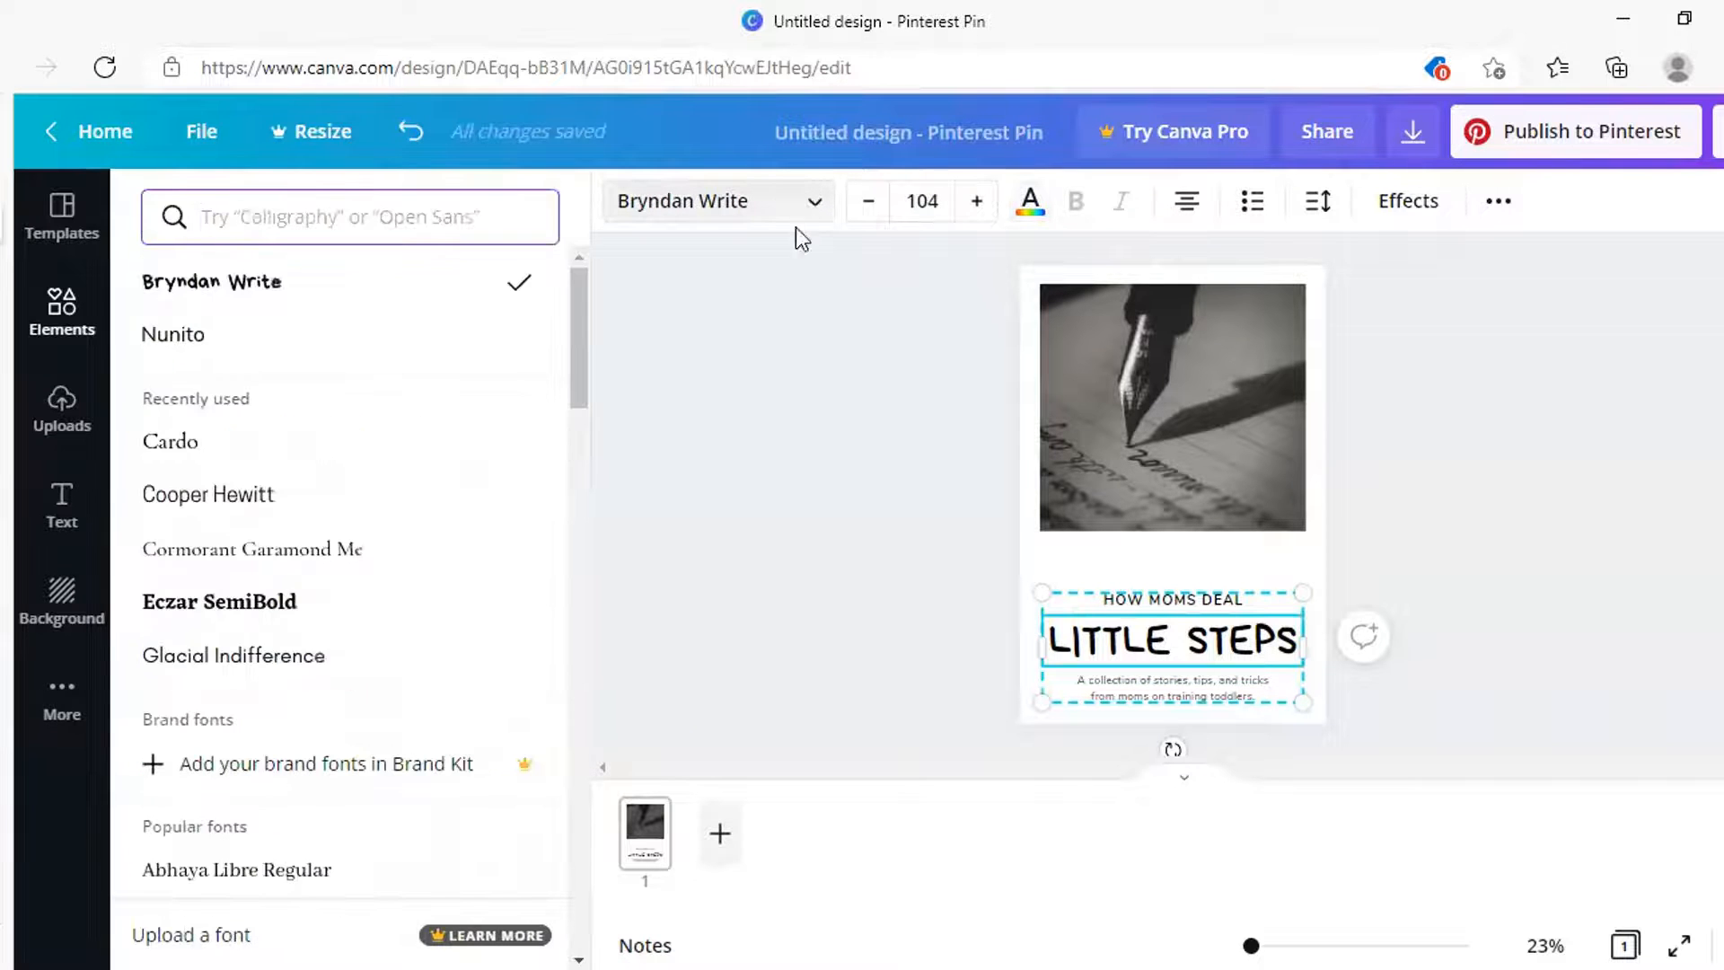
left_click(179, 445)
scroll(346, 736, "down", 1)
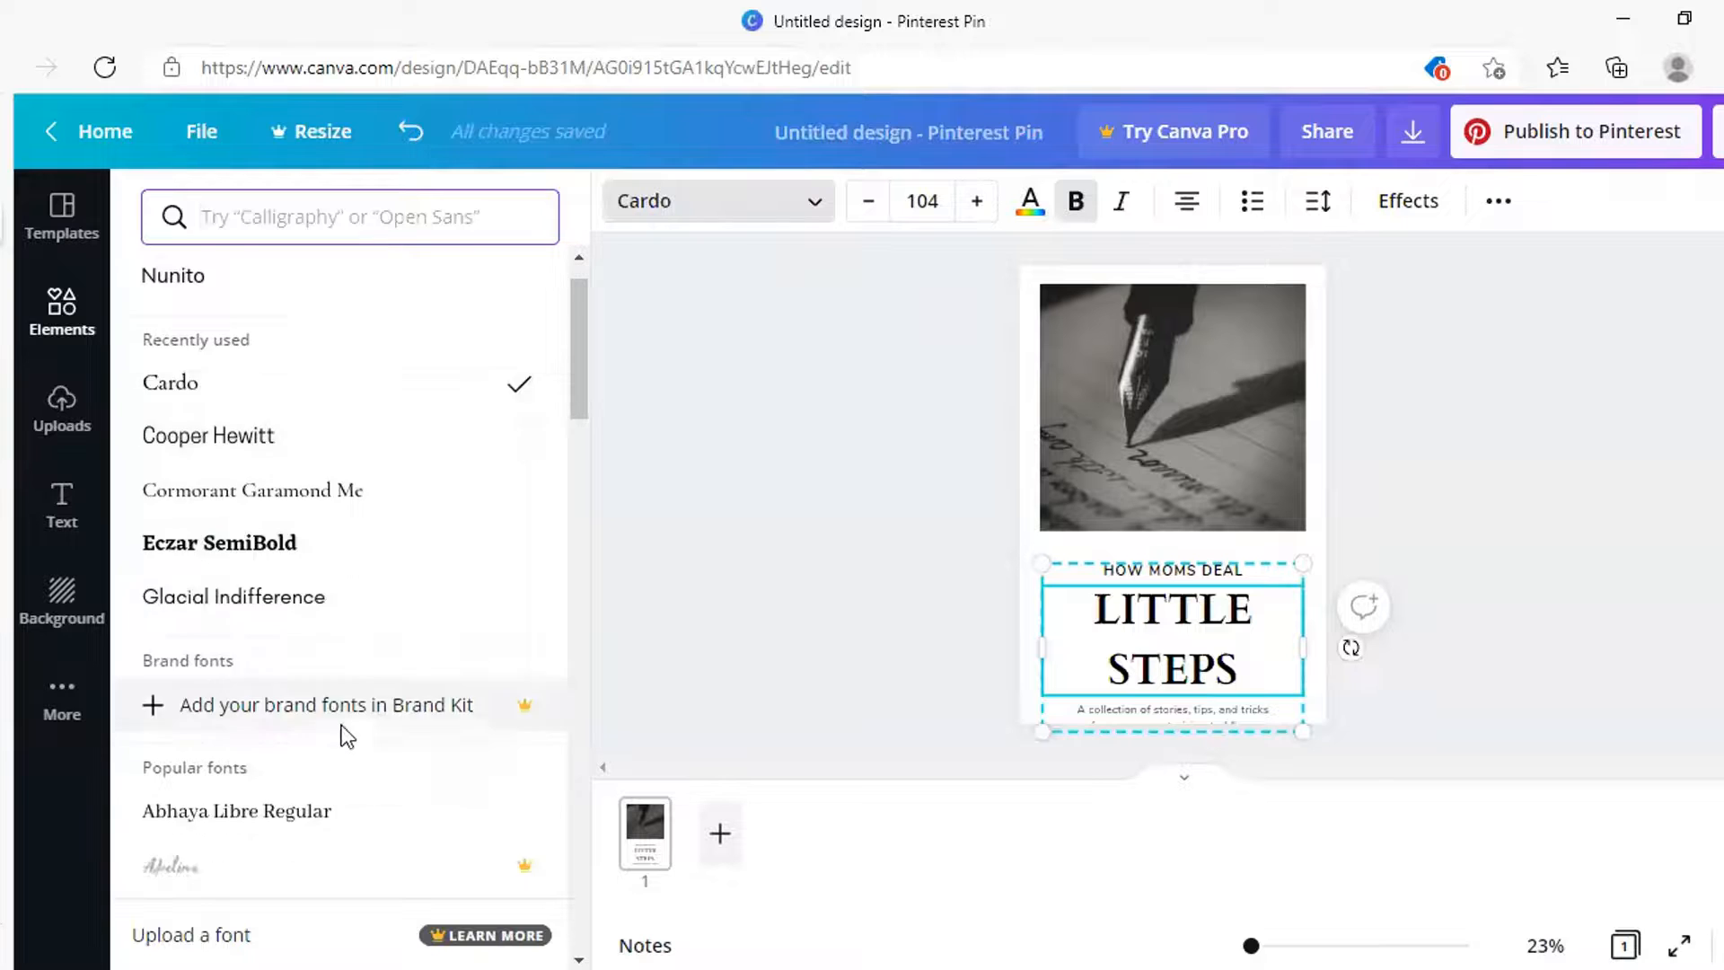
scroll(346, 735, "down", 4)
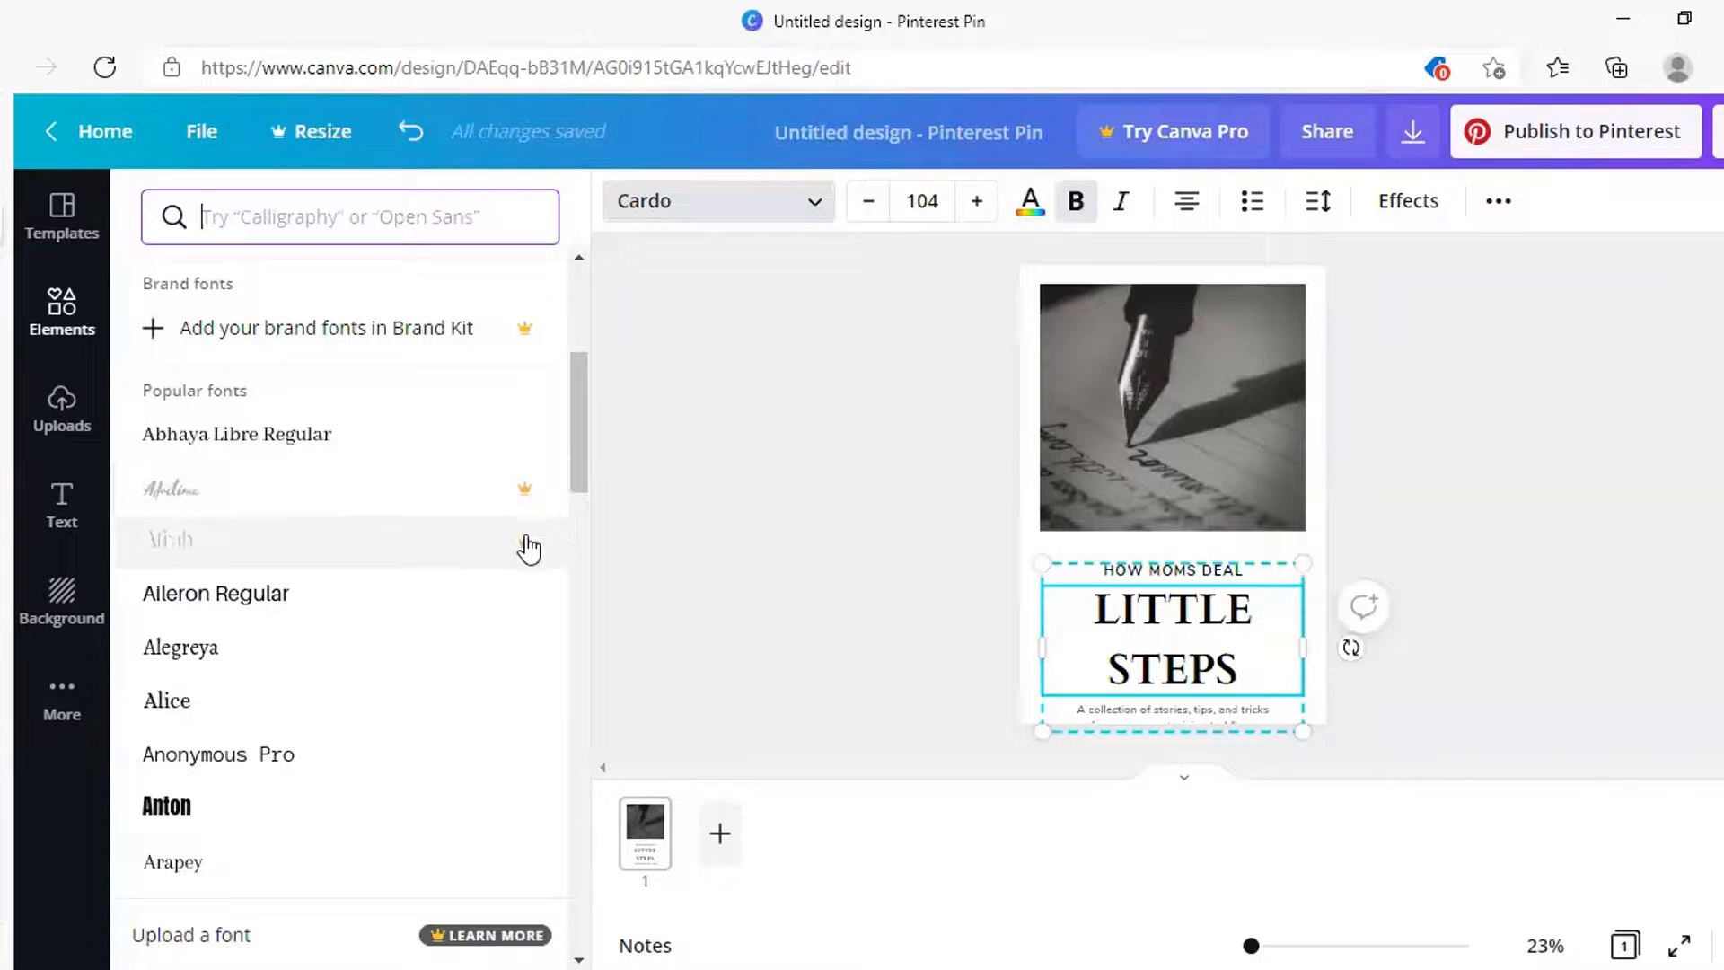
scroll(481, 620, "down", 3)
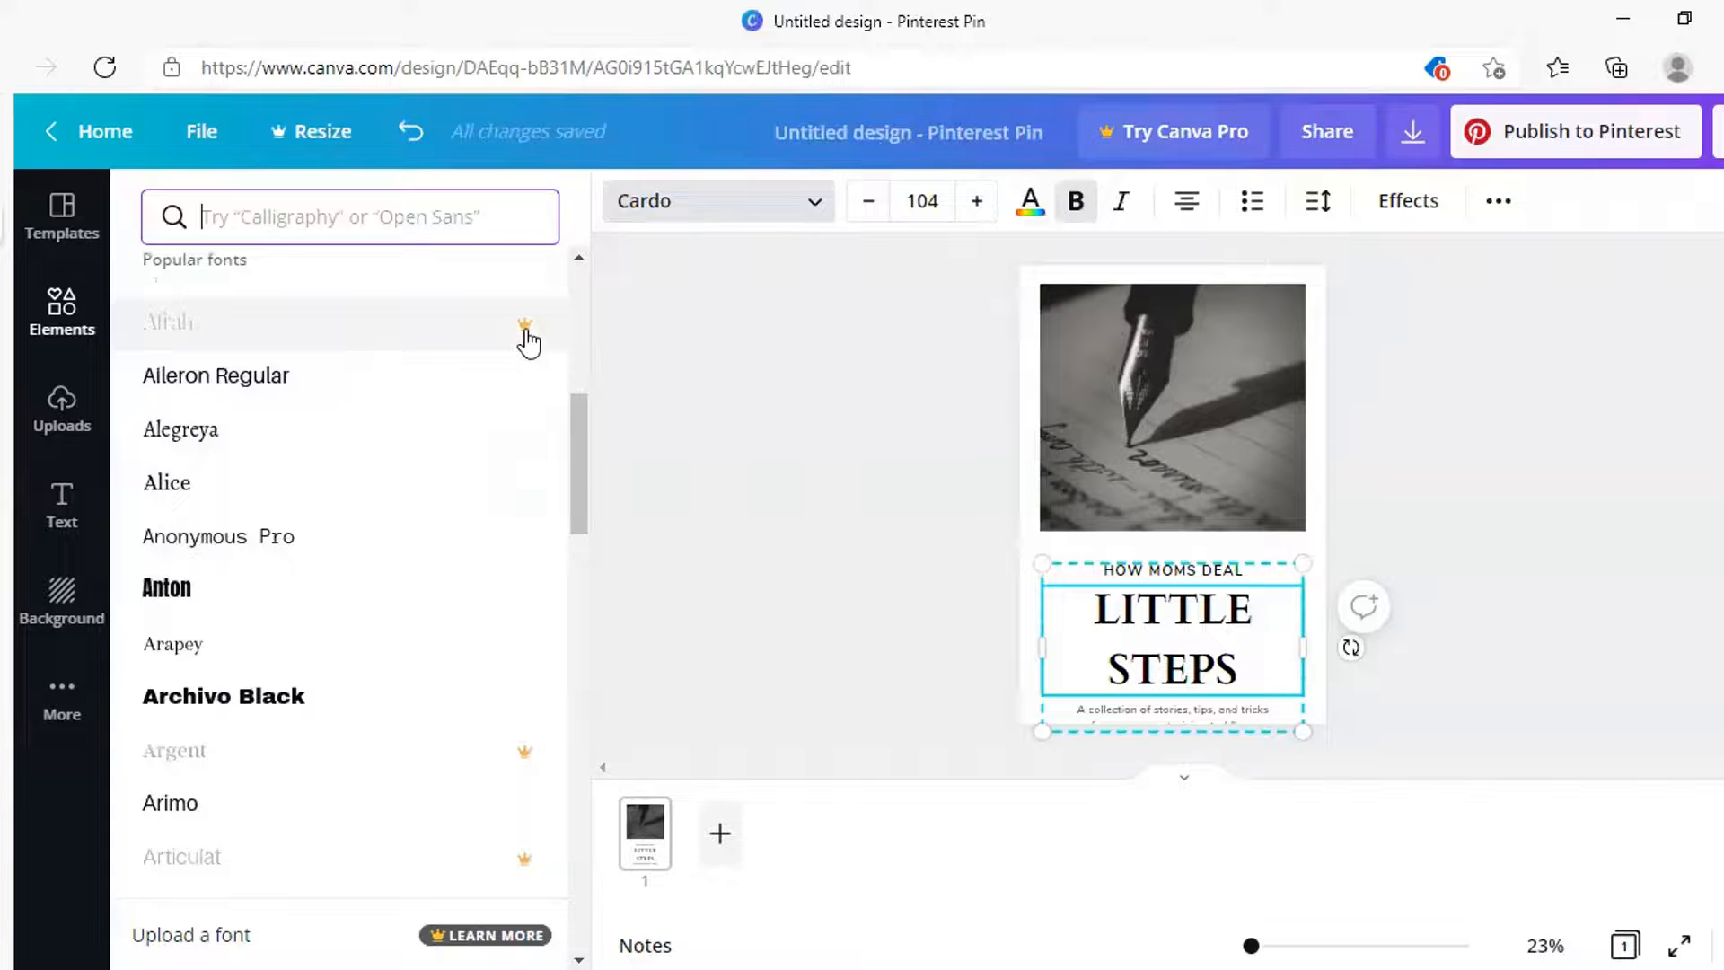
scroll(389, 533, "down", 3)
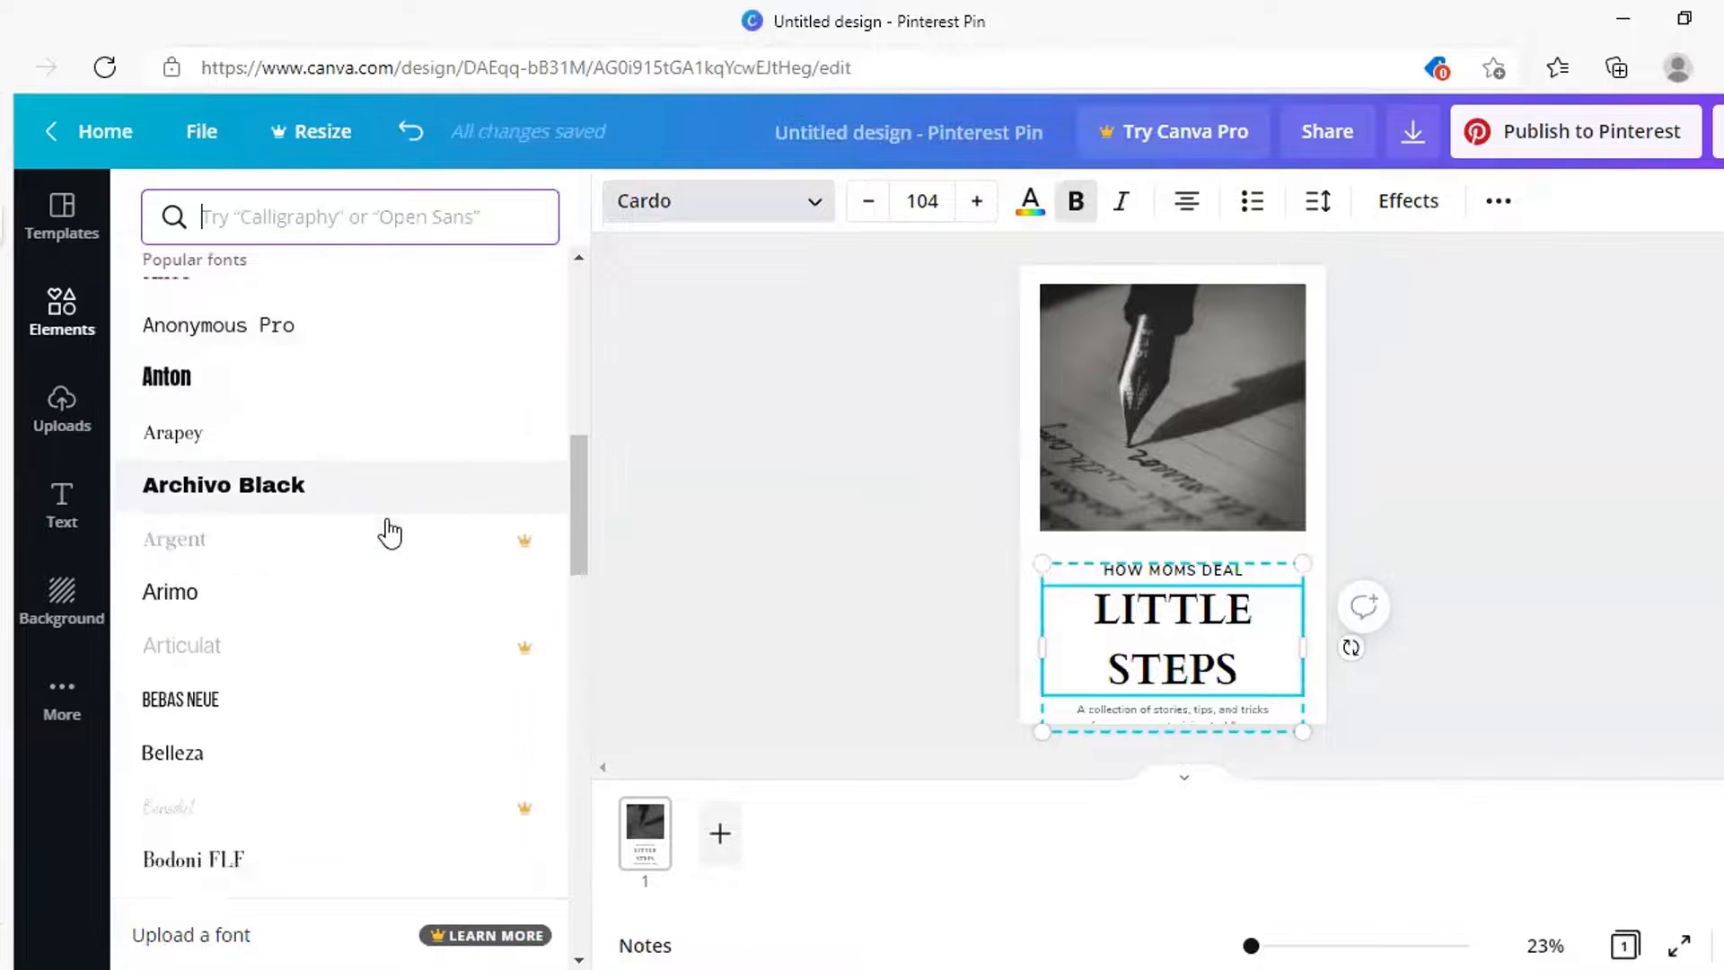
scroll(390, 533, "down", 6)
scroll(300, 704, "down", 3)
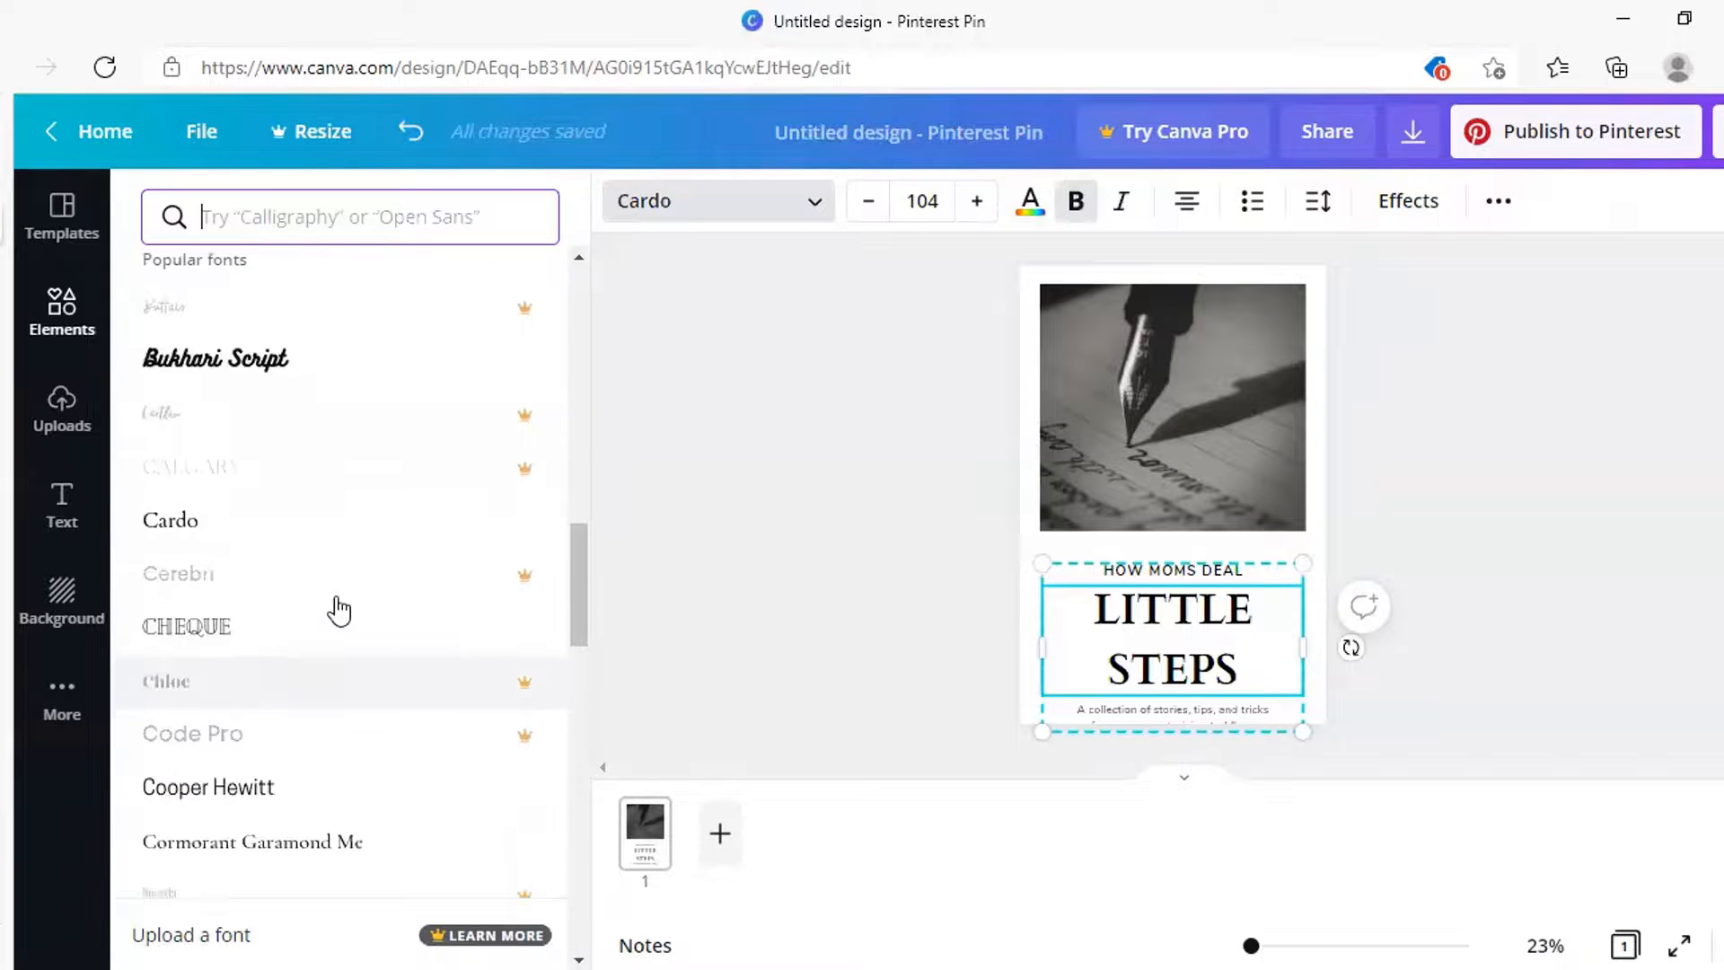
scroll(327, 759, "down", 6)
scroll(327, 746, "up", 10)
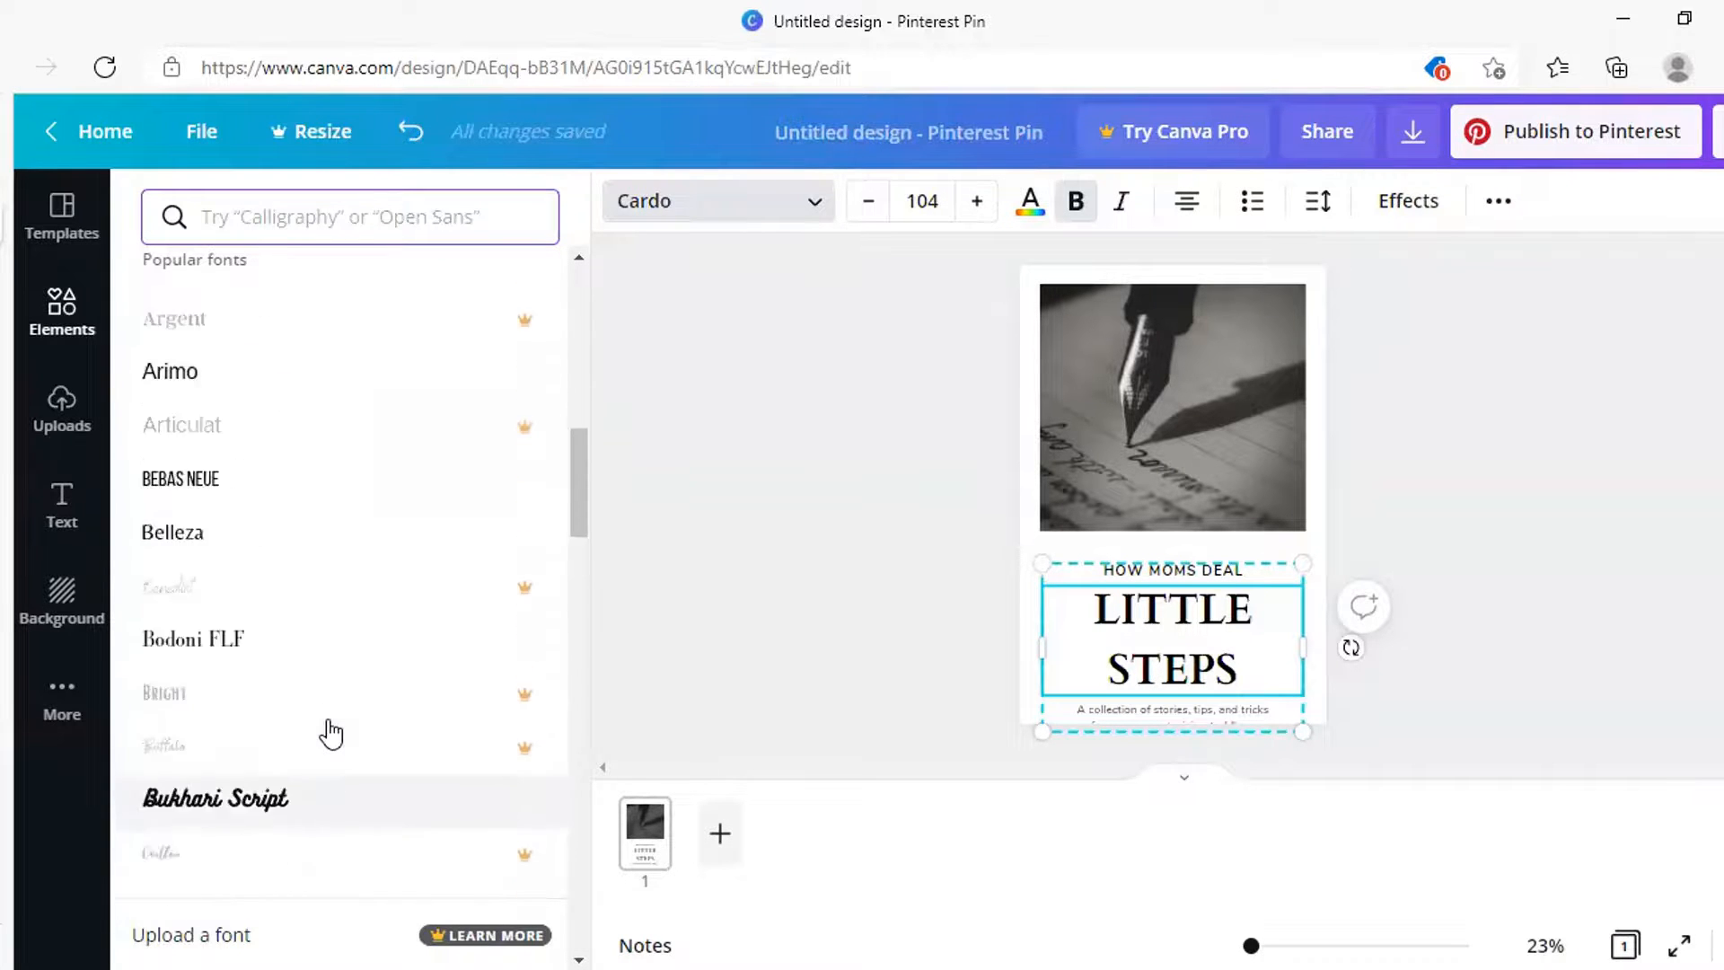
scroll(327, 729, "up", 10)
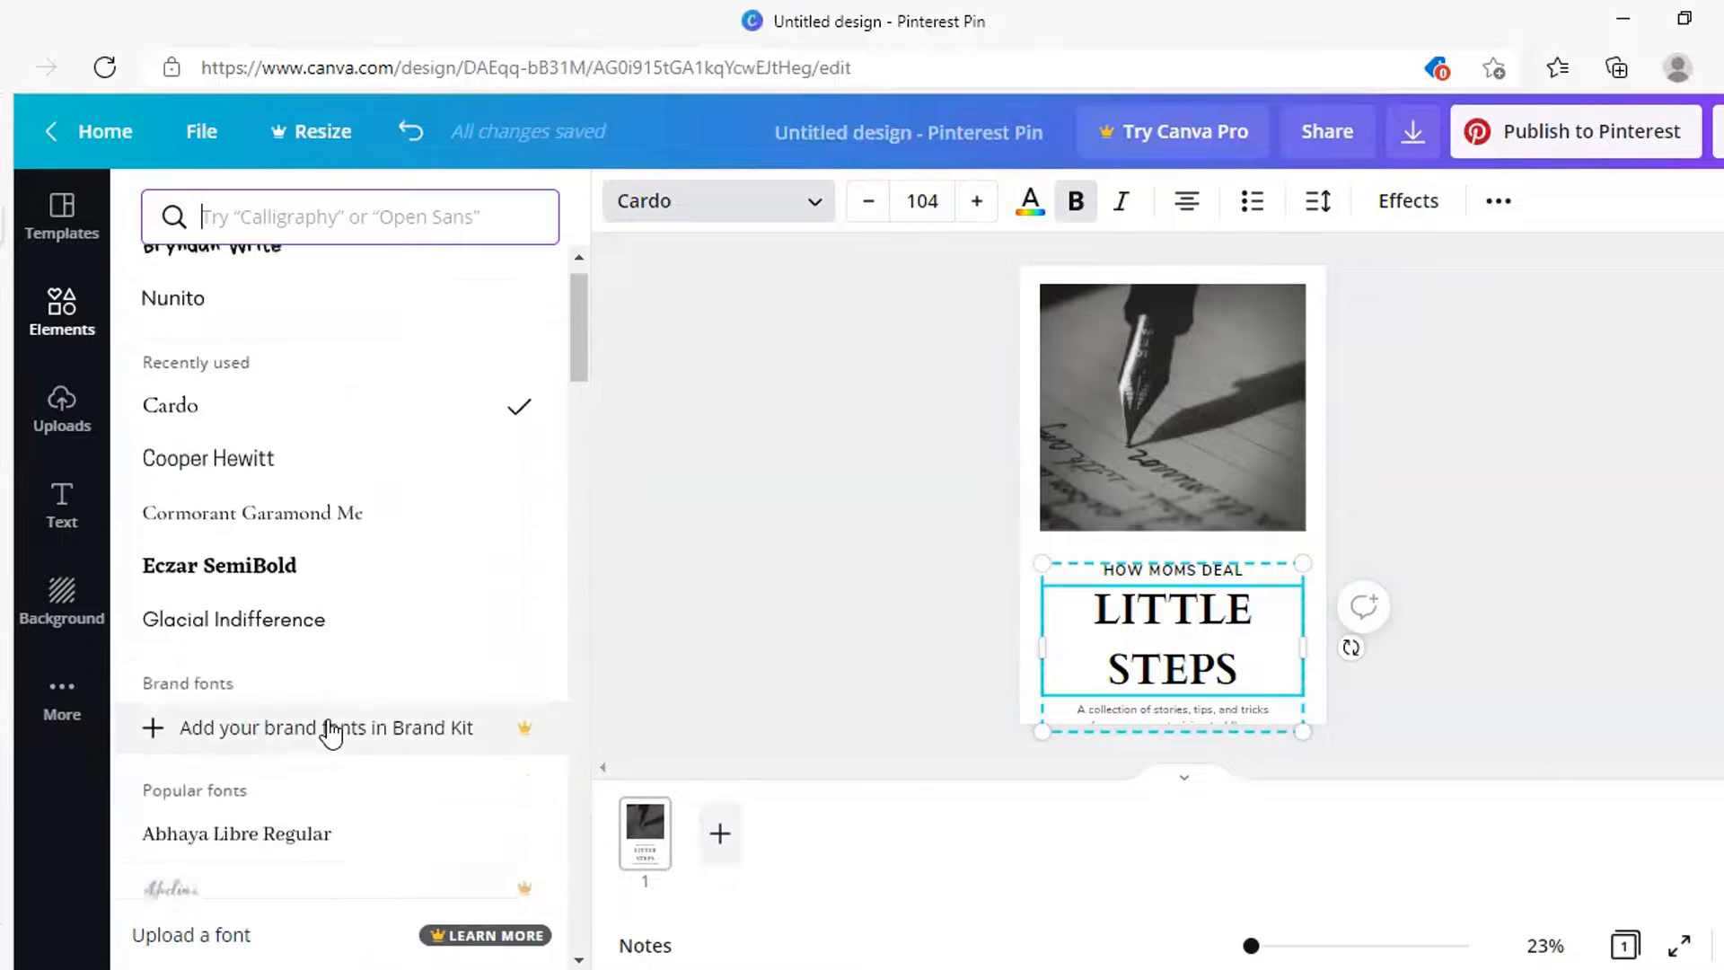
double_click(1154, 614)
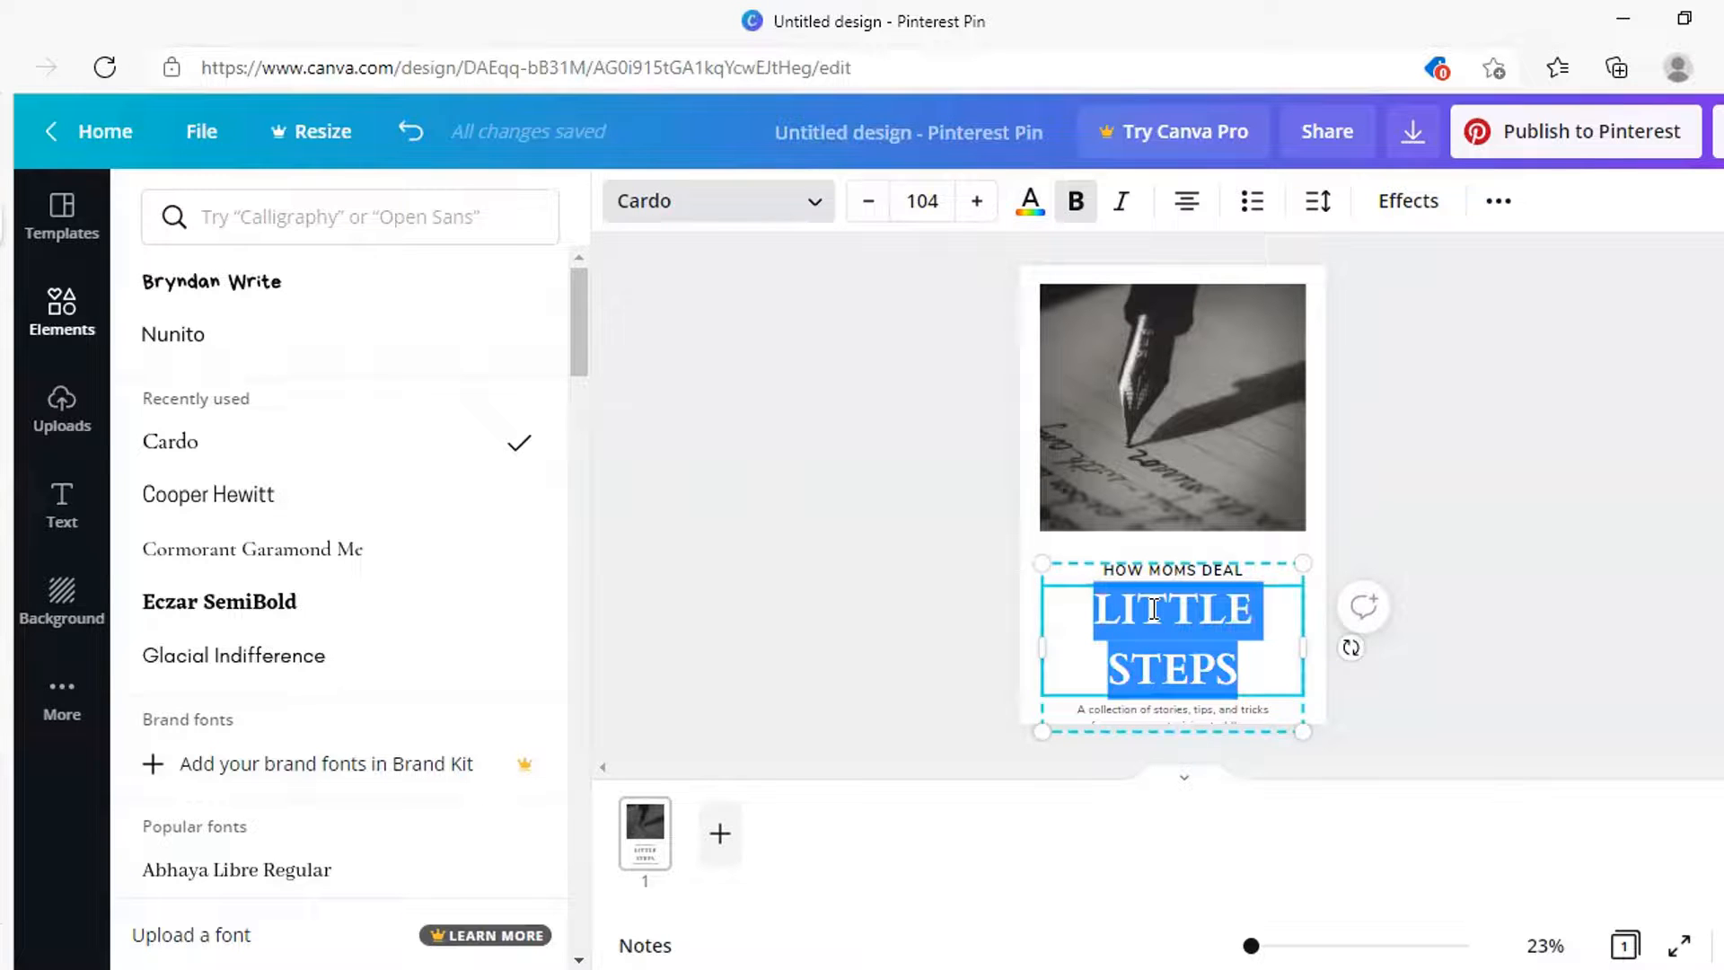
type("THE WHY BEHIND THE ")
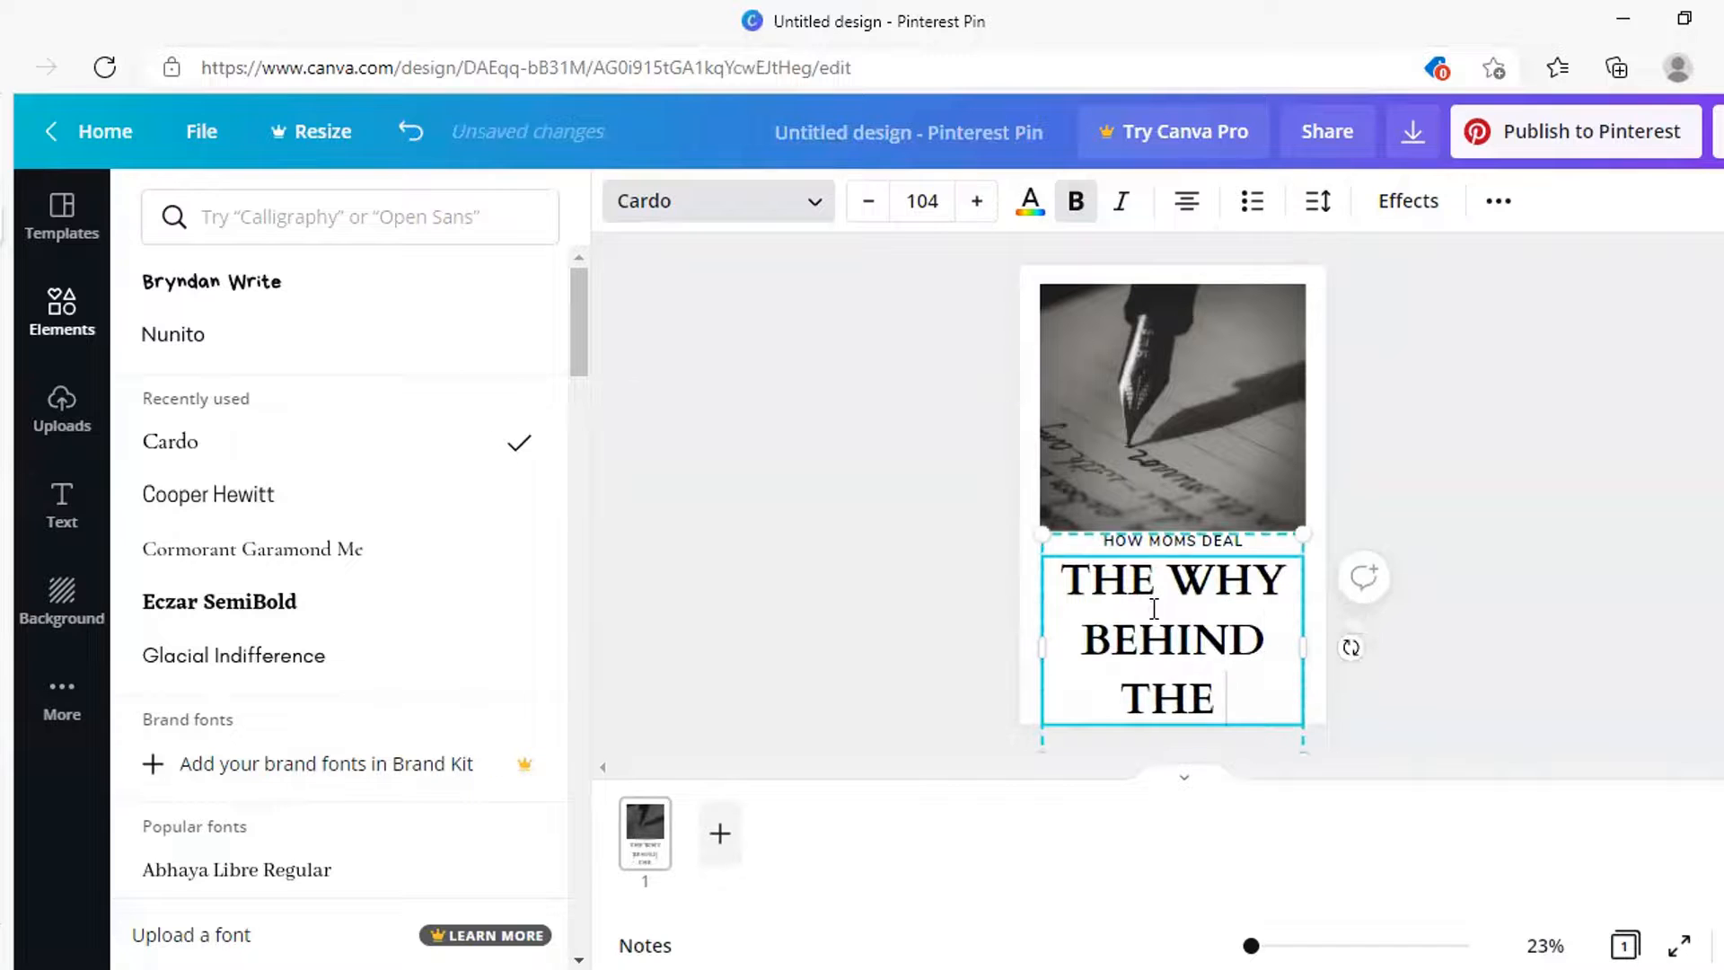
type("WRITING")
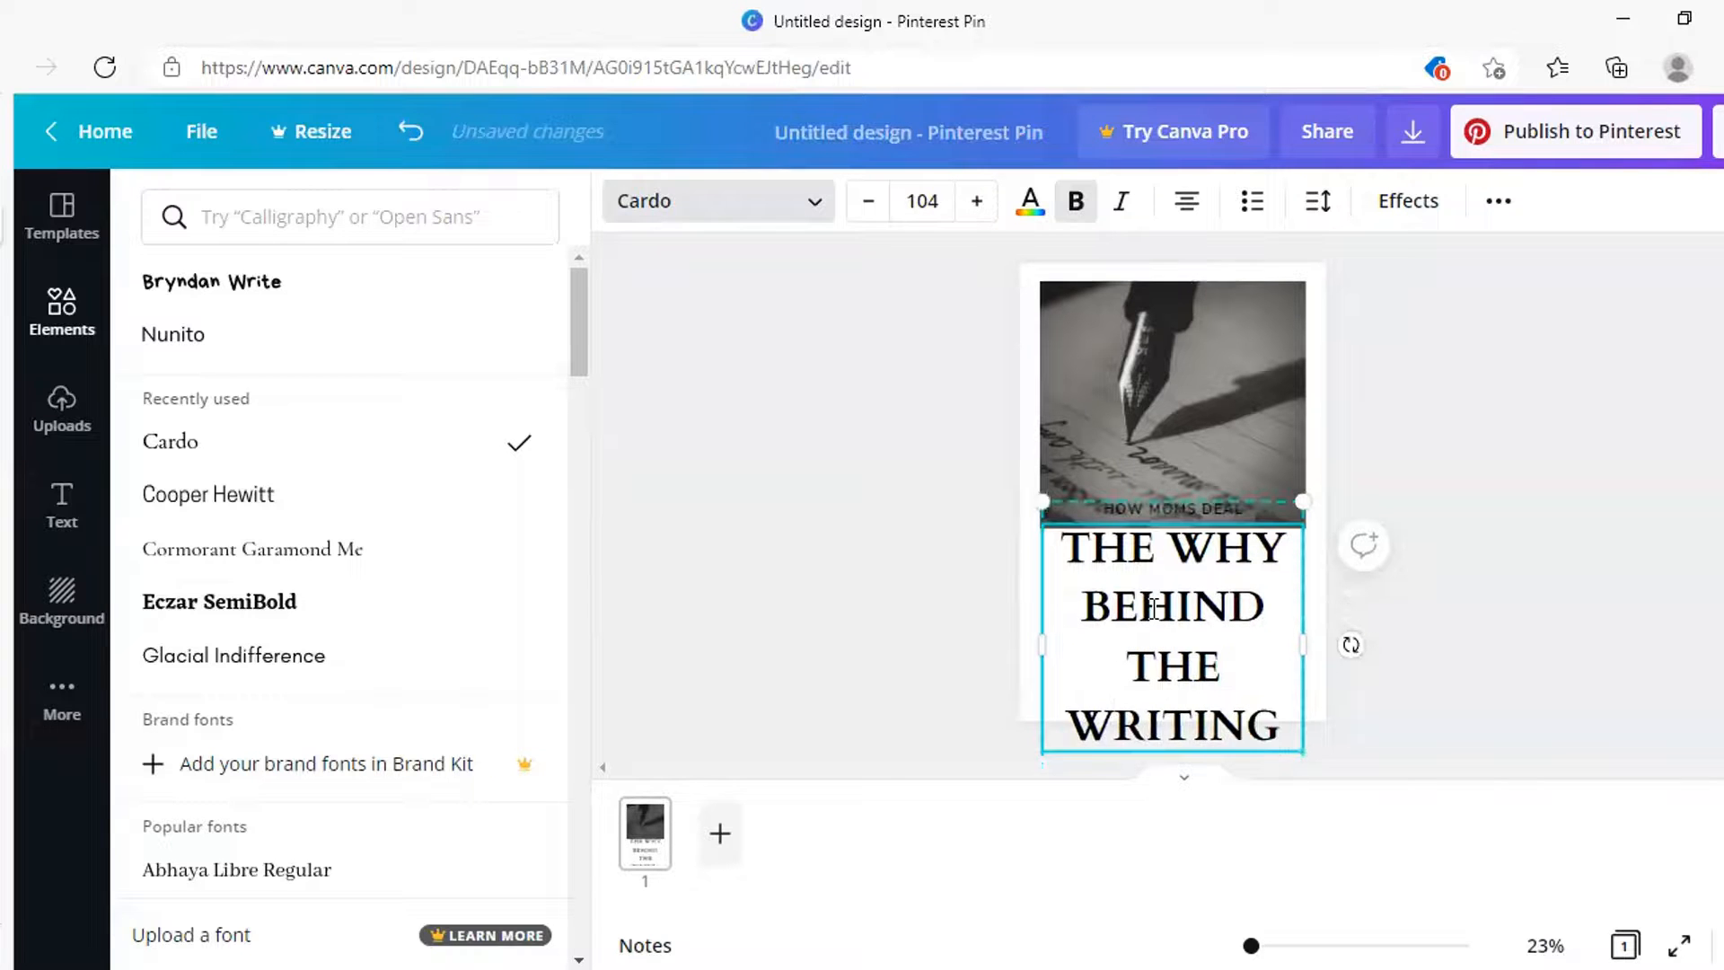
Shrink the headline to font size 81.9 so it fits on three lines
left_click(866, 206)
left_click(867, 207)
left_click(865, 207)
left_click(865, 206)
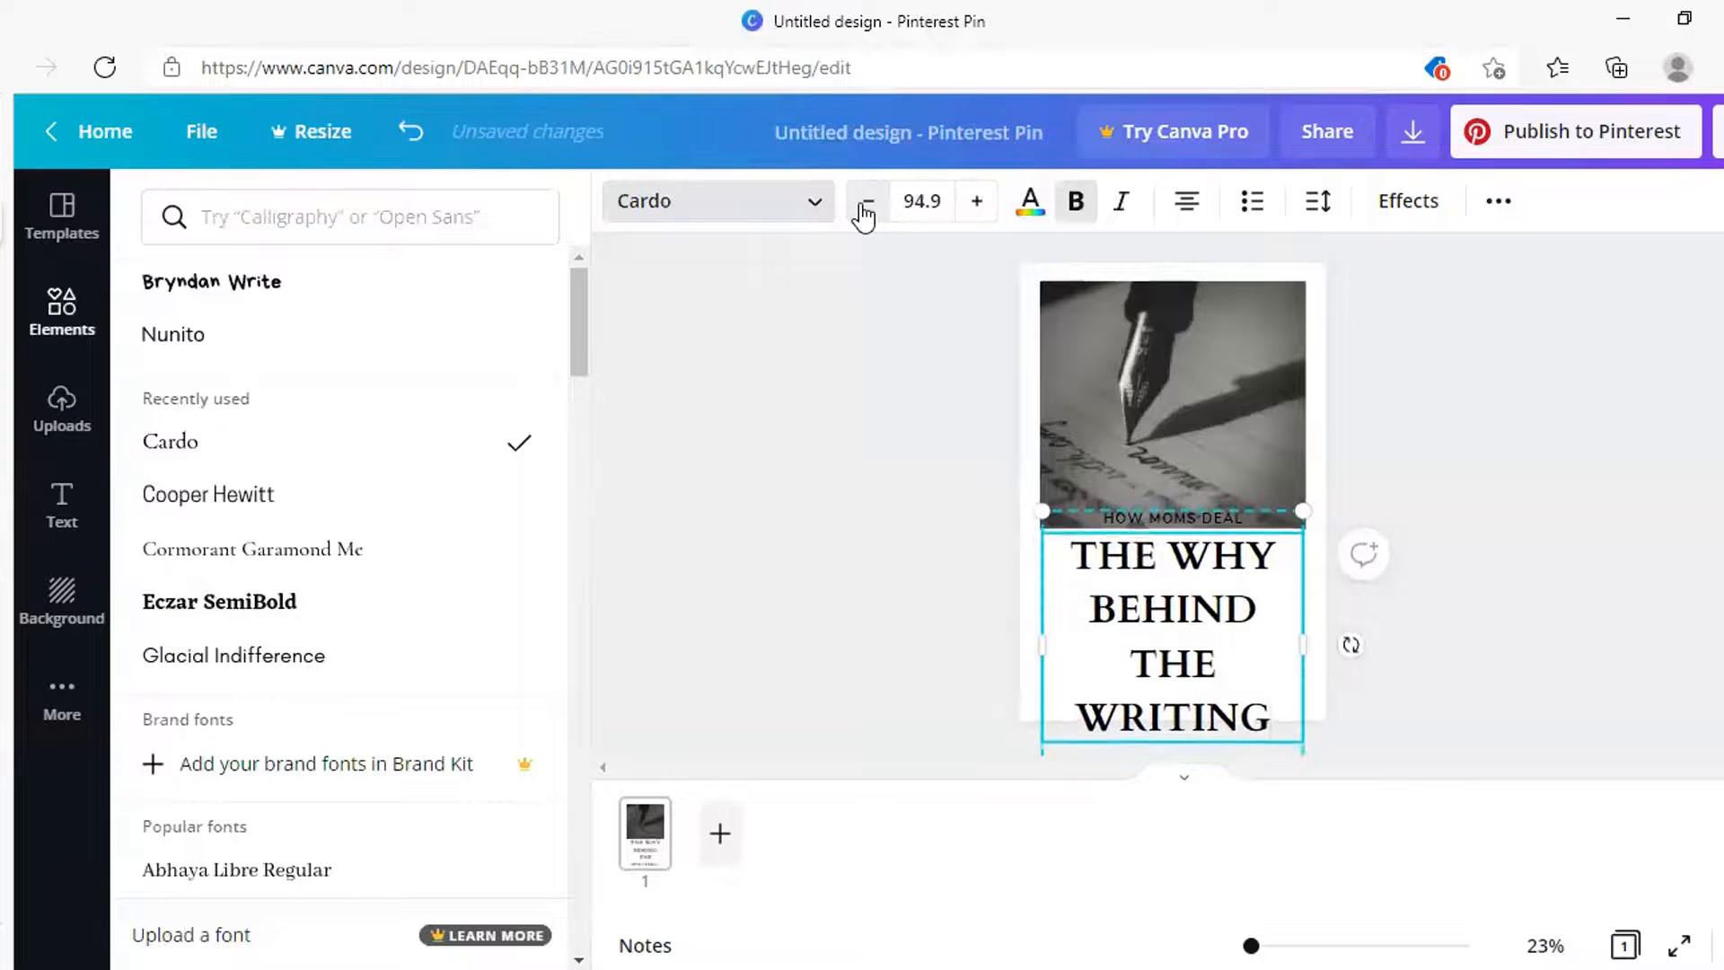
left_click(864, 206)
left_click(865, 207)
left_click(865, 206)
left_click(865, 206)
left_click(865, 207)
left_click(864, 206)
left_click(865, 207)
left_click(865, 206)
left_click(865, 207)
left_click(864, 206)
left_click(864, 207)
left_click(864, 207)
left_click(864, 206)
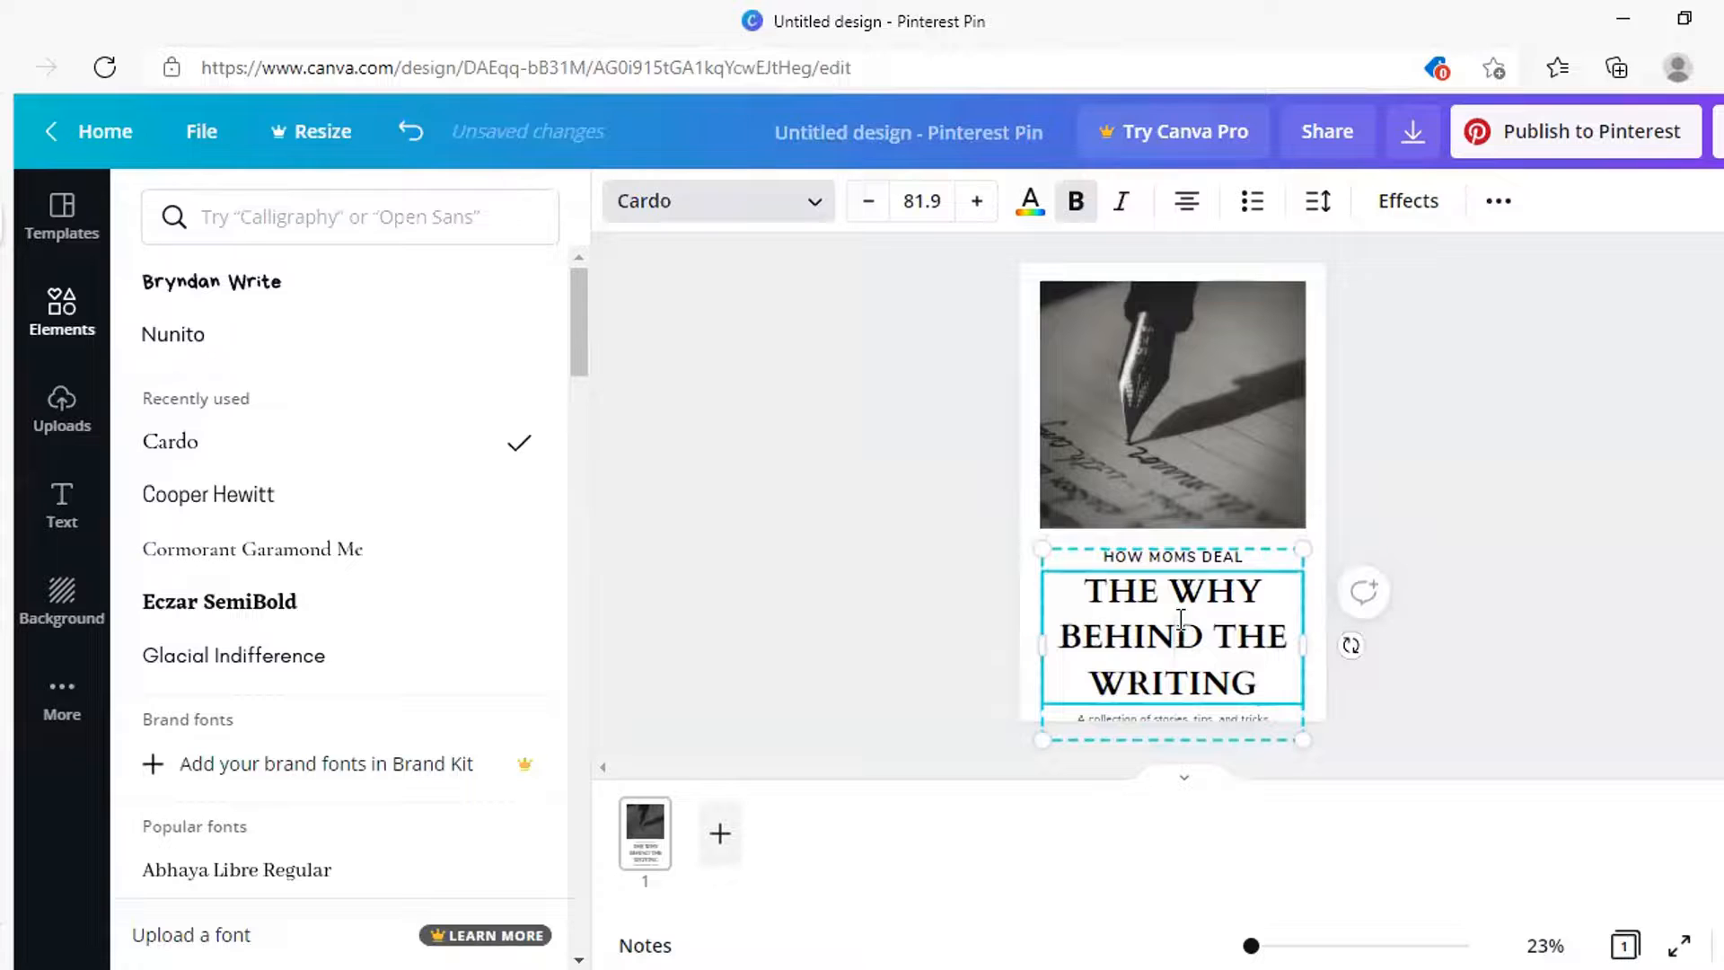
left_click(1213, 634)
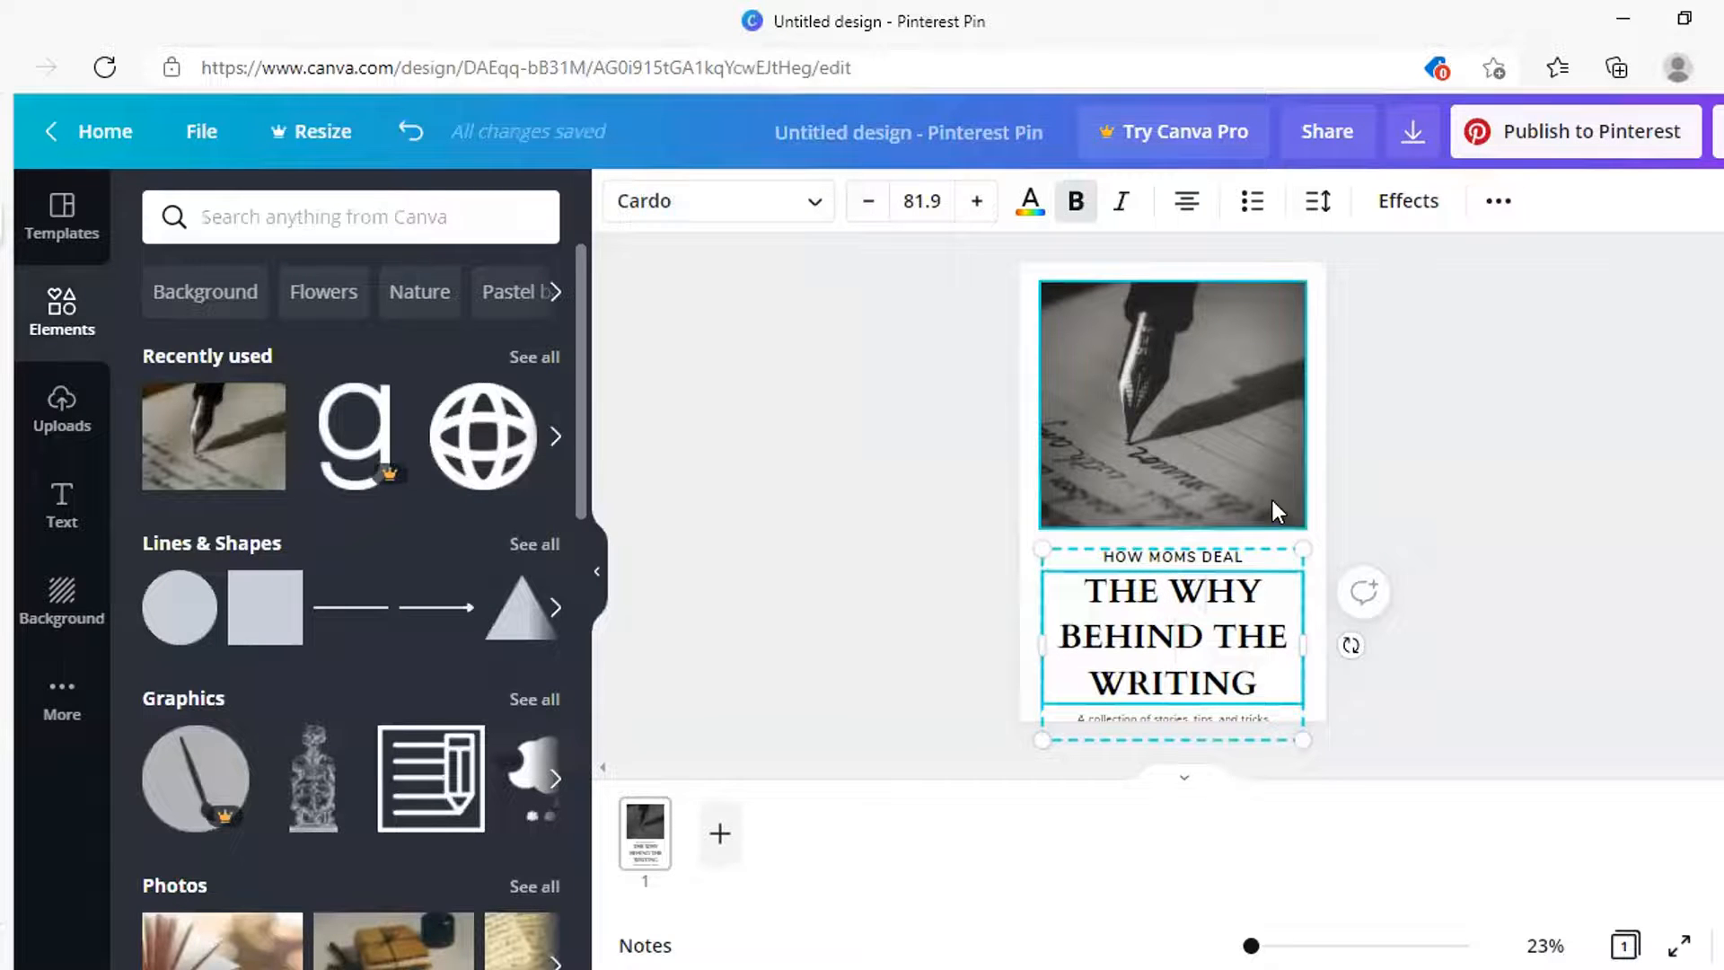
left_click(1308, 510)
Move the headline box up and widen it to the full page width
left_click(1202, 626)
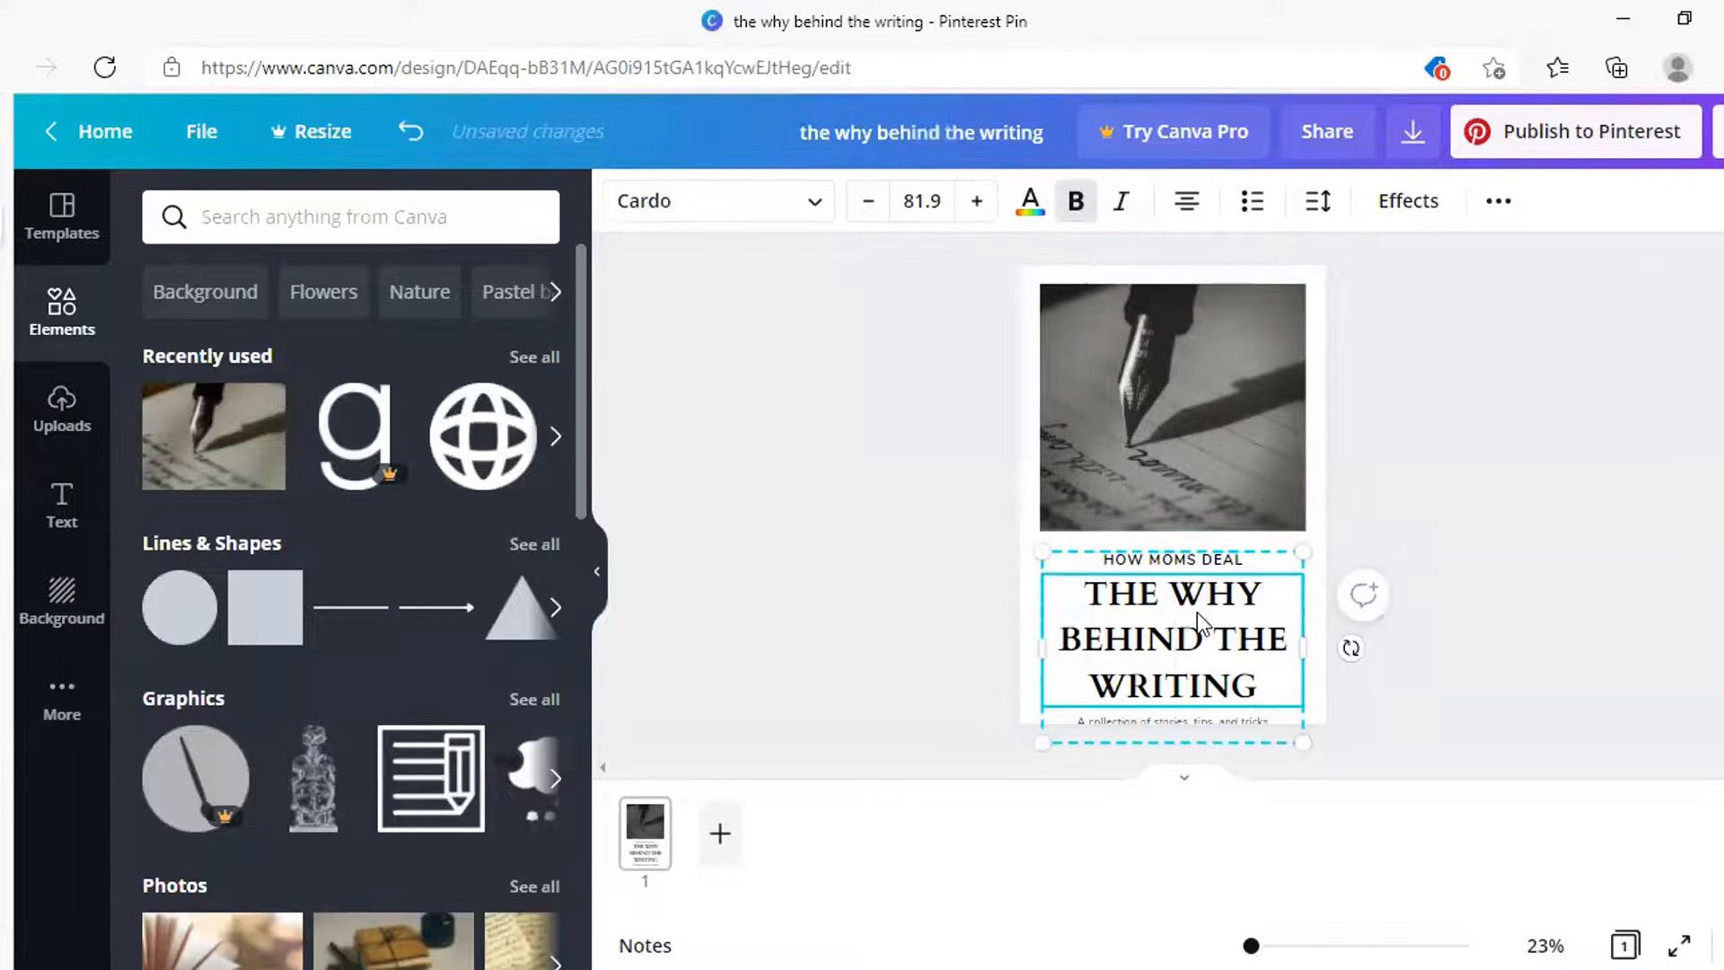
left_click_drag(1198, 612, 1194, 598)
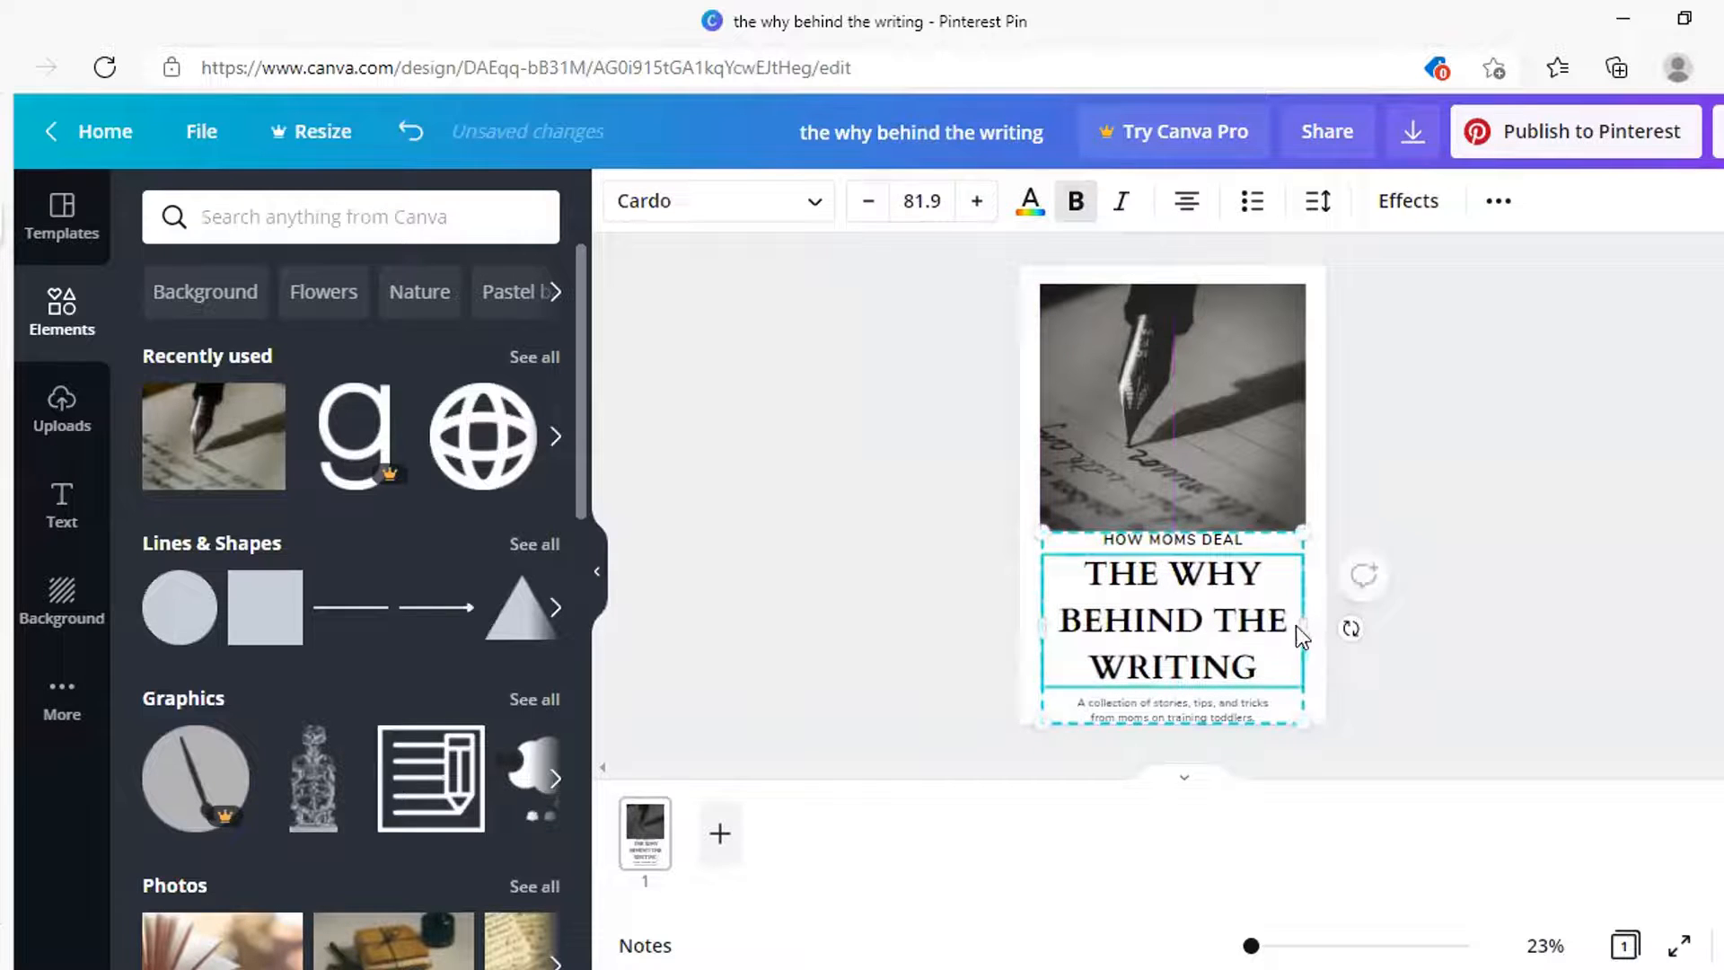
left_click_drag(1305, 625, 1316, 624)
left_click_drag(1041, 619, 1013, 624)
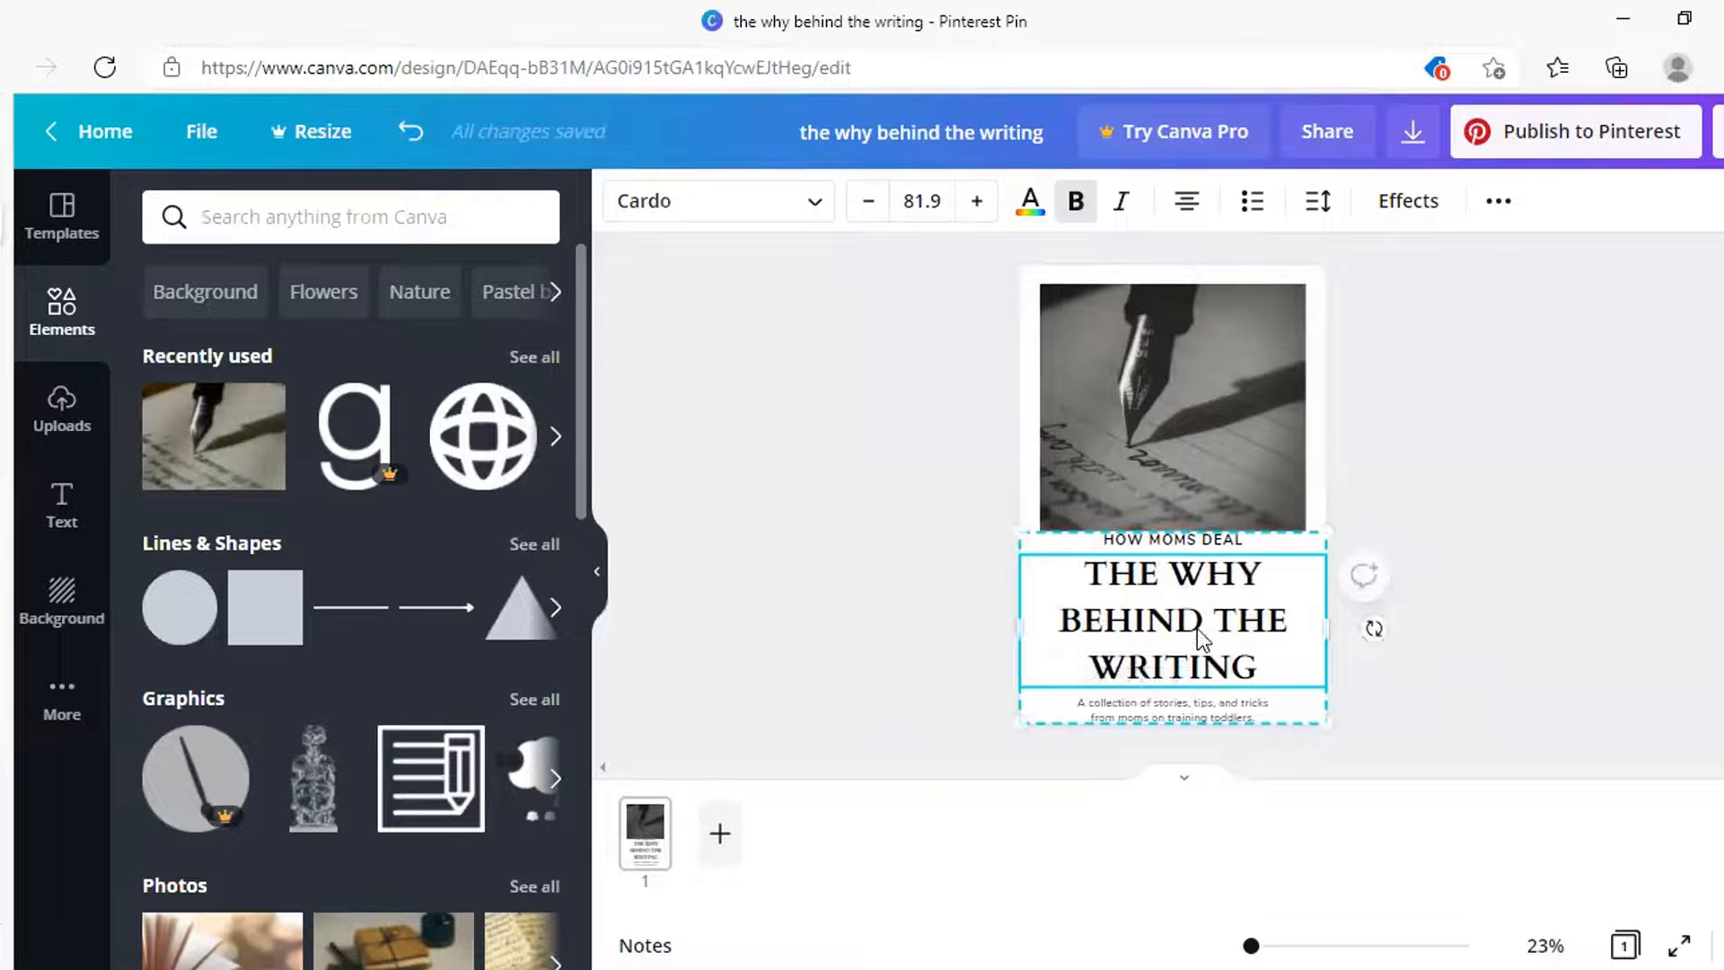
Reduce the whole headline to font size 68.9 so it wraps onto two lines
double_click(1148, 613)
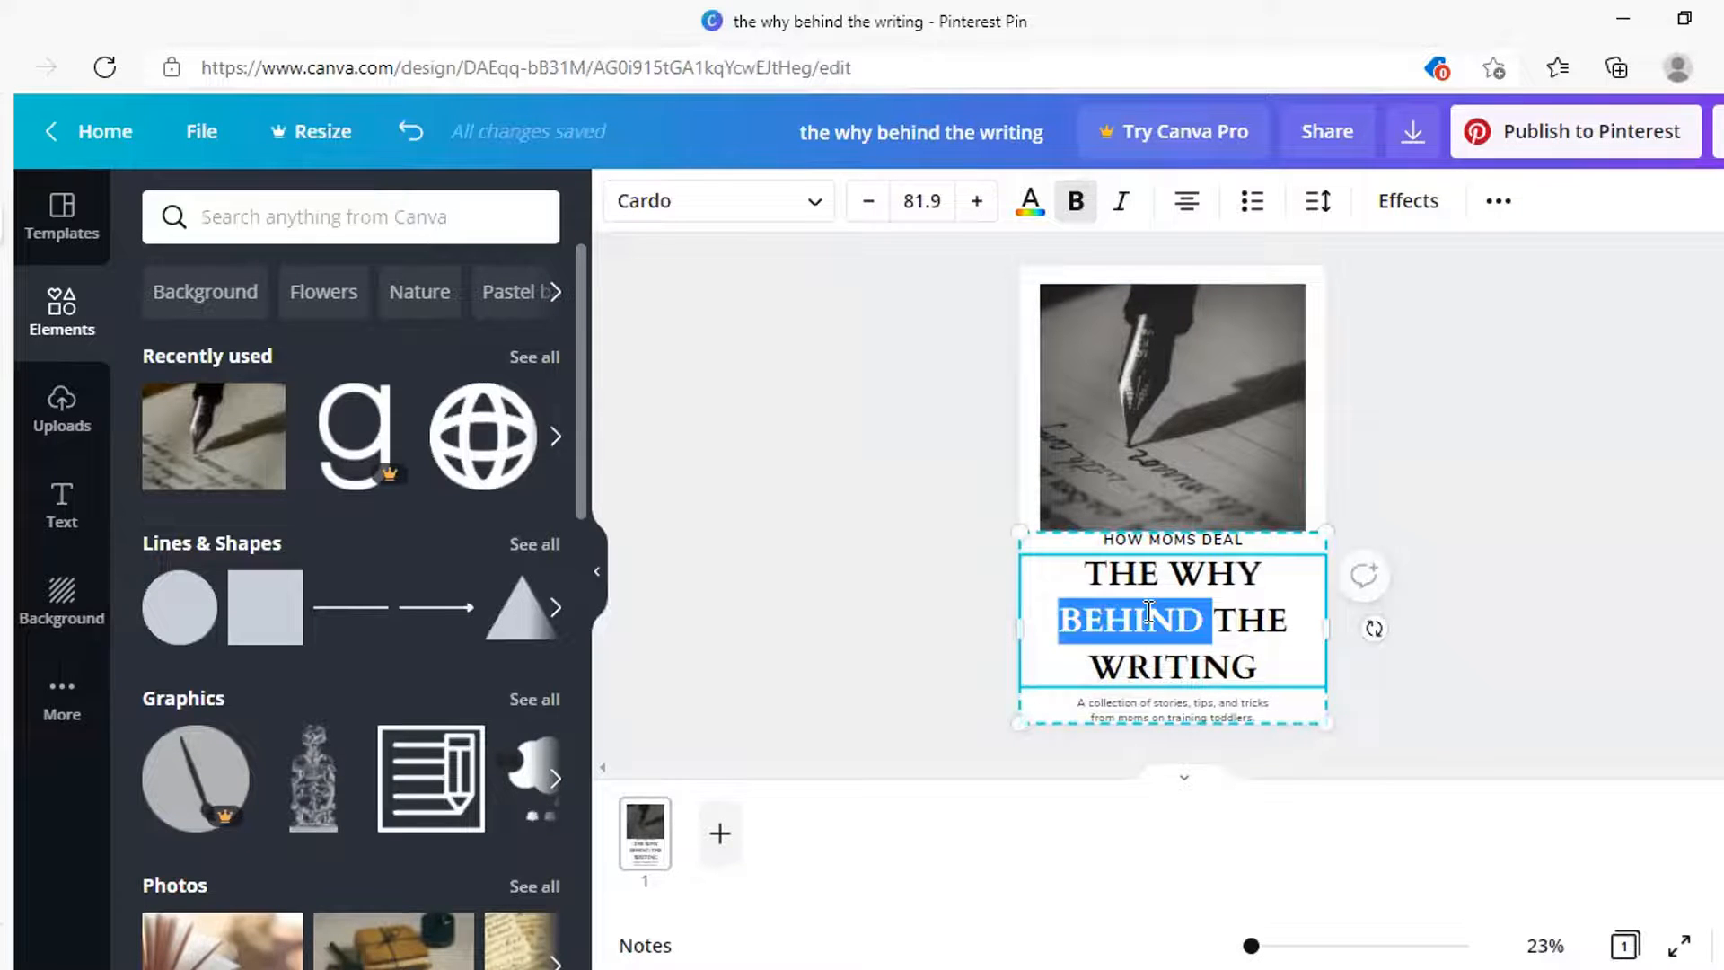
key("ctrl+a")
left_click(868, 201)
left_click(868, 201)
left_click(868, 201)
left_click(868, 201)
left_click(868, 201)
left_click(868, 201)
left_click(868, 201)
left_click(869, 201)
left_click(868, 201)
left_click(868, 201)
left_click(868, 201)
left_click(868, 201)
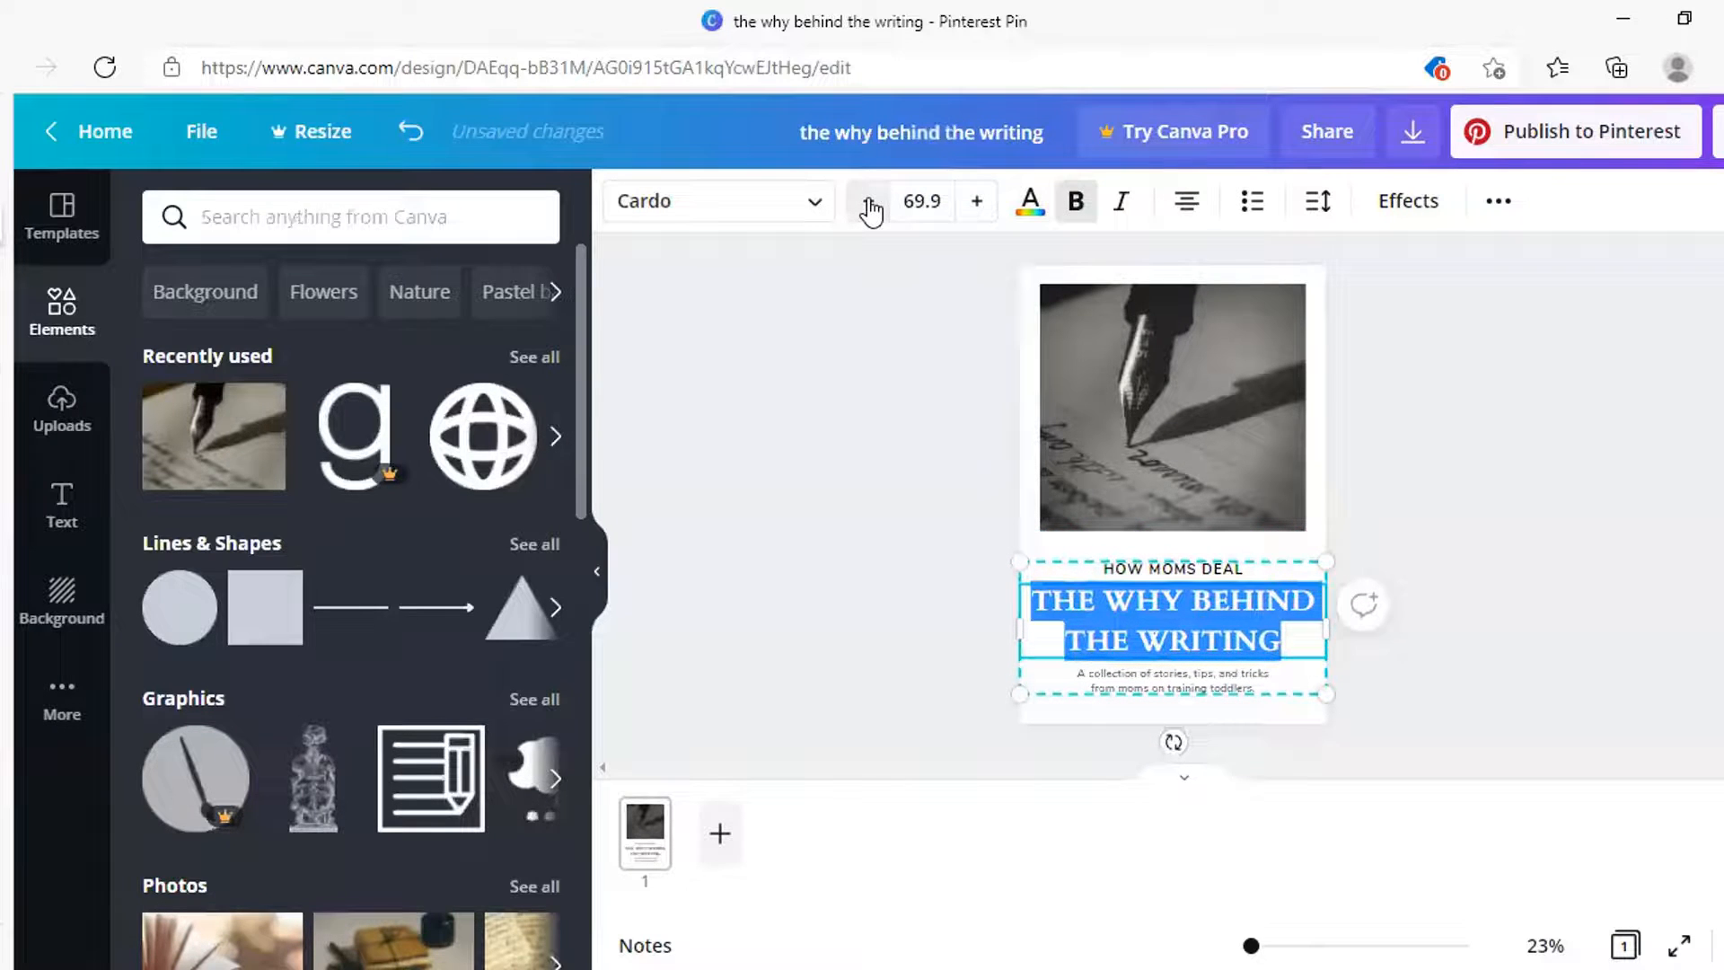
left_click(868, 201)
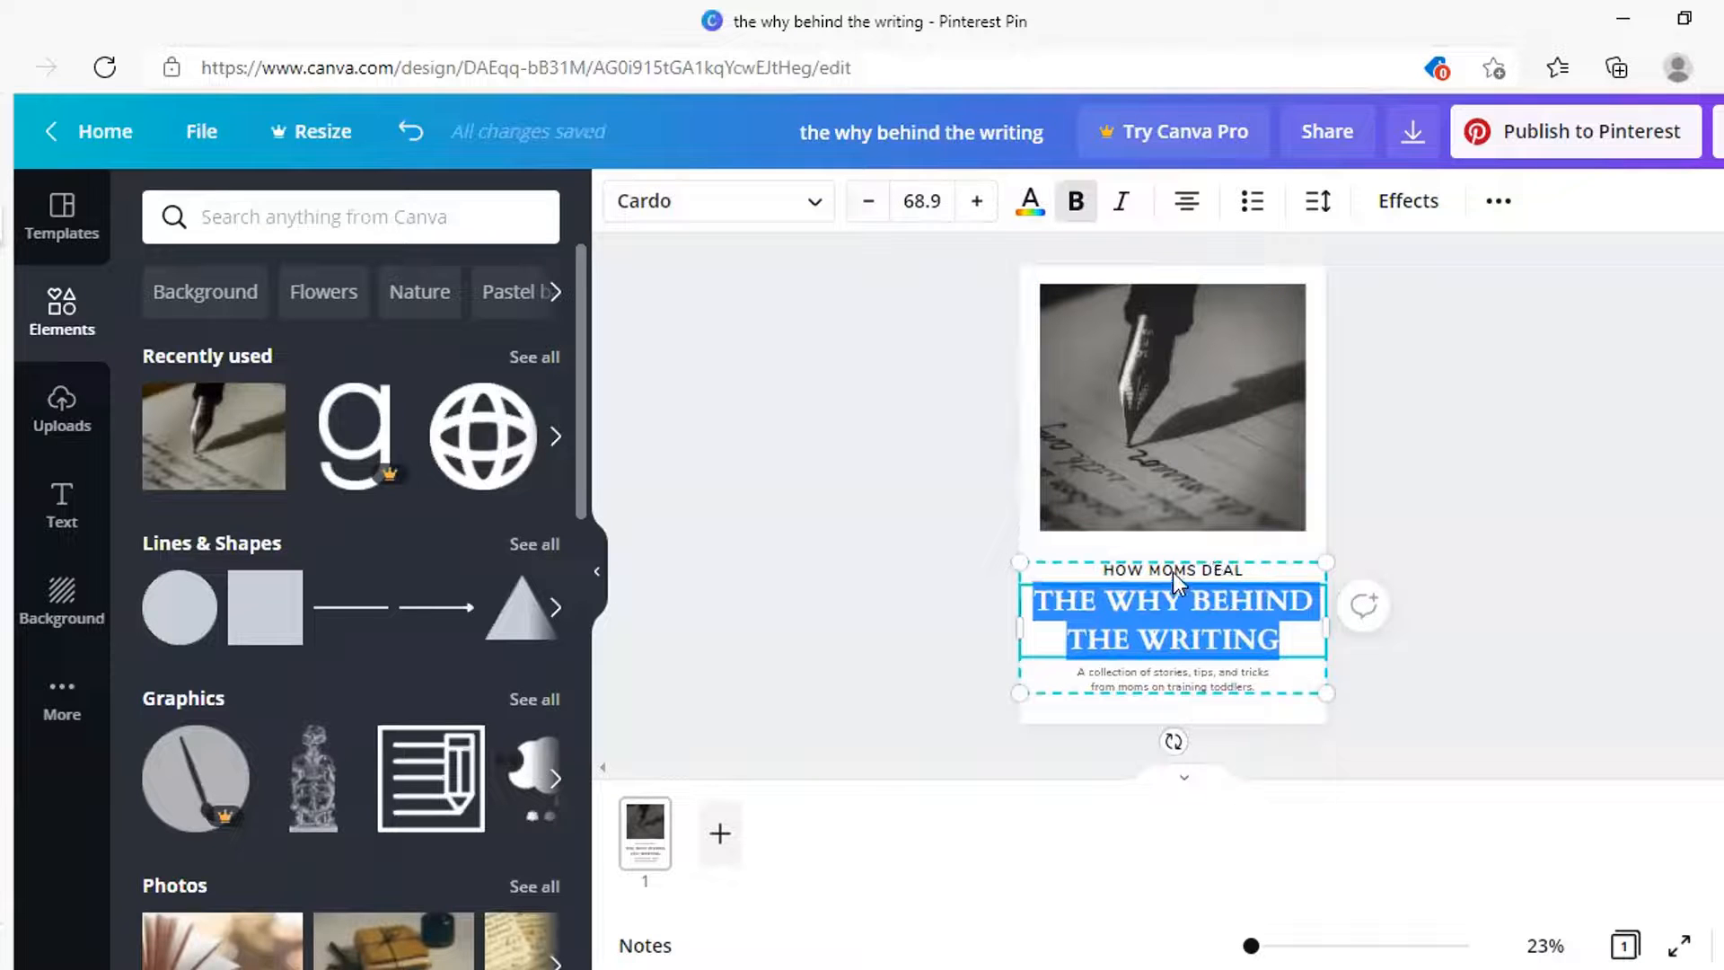
left_click(1369, 542)
Recentre the text group horizontally beneath the pen photo
left_click(1199, 616)
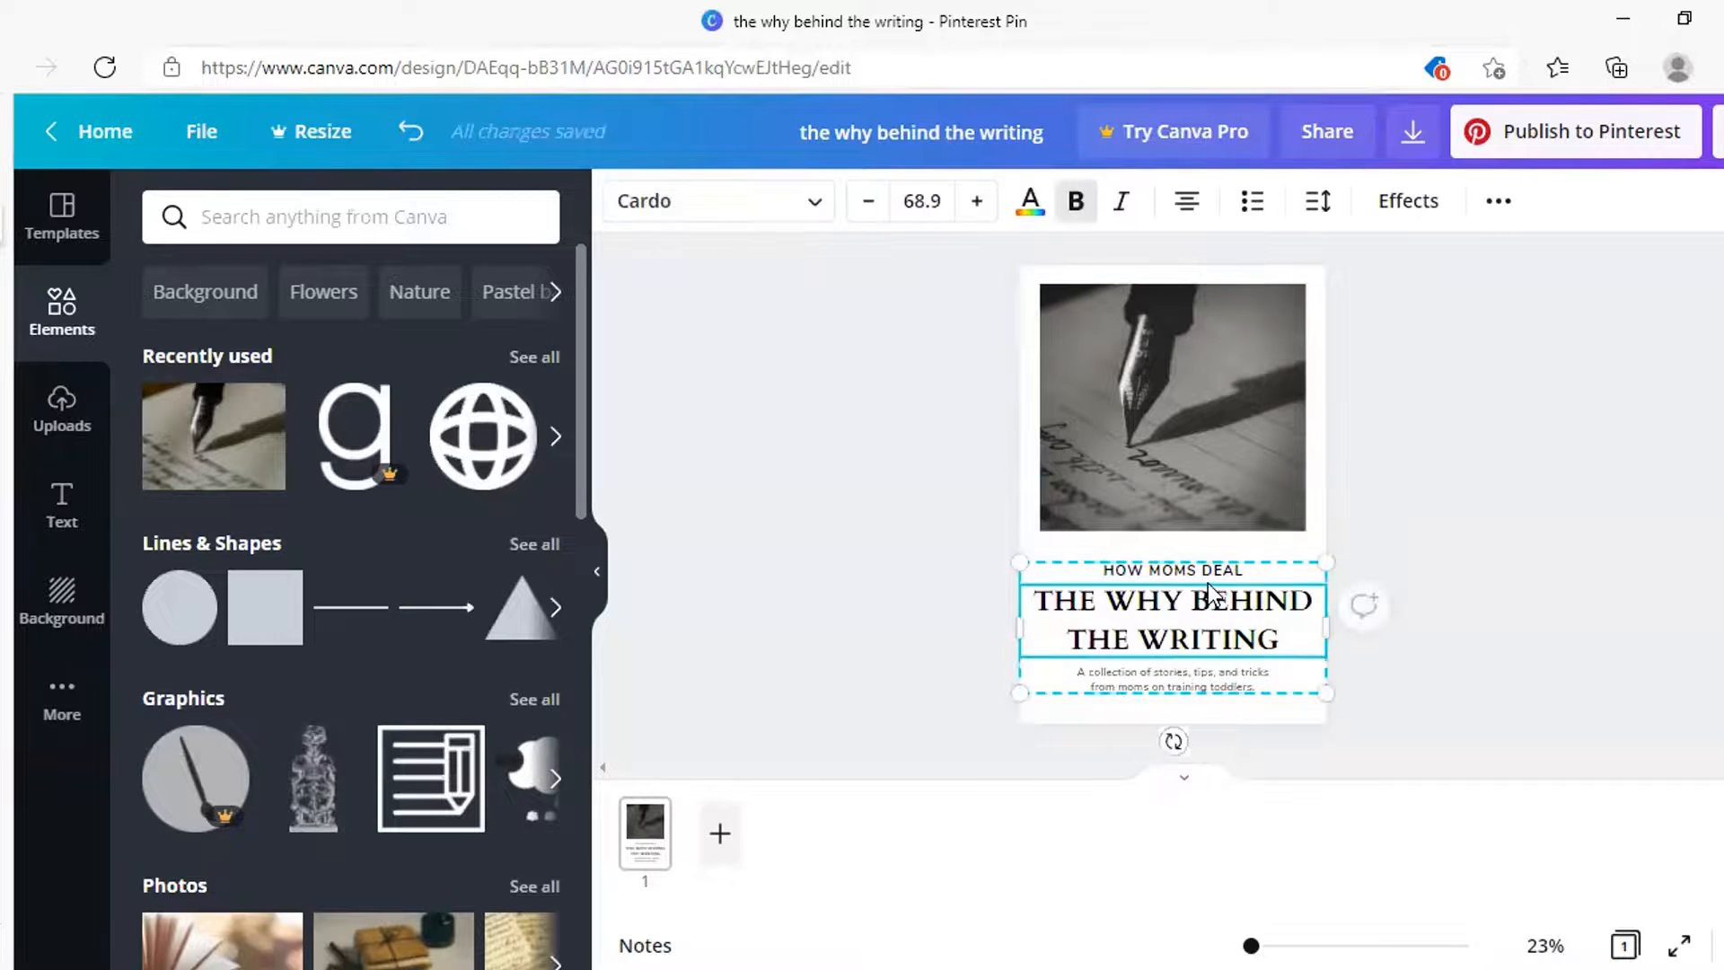
left_click_drag(1213, 598, 1208, 596)
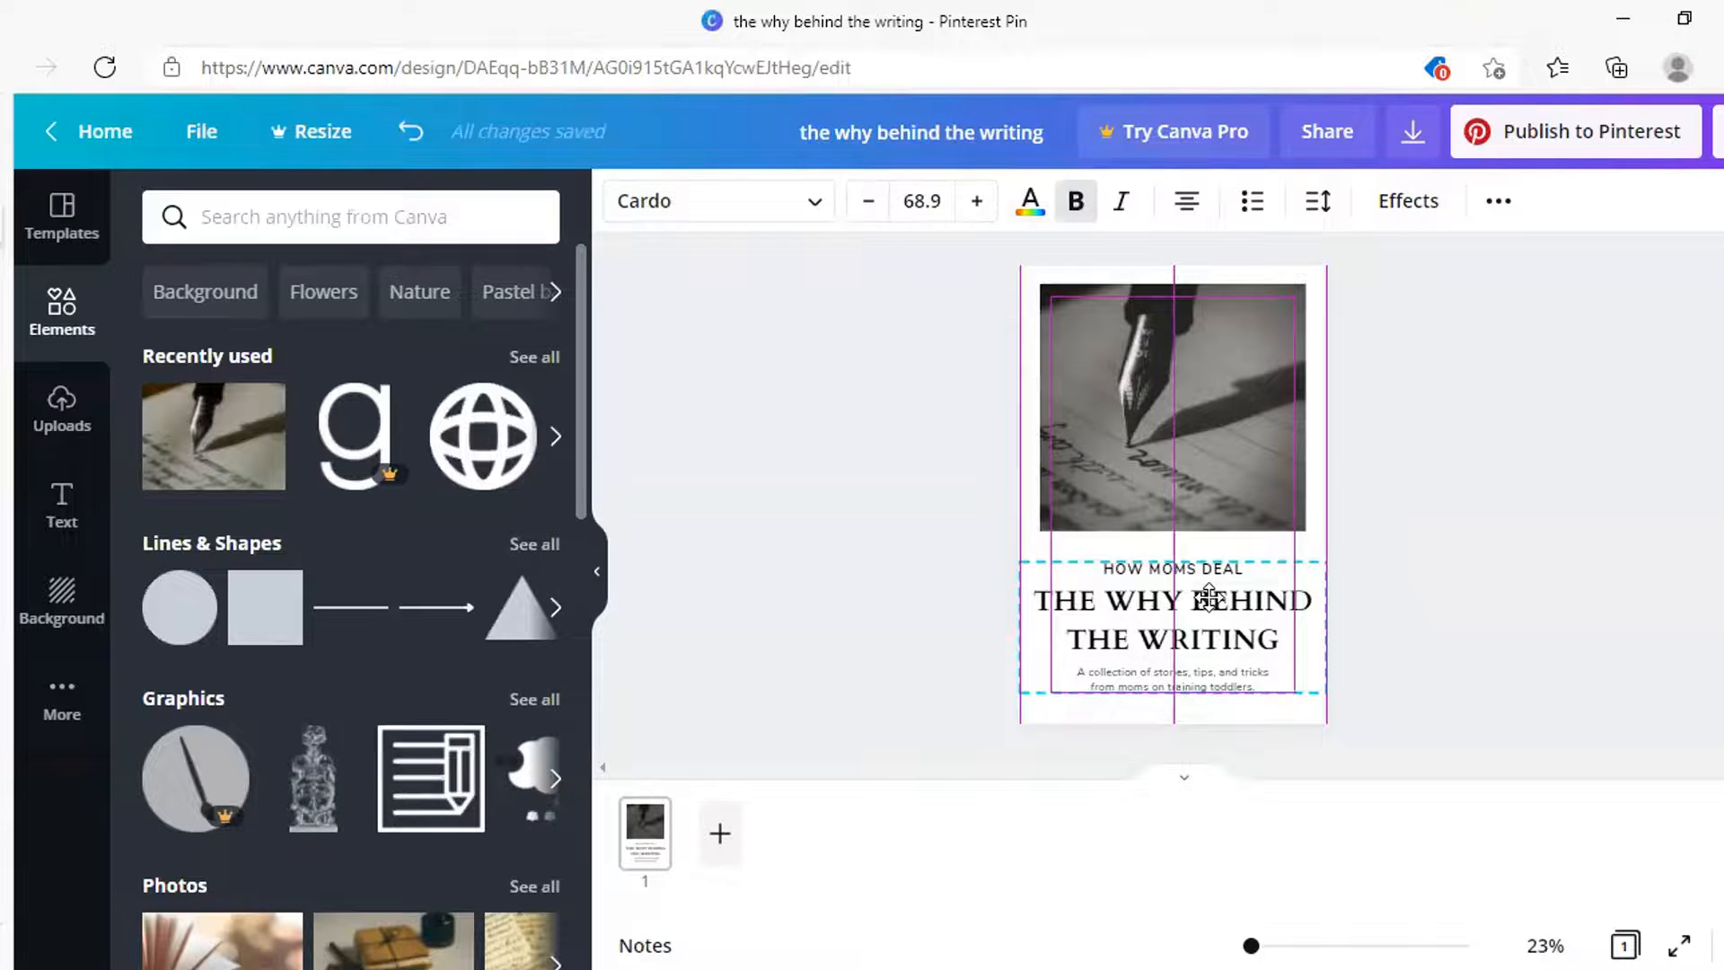
left_click_drag(1209, 596, 1209, 602)
left_click(1210, 605)
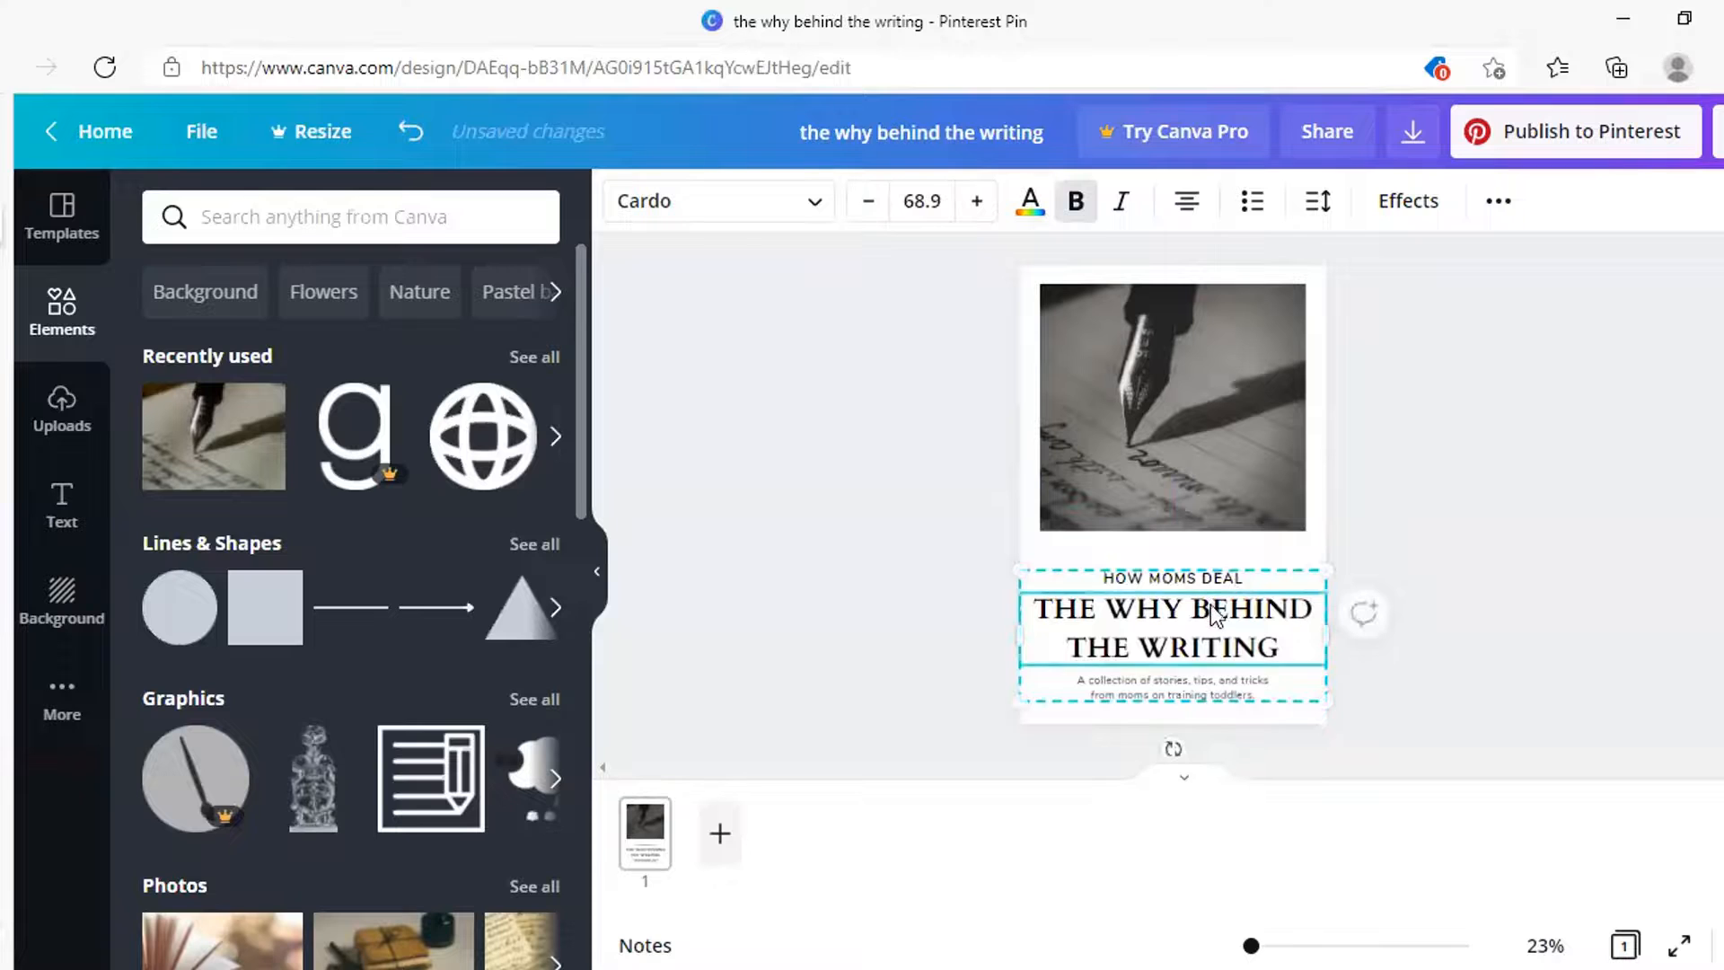
Change the HOW MOMS DEAL top line to 'CRIMSON TIME'
left_click(1165, 578)
left_click(1166, 578)
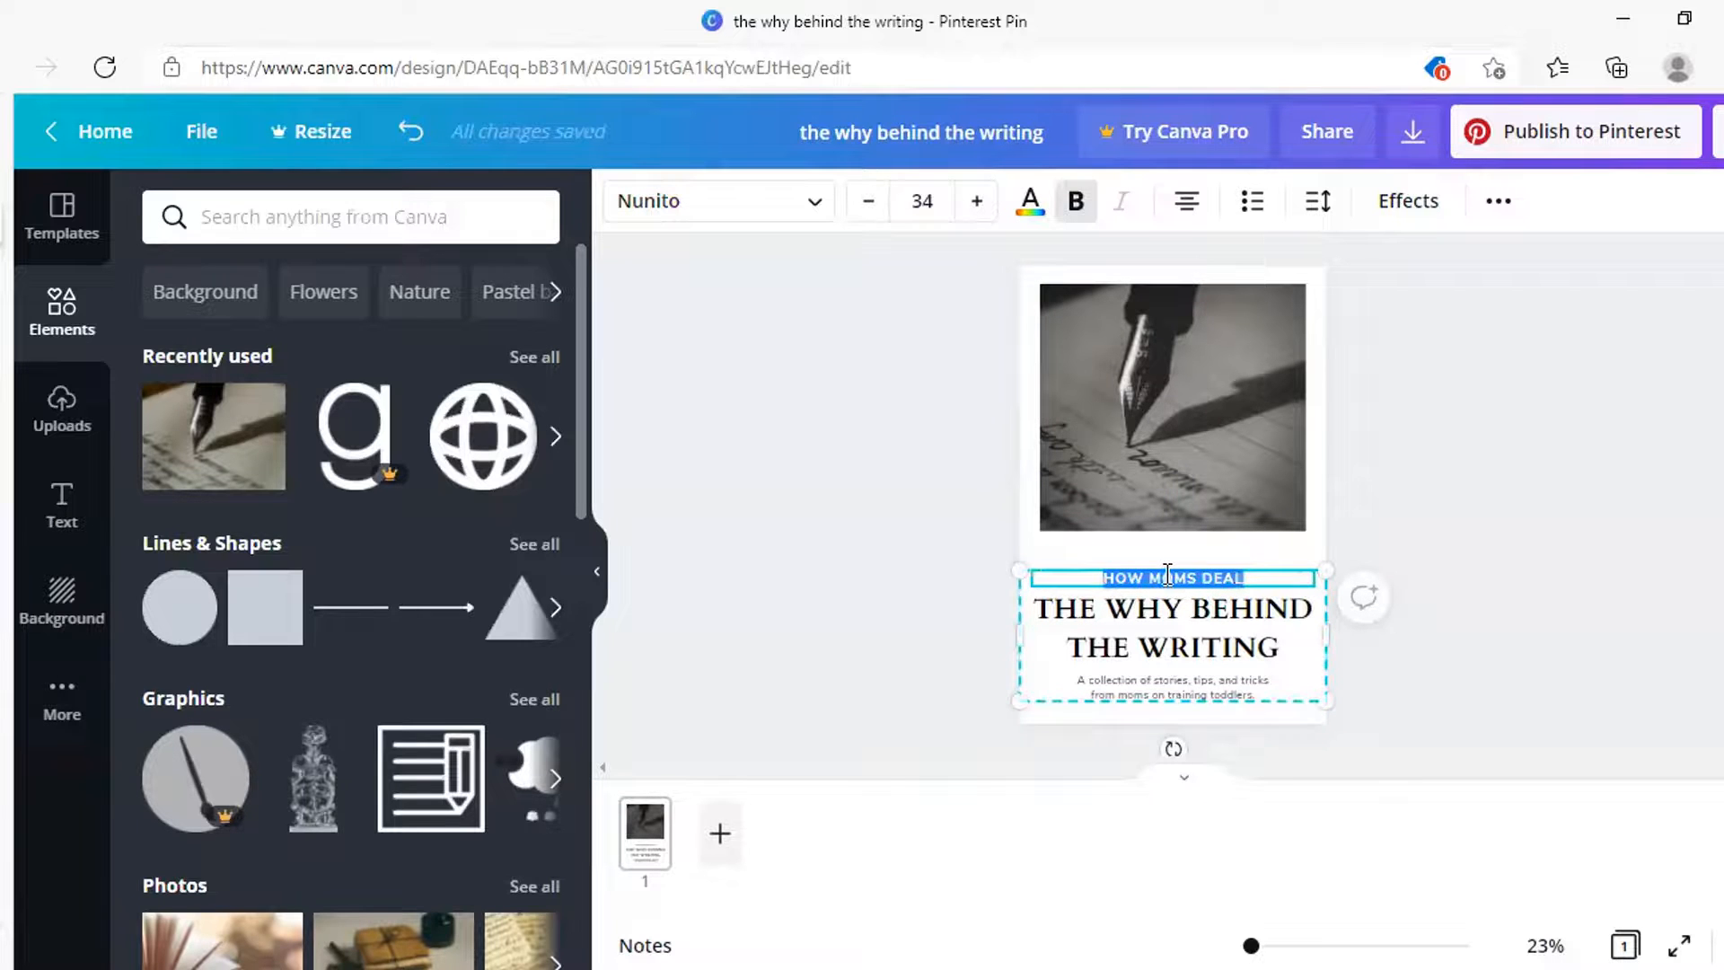
key("BackSpace")
type("WRI")
type("MSON TIME")
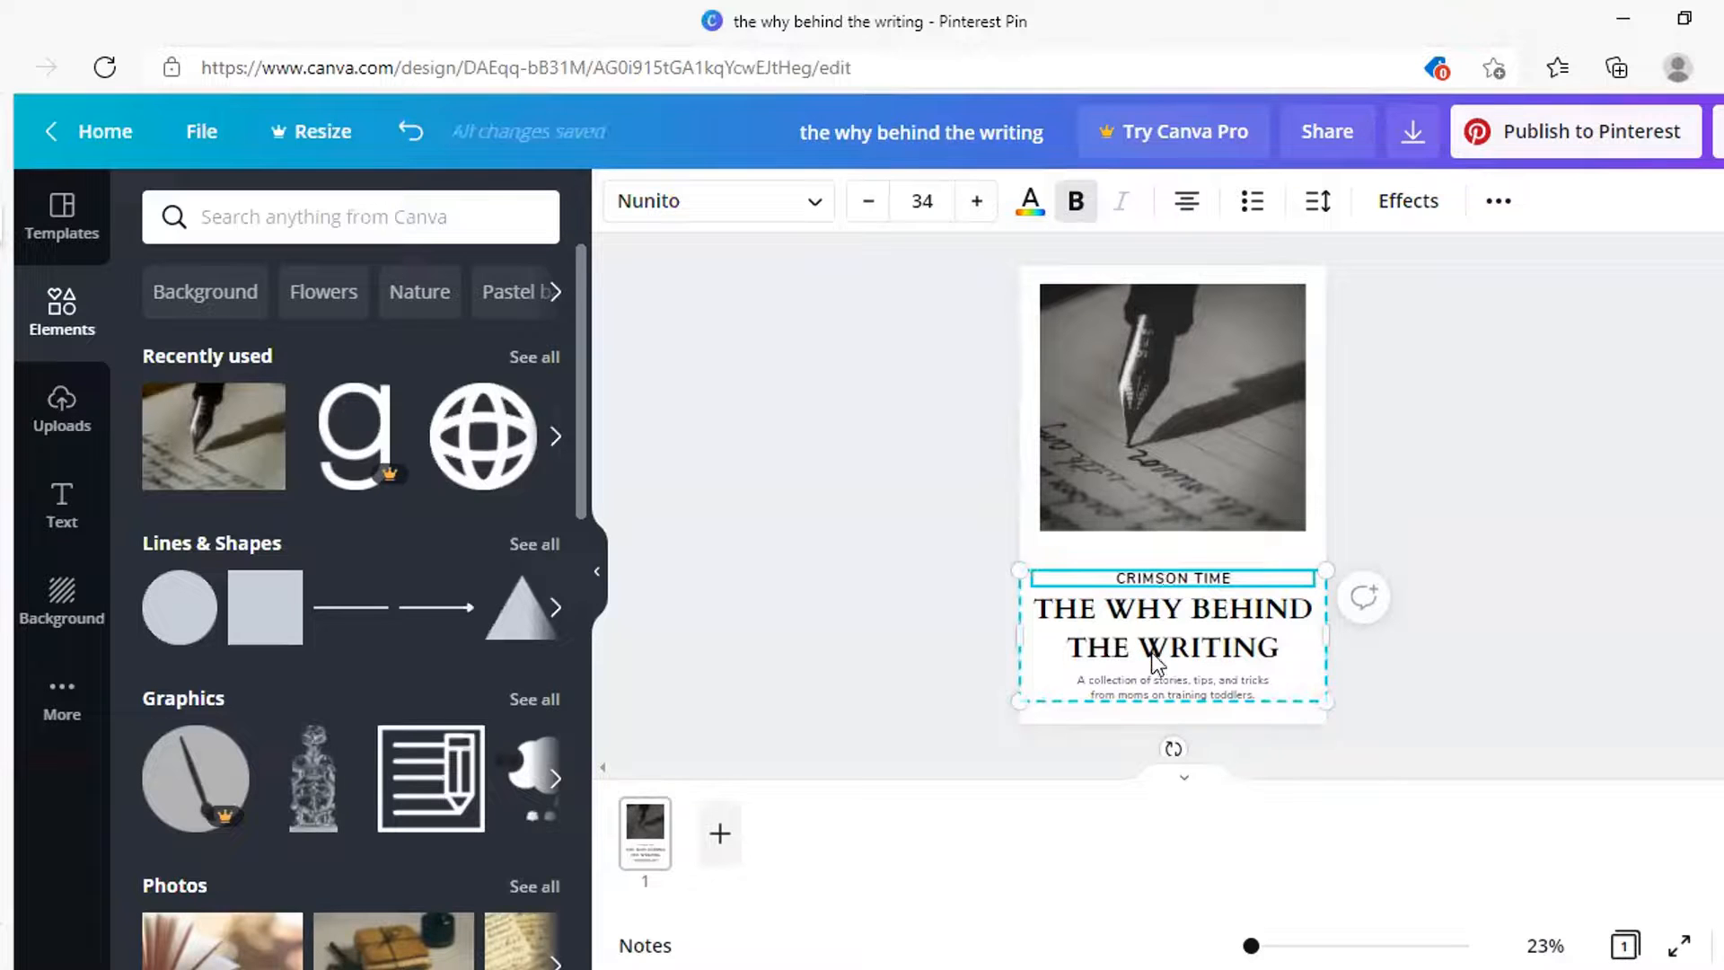
Replace the subtitle with the author's byline and enlarge it to size 28.5
double_click(1167, 681)
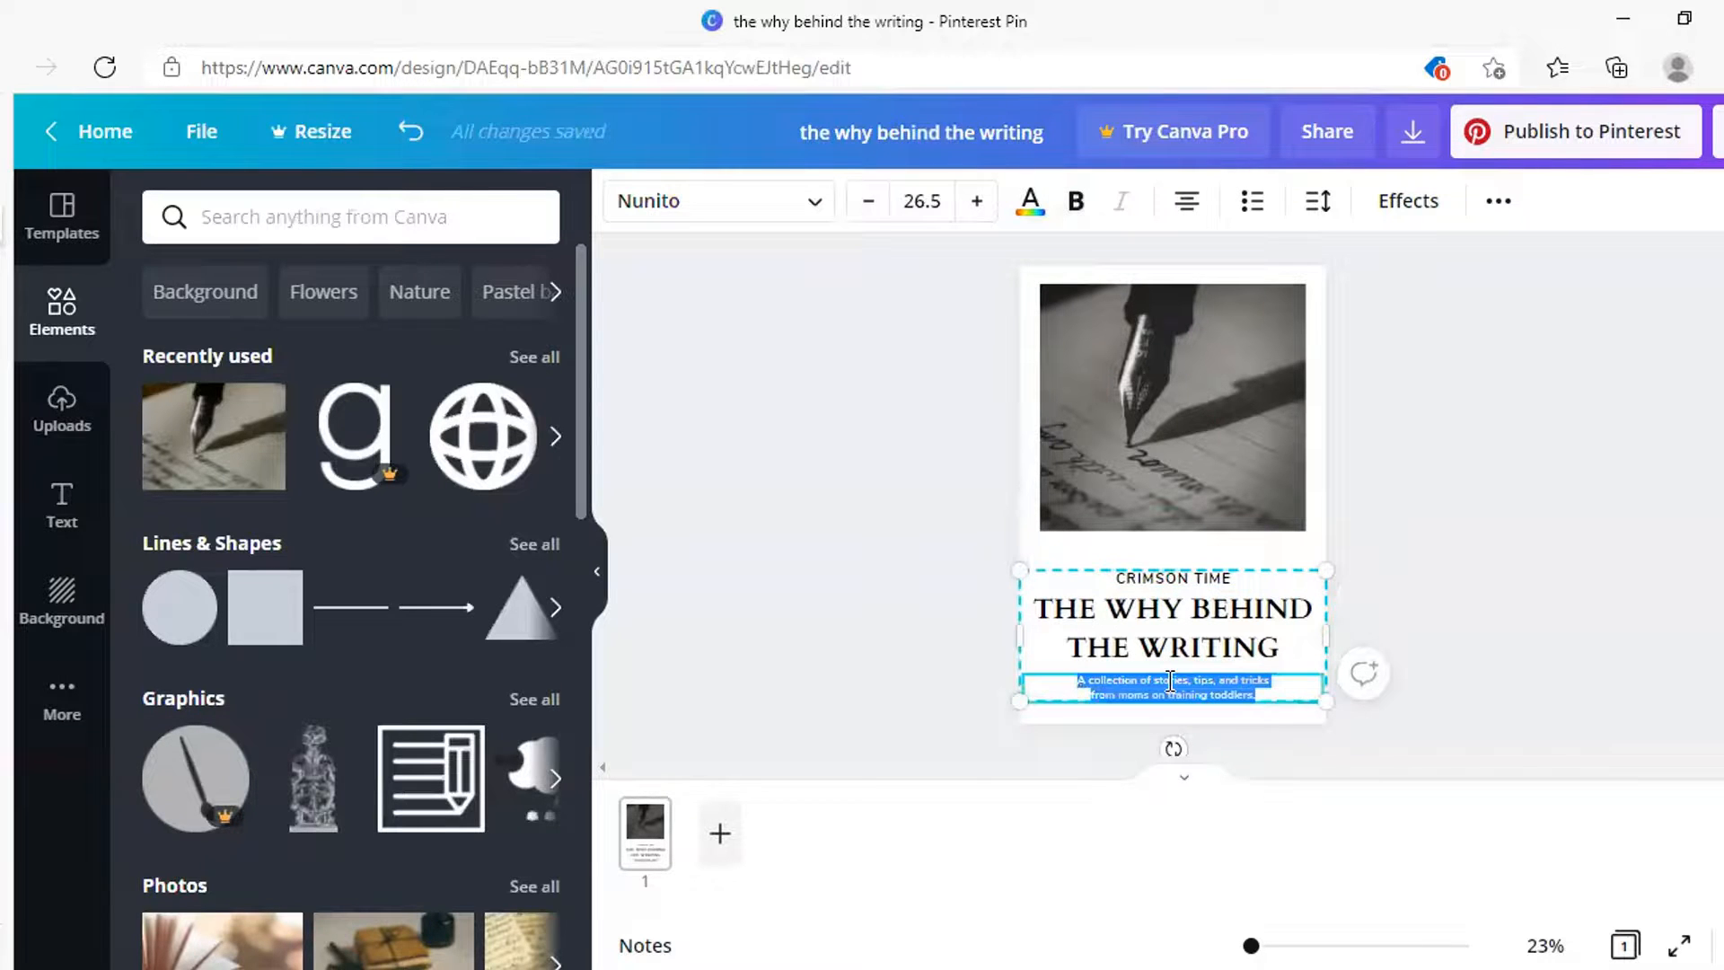
key("BackSpace")
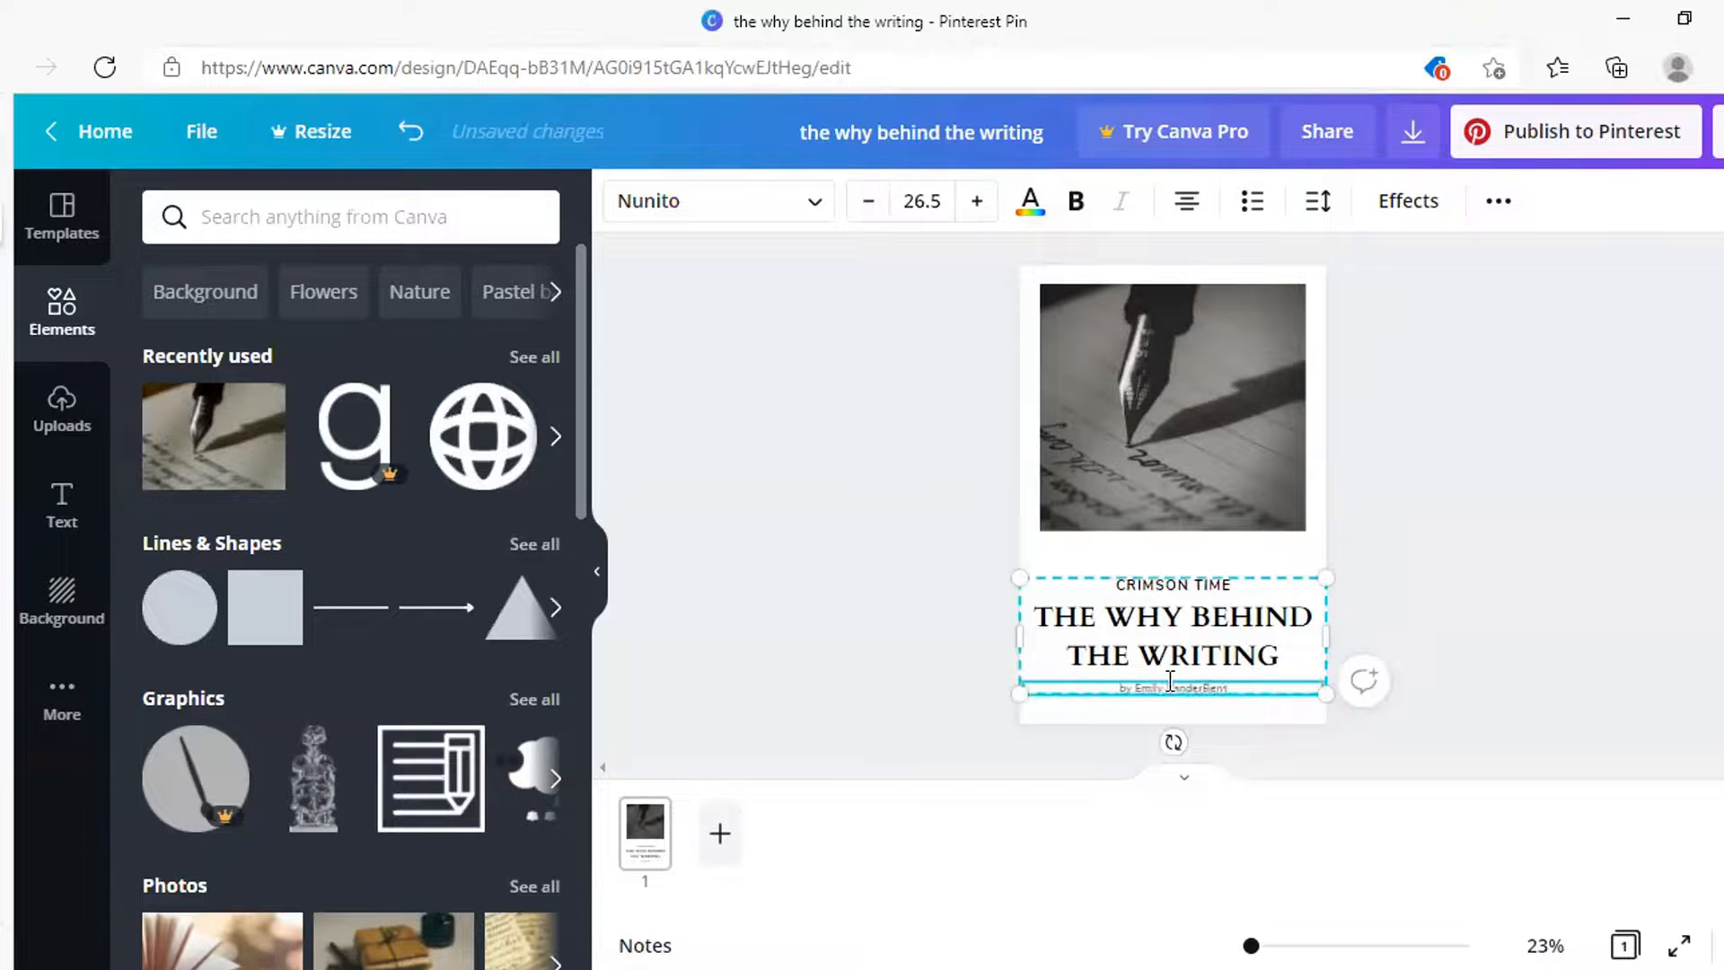
double_click(1170, 680)
triple_click(1169, 681)
left_click(979, 202)
left_click(981, 202)
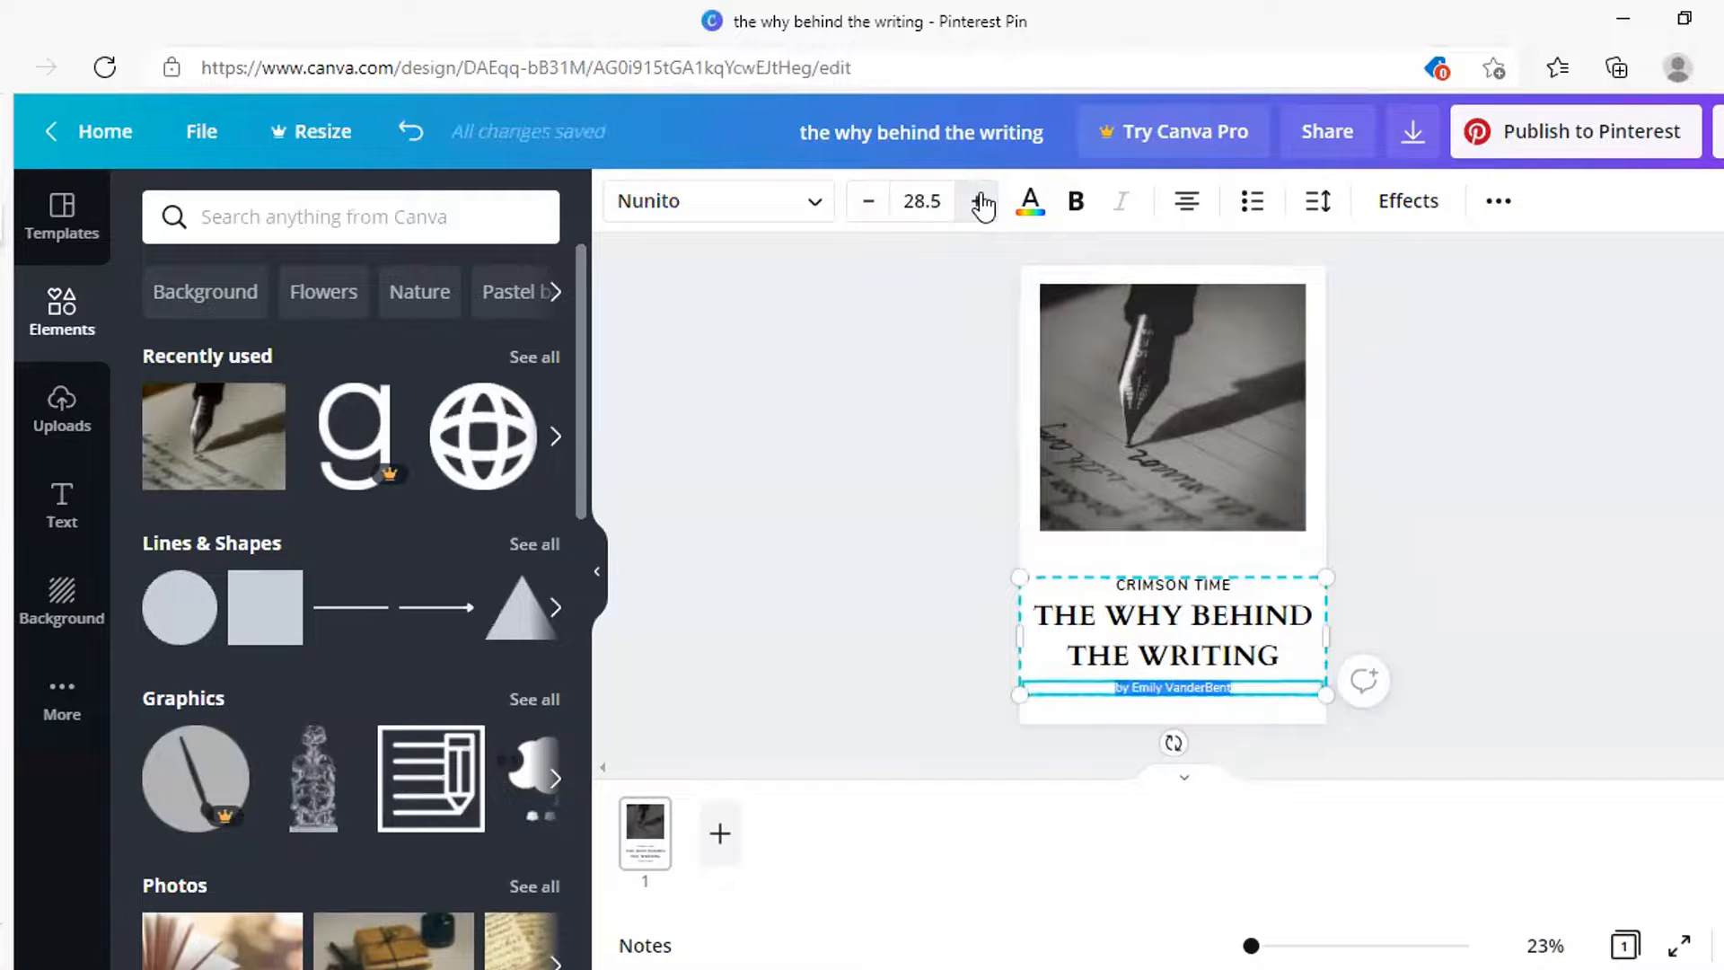
left_click(1485, 492)
Nudge the text block up slightly on the pin
left_click(1225, 610)
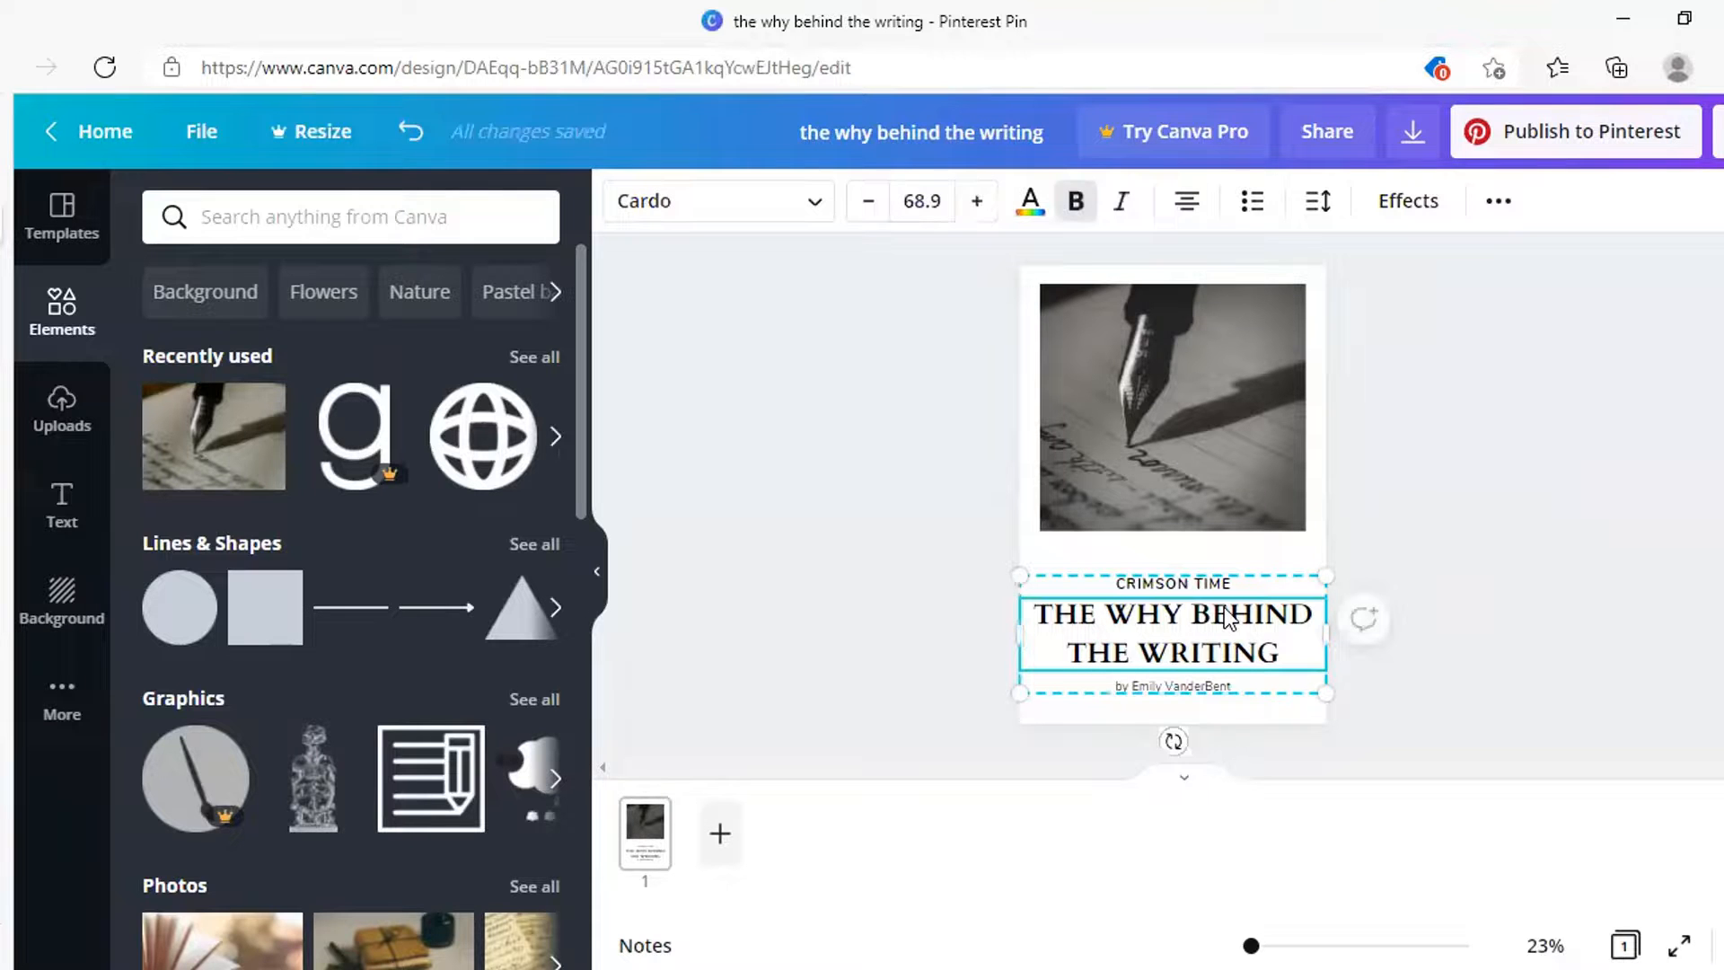
left_click_drag(1225, 609, 1221, 600)
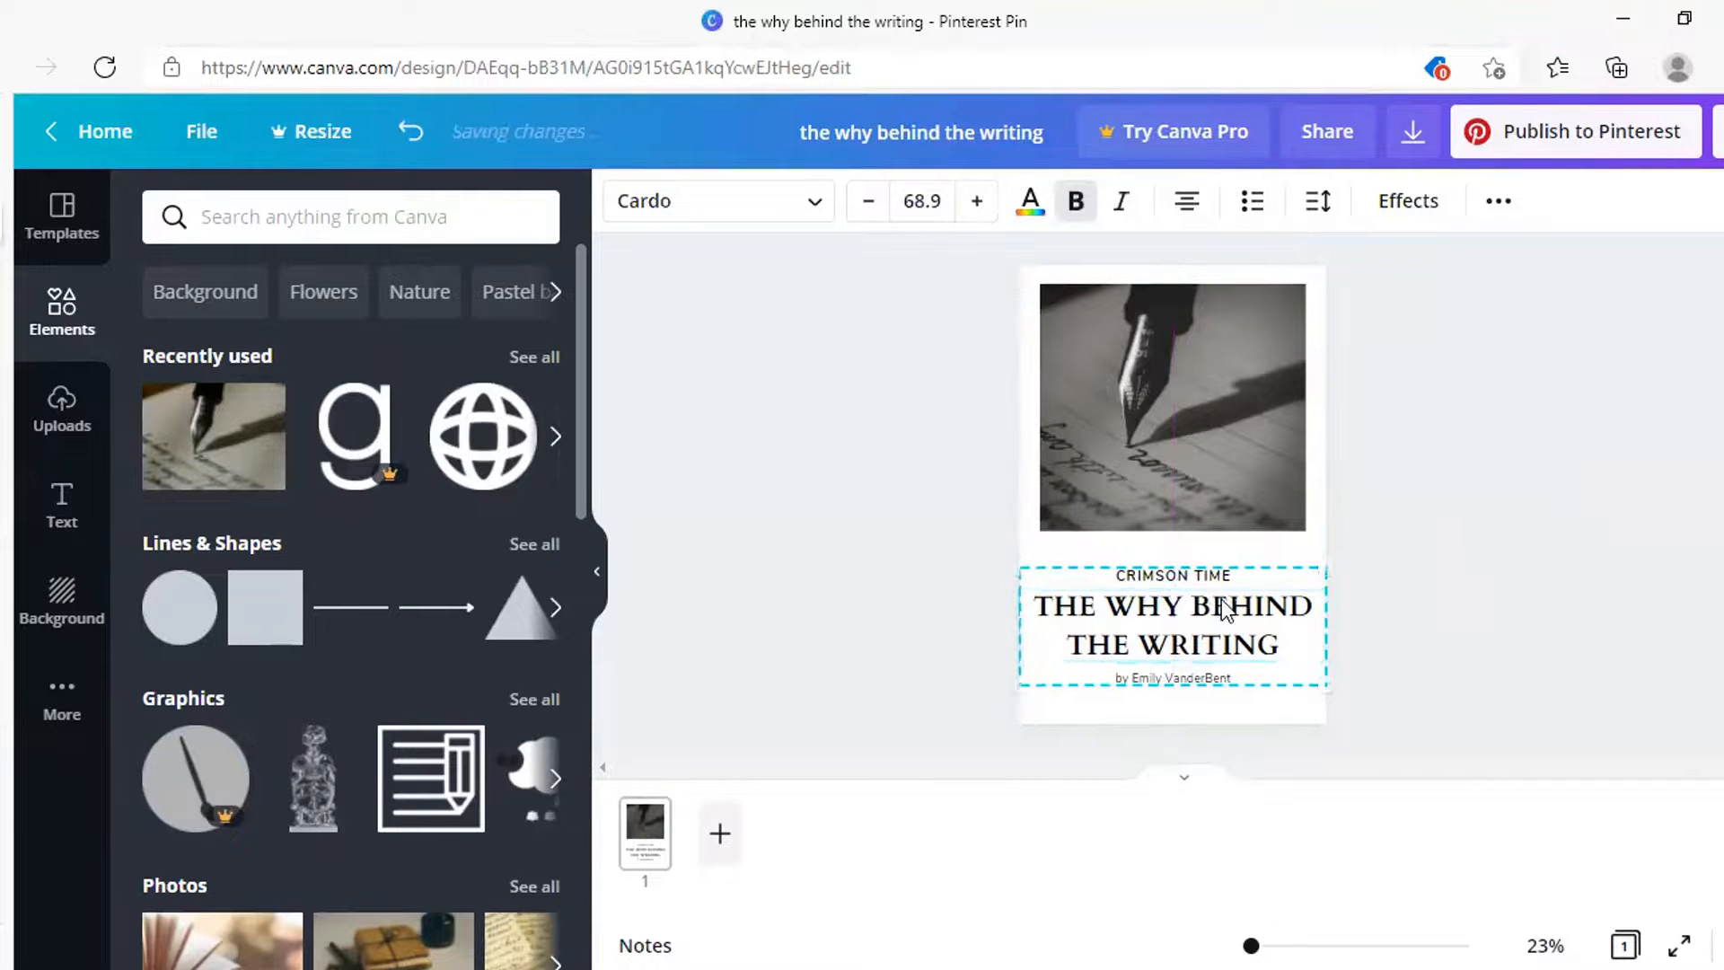
left_click(1467, 589)
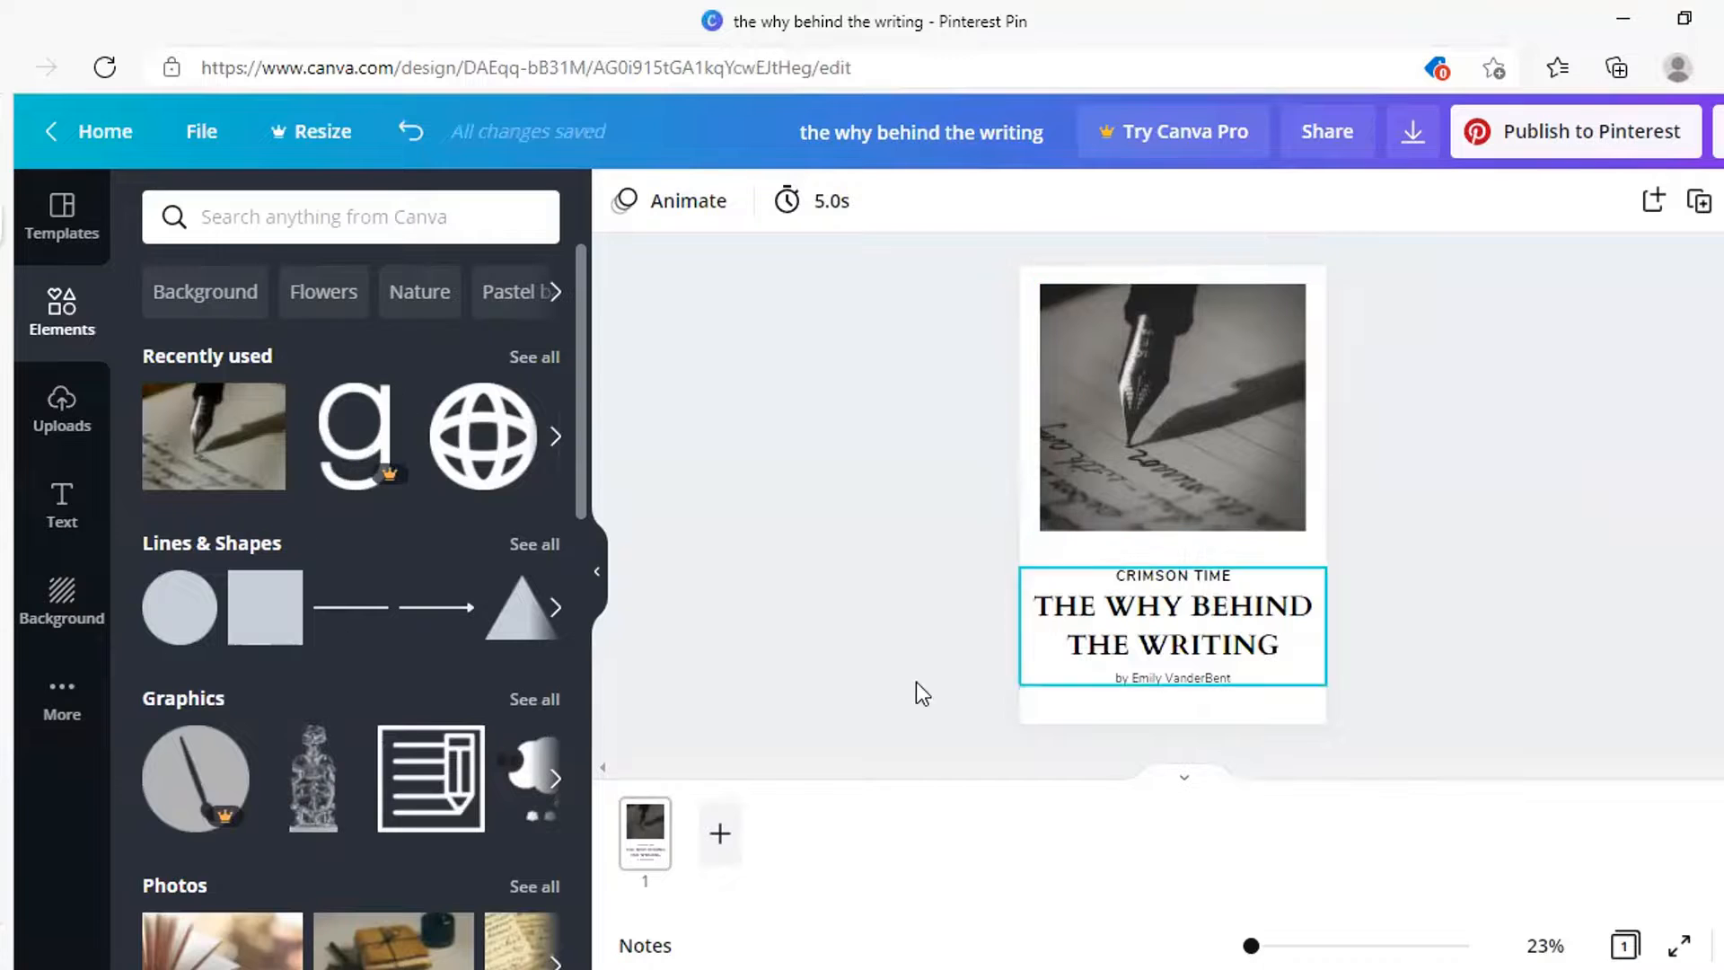
Browse the Uploads, Text font combinations and Background panels without changing the pin
left_click(56, 418)
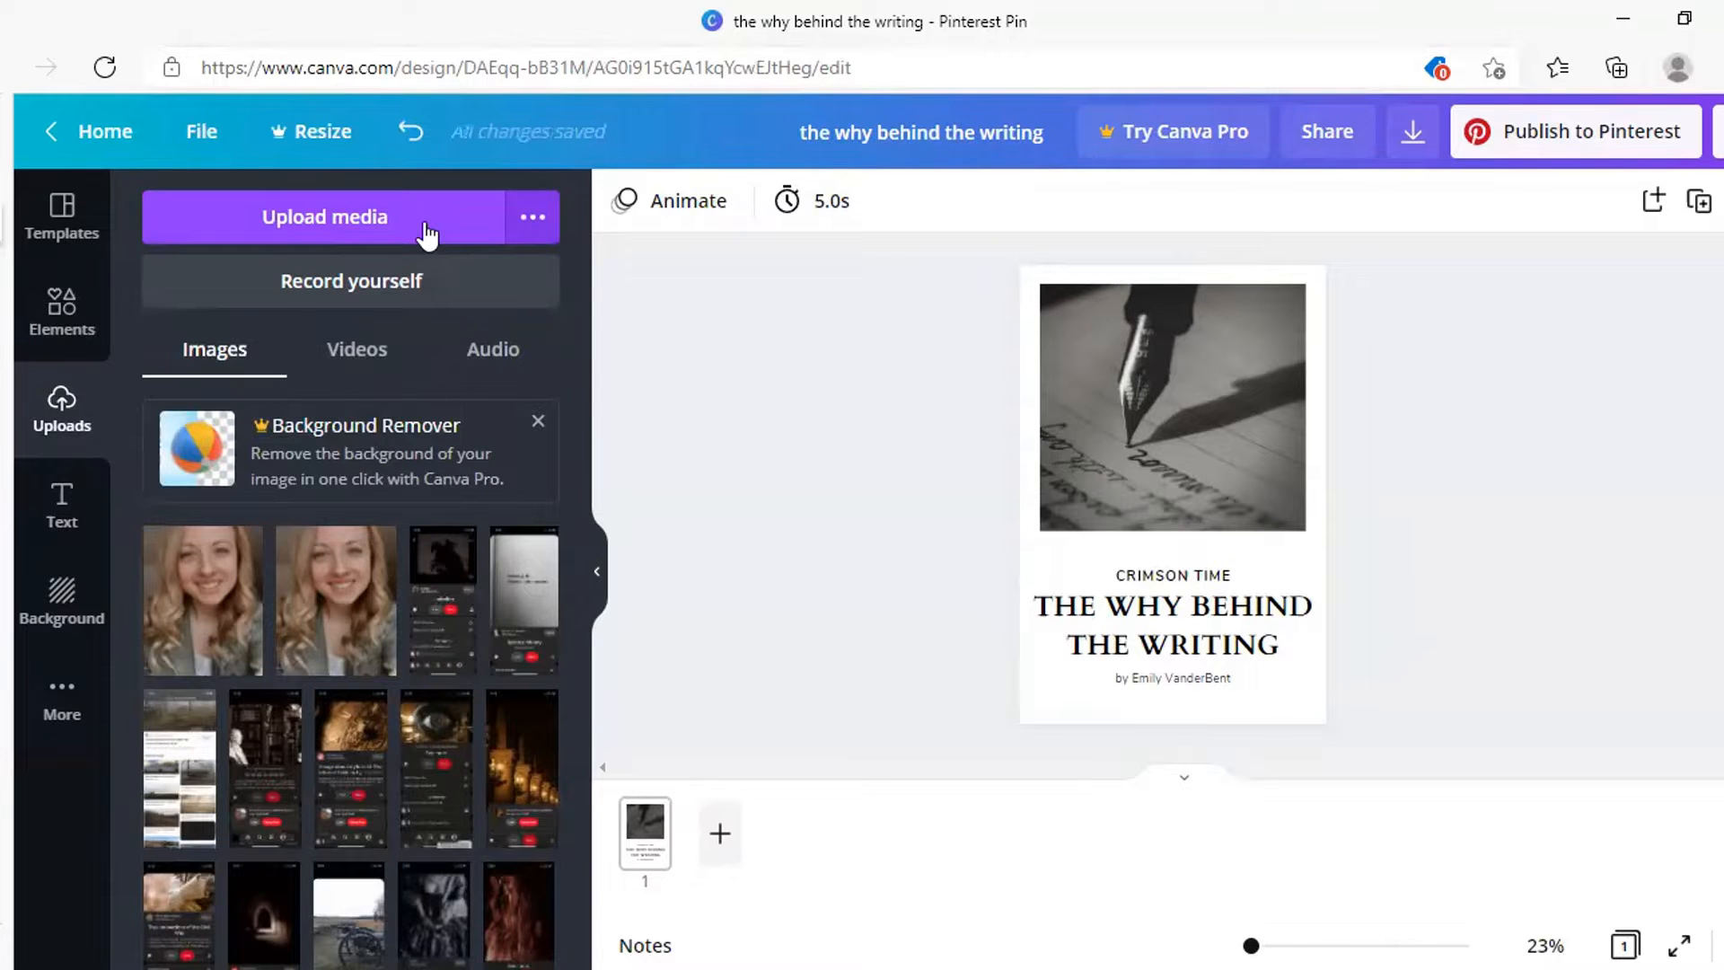
left_click(47, 524)
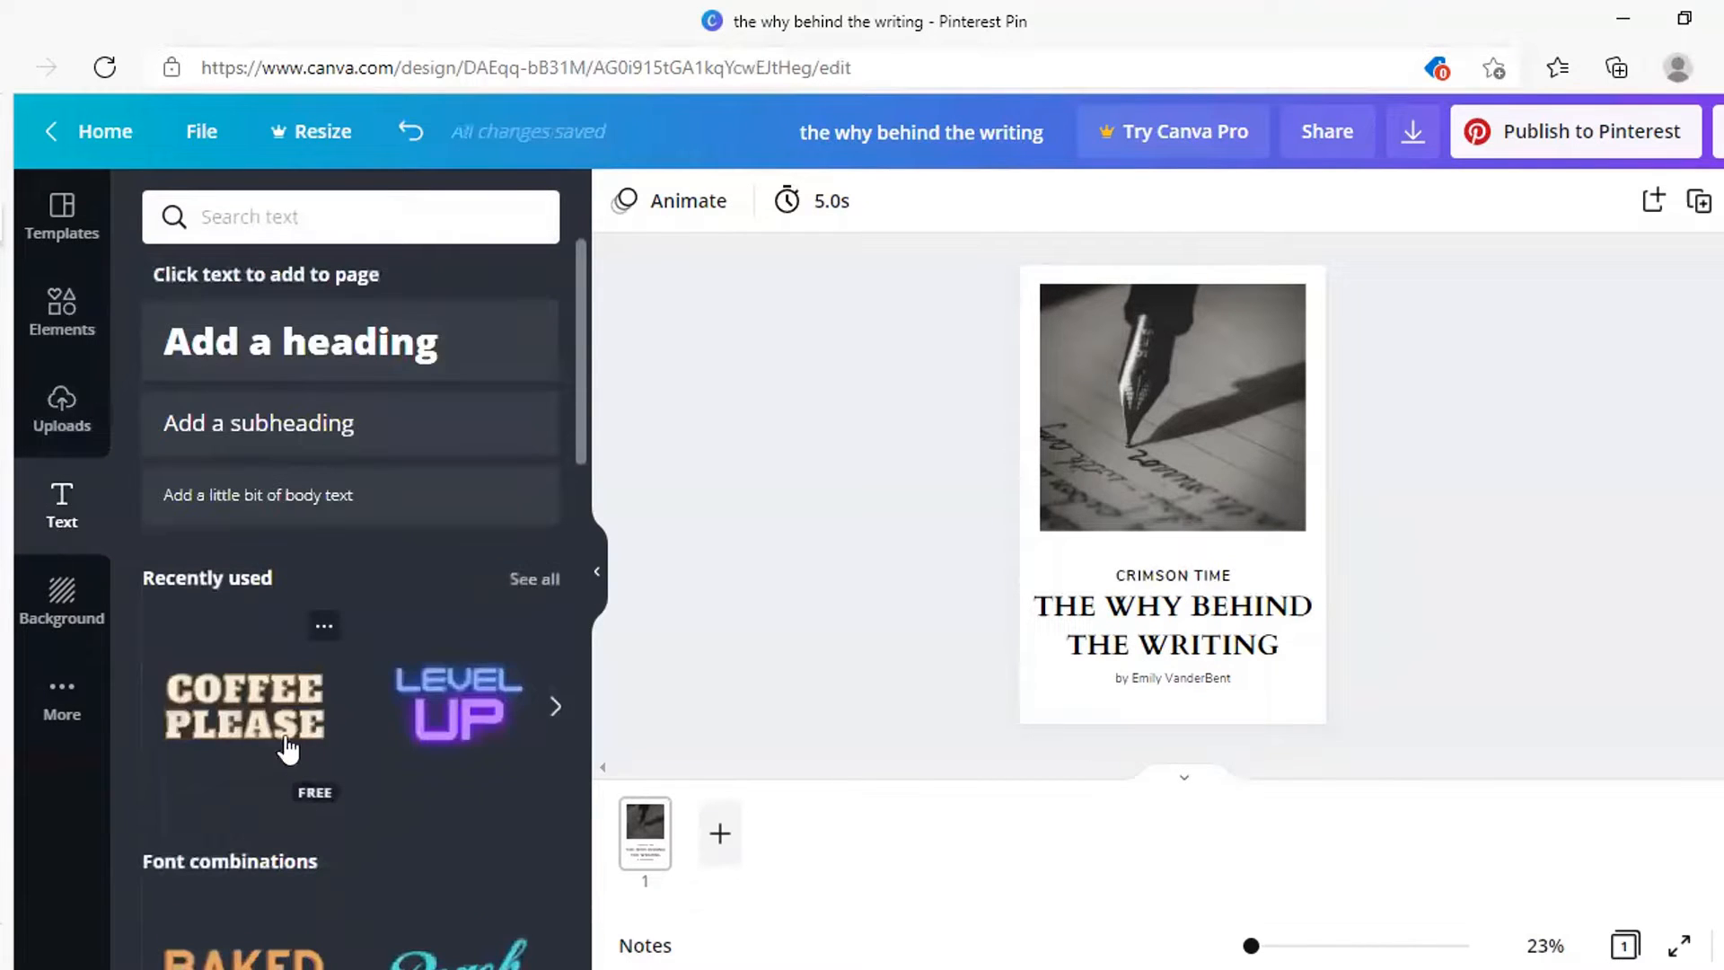
scroll(328, 747, "down", 4)
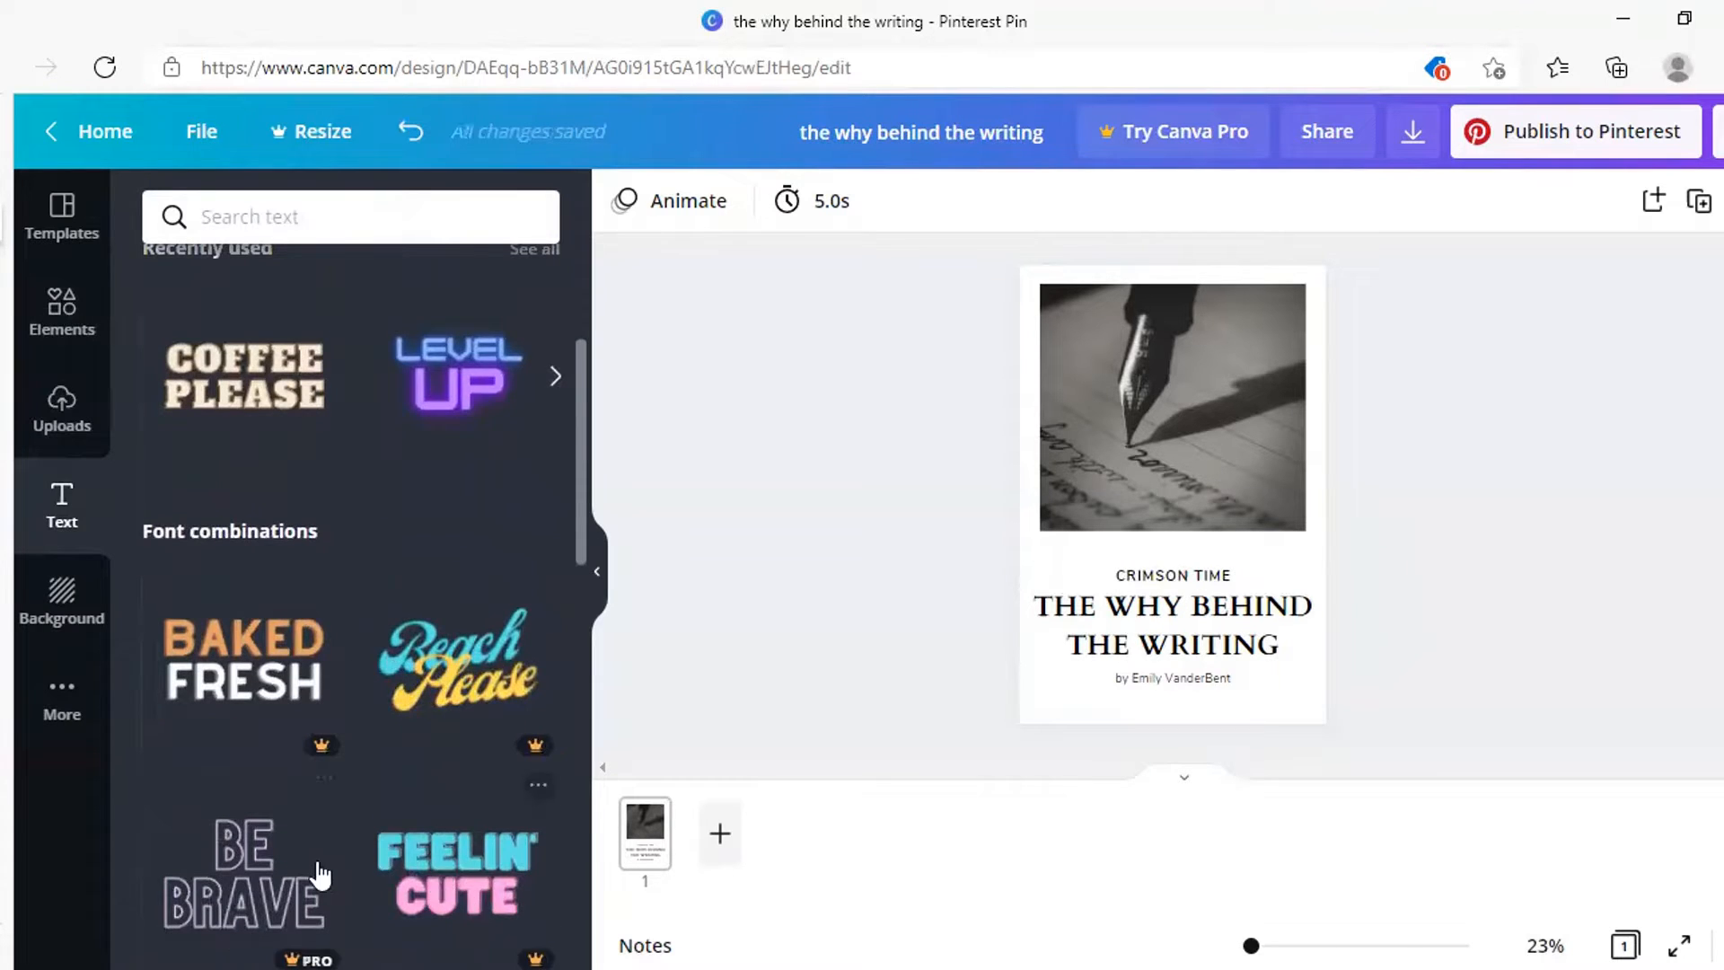
scroll(296, 871, "down", 5)
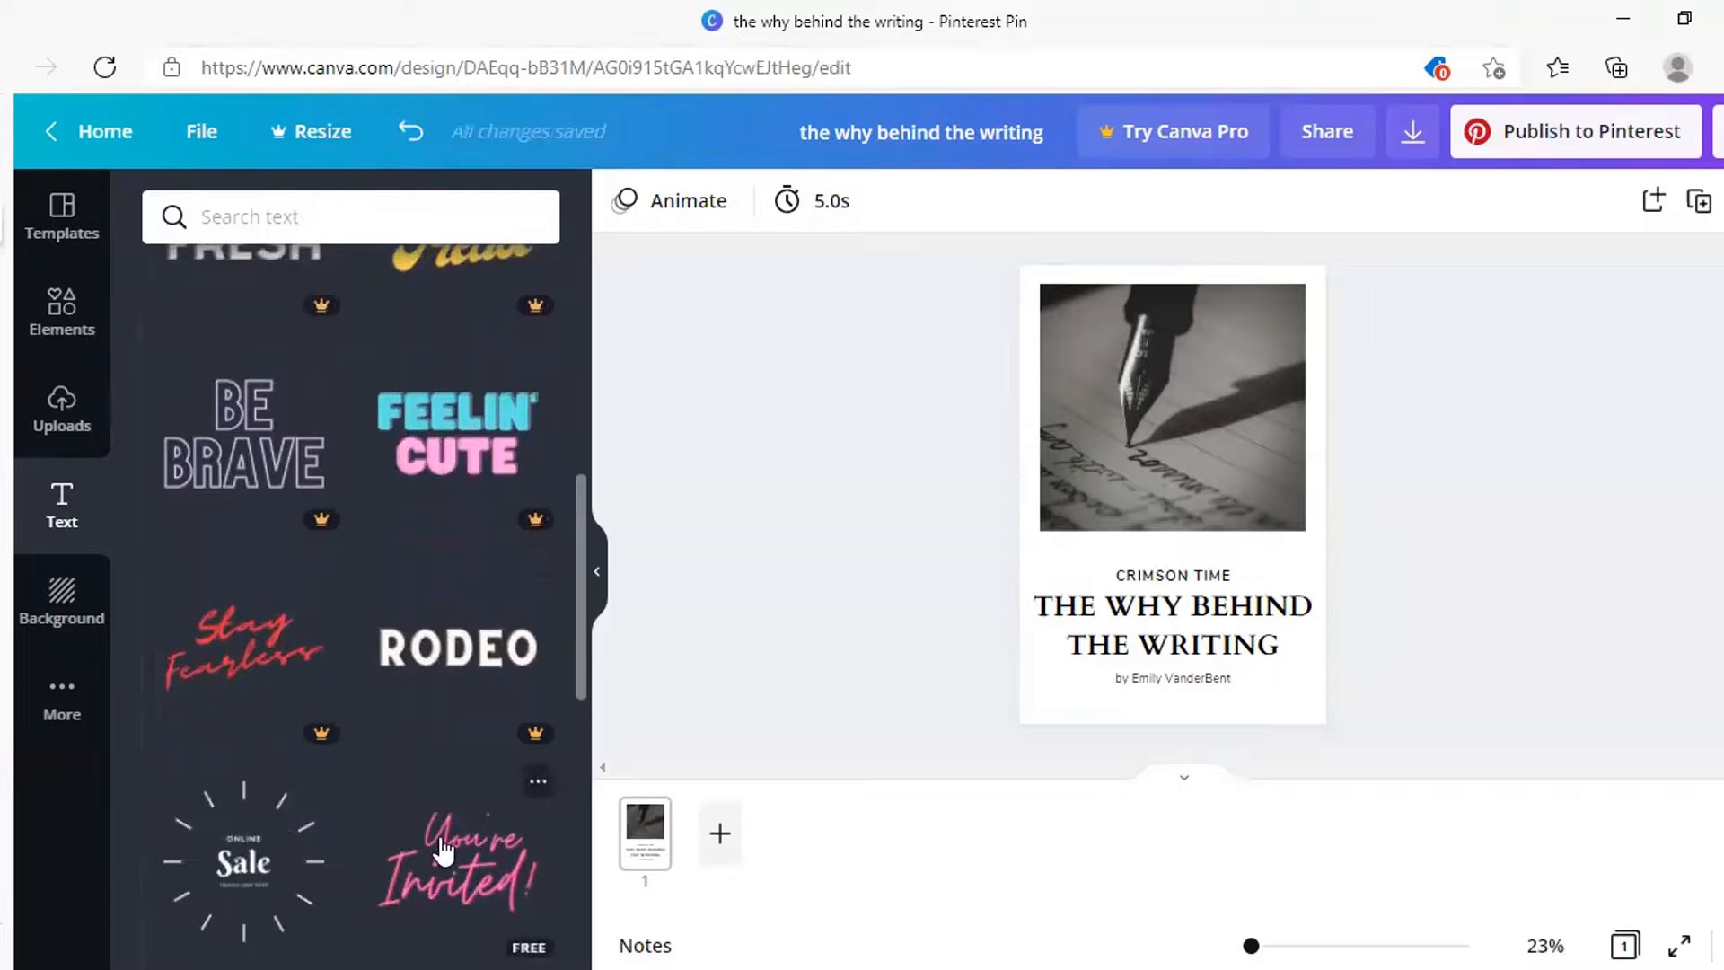
scroll(431, 840, "up", 5)
left_click(62, 596)
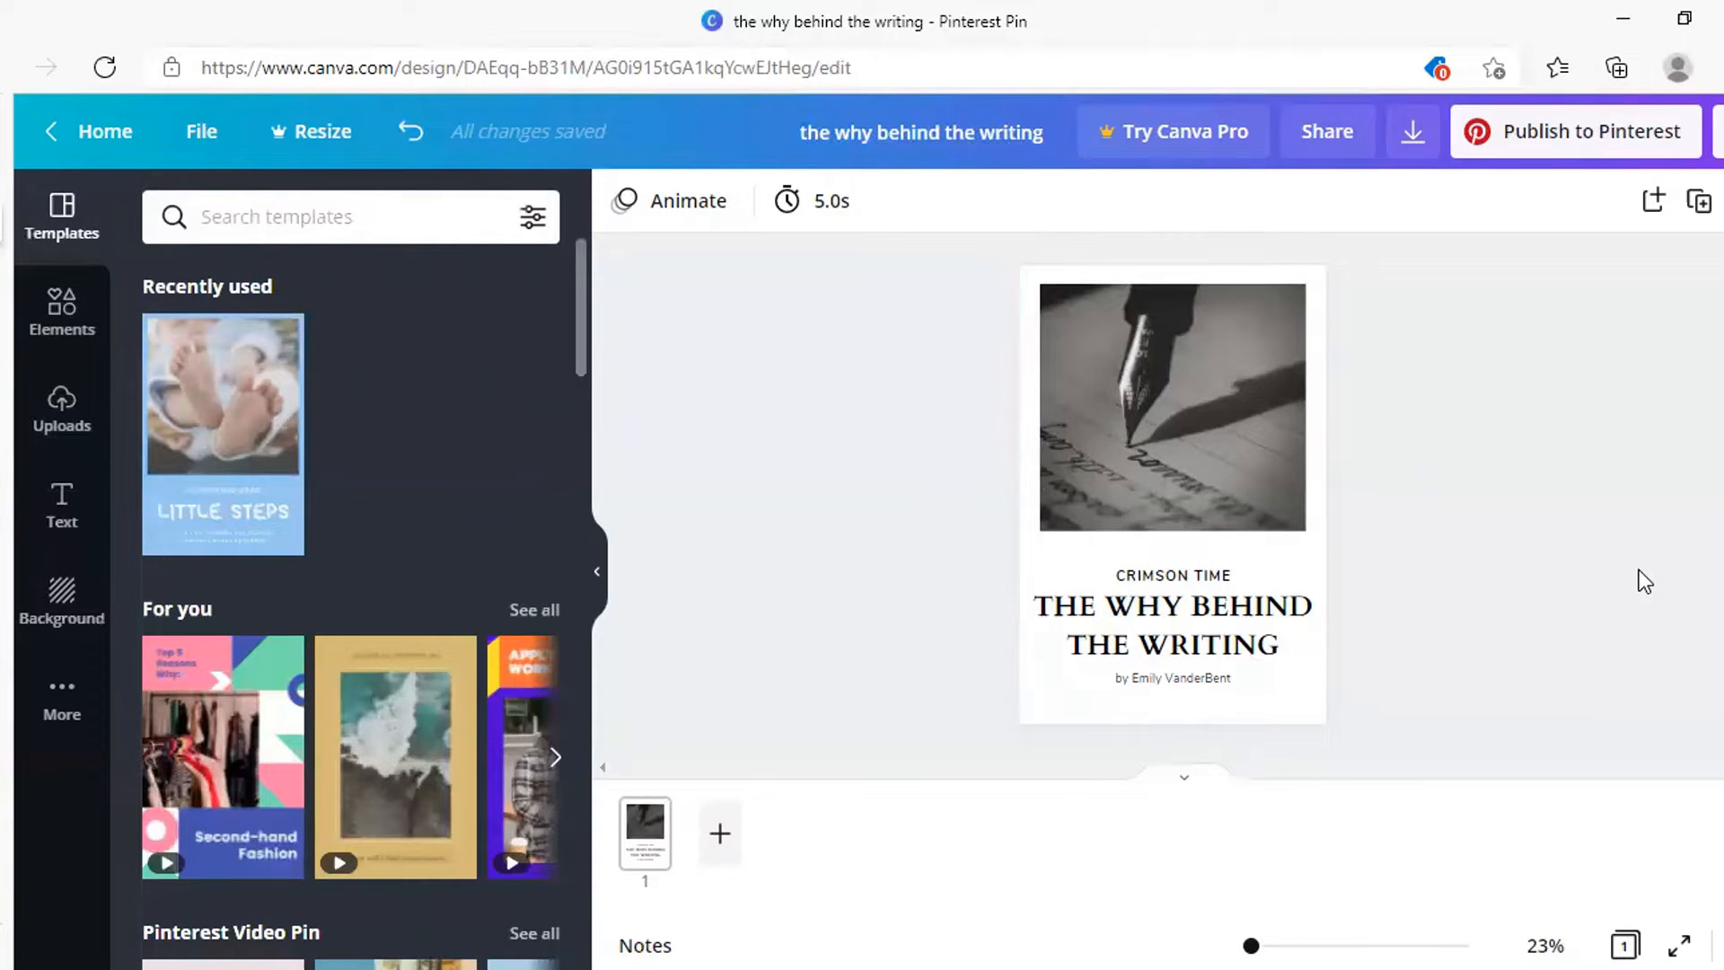
Download the pin as a PNG file
left_click(1413, 140)
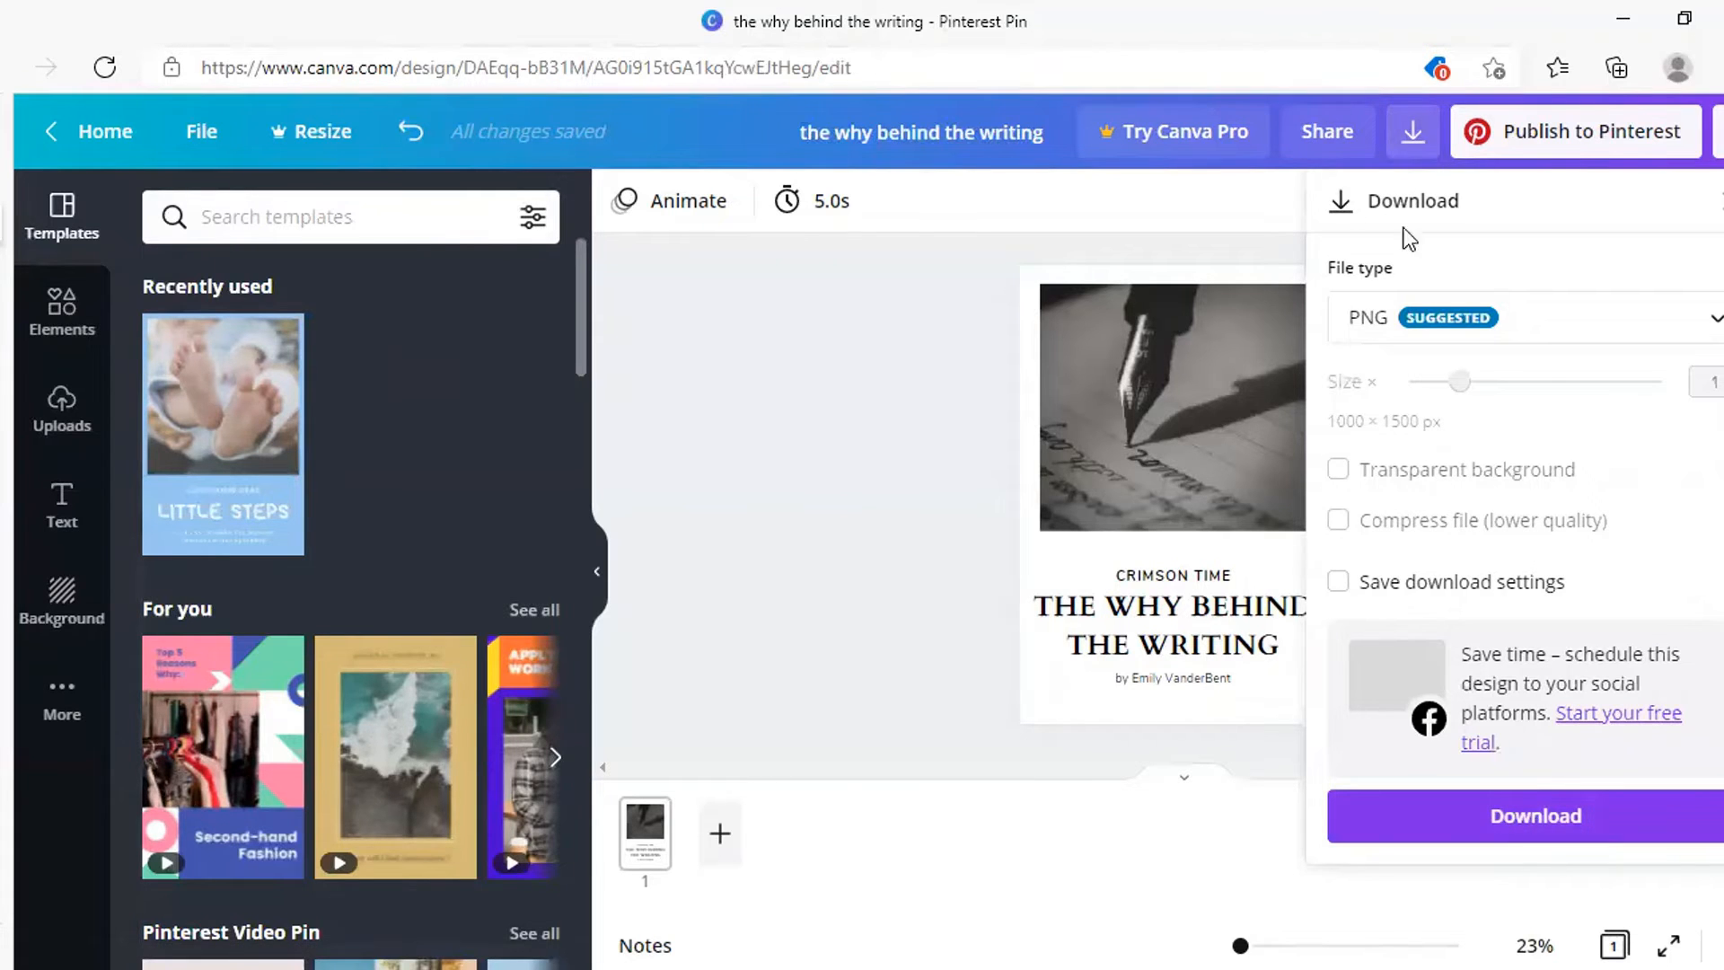
left_click(1448, 819)
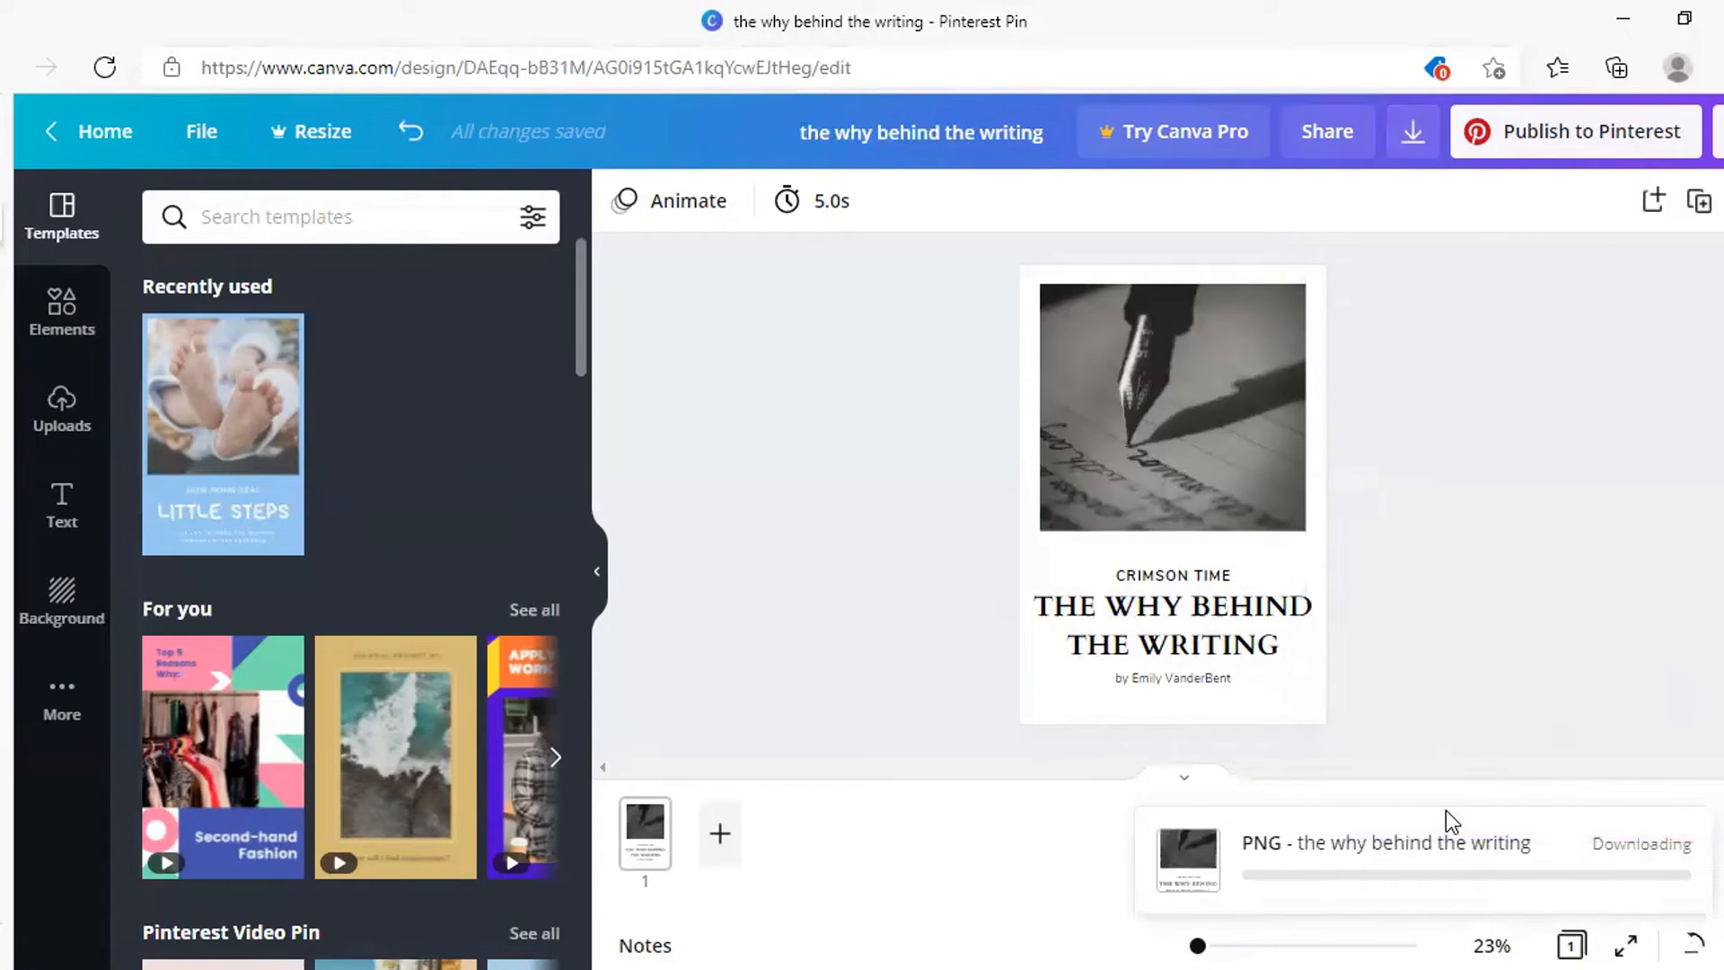